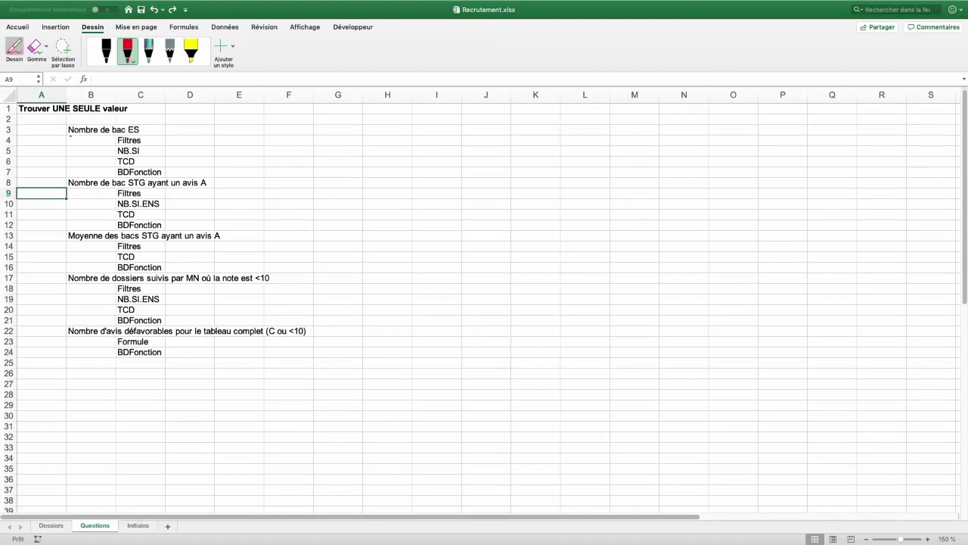
- Underline 'UNE SEULE' in red ink and draw arrows at the ES count and STG average questions
{"action": "left_click_drag", "start_coordinate": [53, 116], "coordinate": [102, 116]}
{"action": "left_click_drag", "start_coordinate": [49, 130], "coordinate": [64, 133]}
{"action": "left_click_drag", "start_coordinate": [46, 236], "coordinate": [57, 240]}
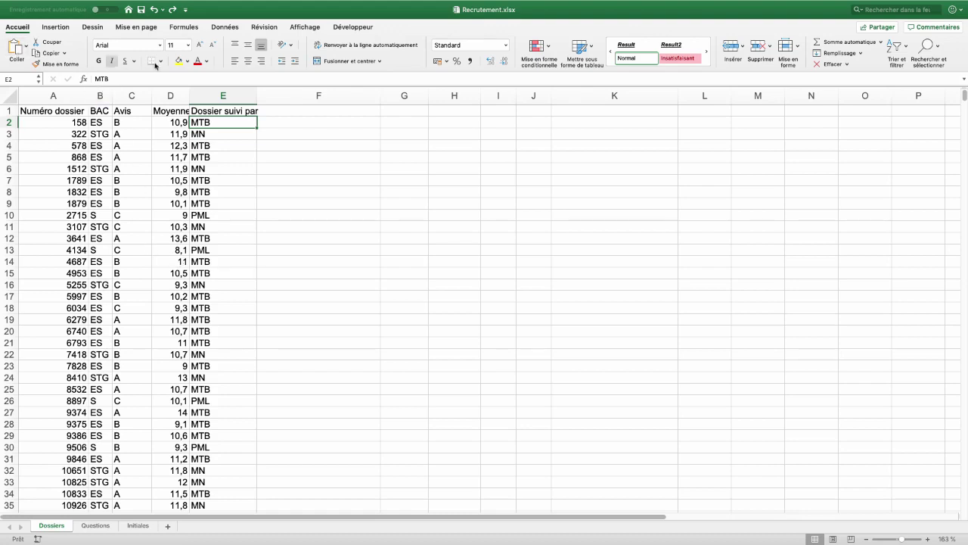
- Format Dossiers A1:E1293 as a table in a medium blue style with headers
{"action": "left_click", "coordinate": [583, 60]}
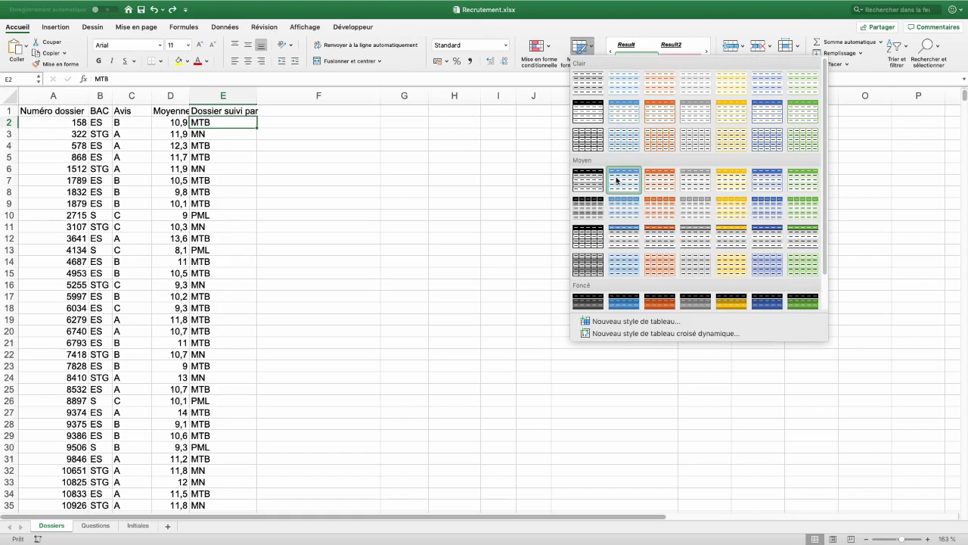
{"action": "left_click", "coordinate": [619, 182]}
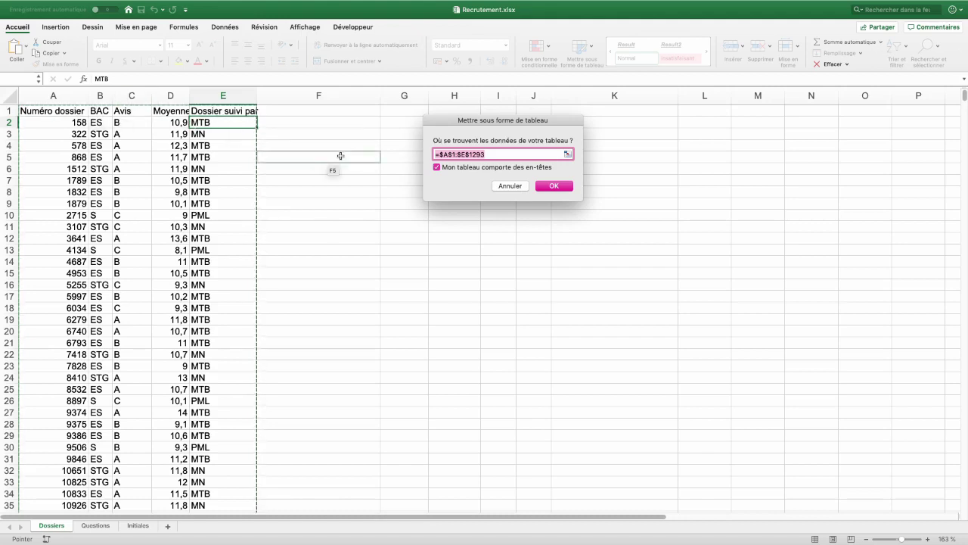
{"action": "left_click", "coordinate": [561, 186]}
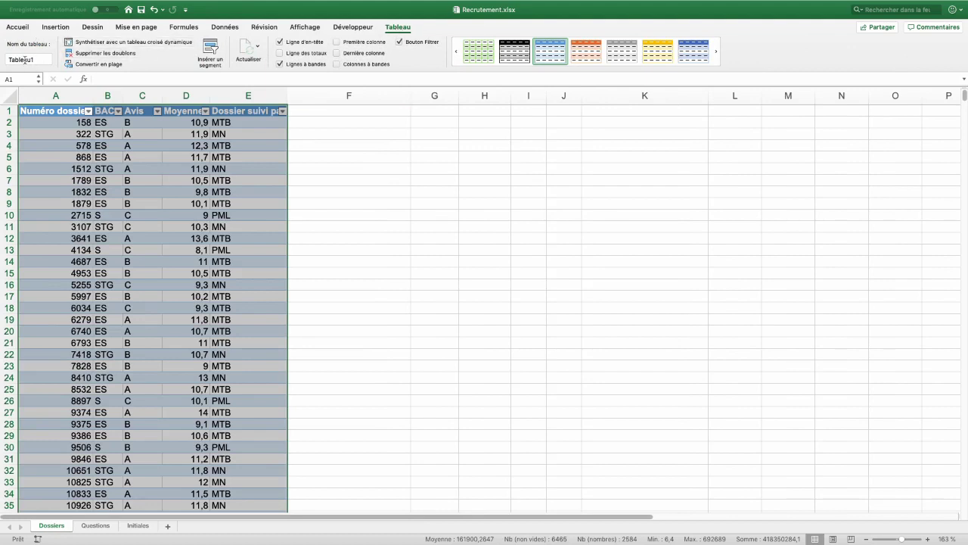
- Rename the Dossiers table to 'data'
{"action": "left_click_drag", "start_coordinate": [35, 60], "coordinate": [3, 59]}
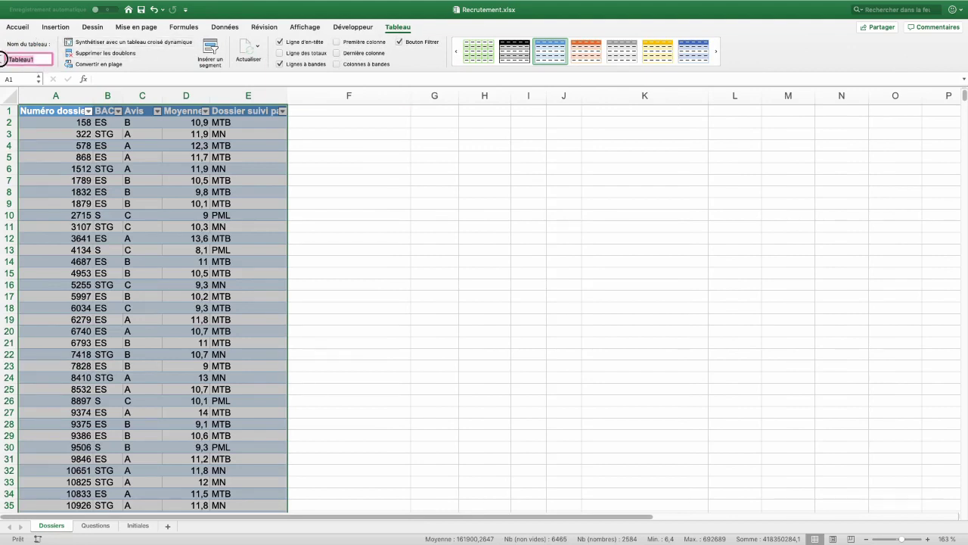
{"action": "type", "text": "da"}
{"action": "key", "text": "Return"}
{"action": "left_click", "coordinate": [76, 157]}
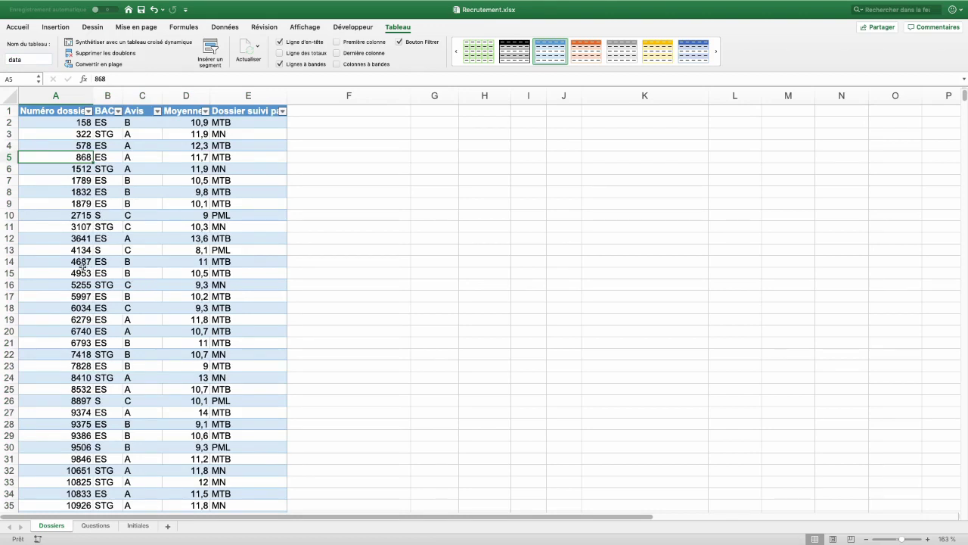
- Try selecting column A, row 2, cell D6, the Avis column and the whole table, then return to Questions
{"action": "left_click", "coordinate": [79, 95]}
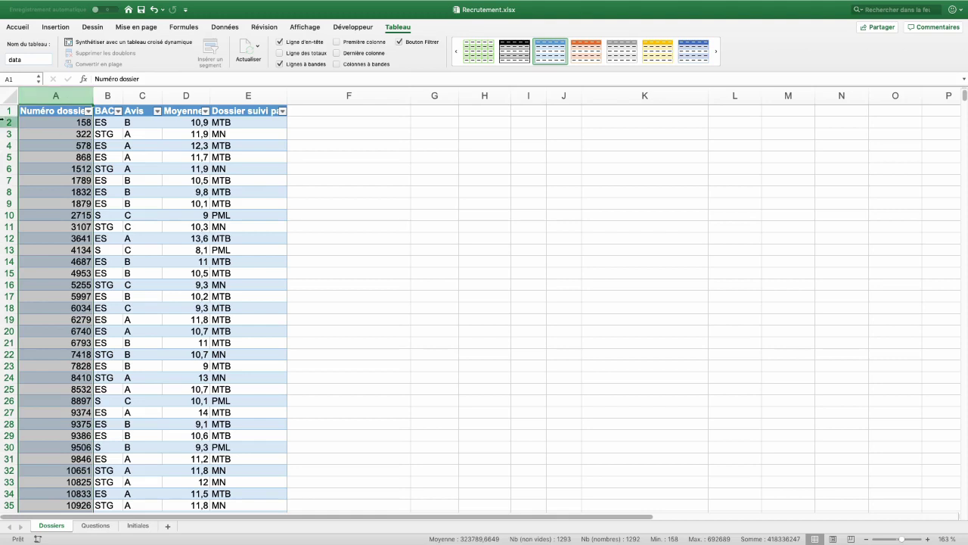
{"action": "left_click", "coordinate": [9, 122]}
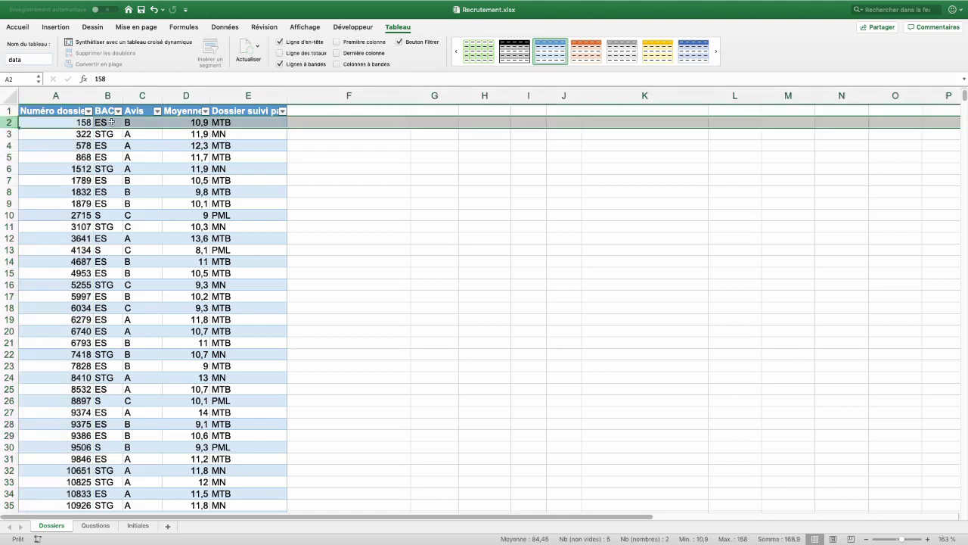
{"action": "left_click", "coordinate": [196, 168]}
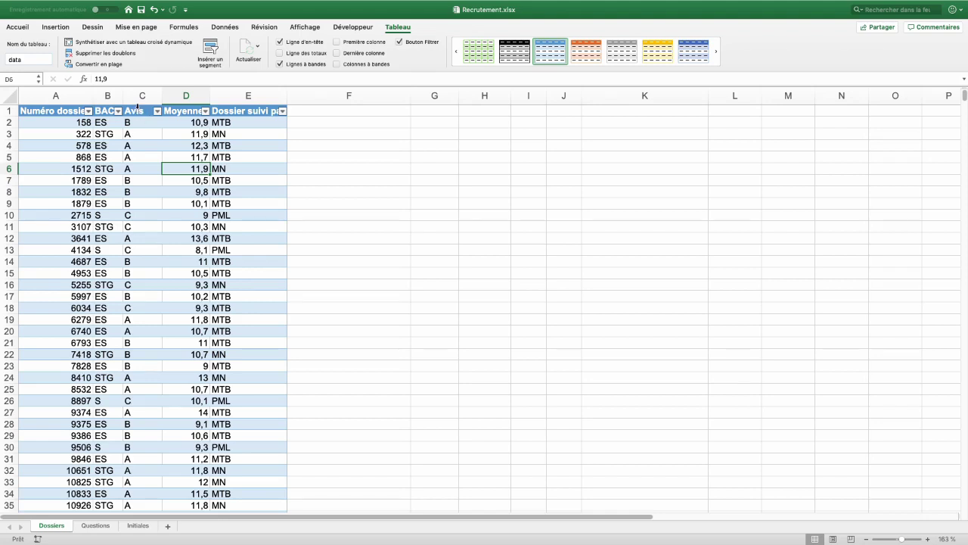
{"action": "left_click", "coordinate": [137, 106]}
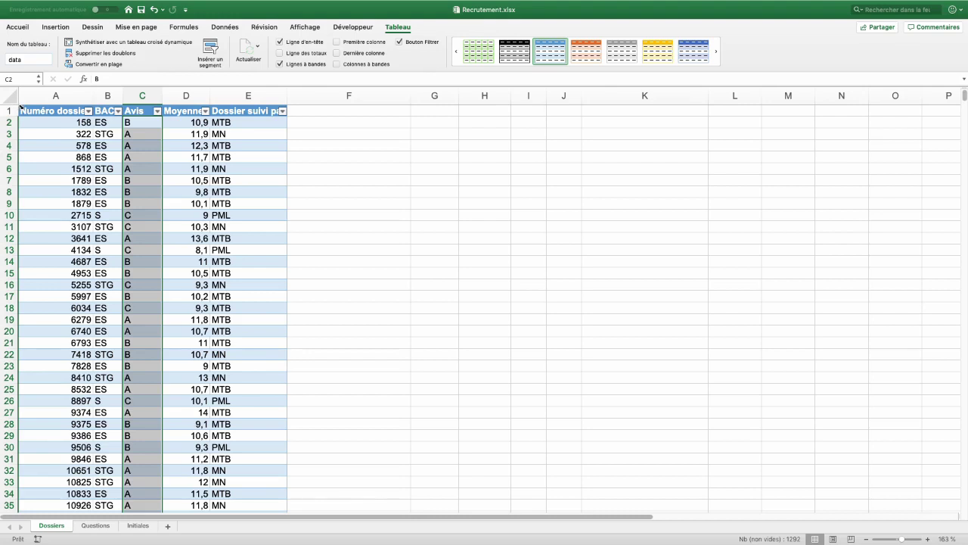
{"action": "left_click", "coordinate": [21, 108]}
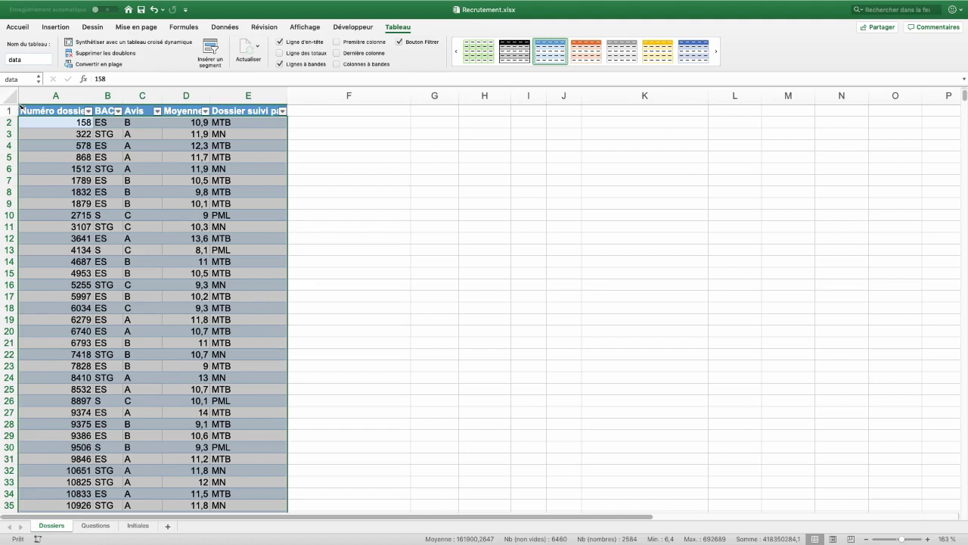
{"action": "left_click", "coordinate": [21, 108]}
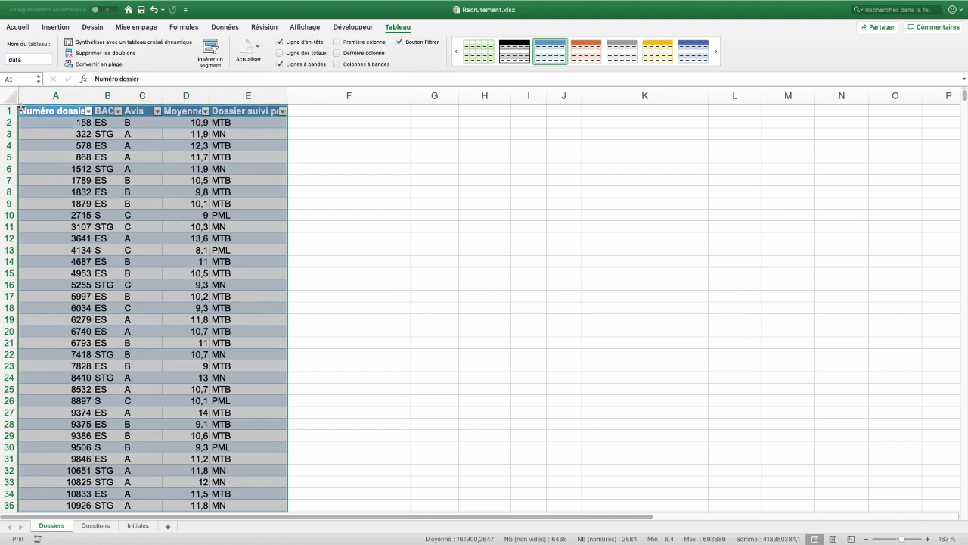
{"action": "key", "text": "ctrl+Page_Down"}
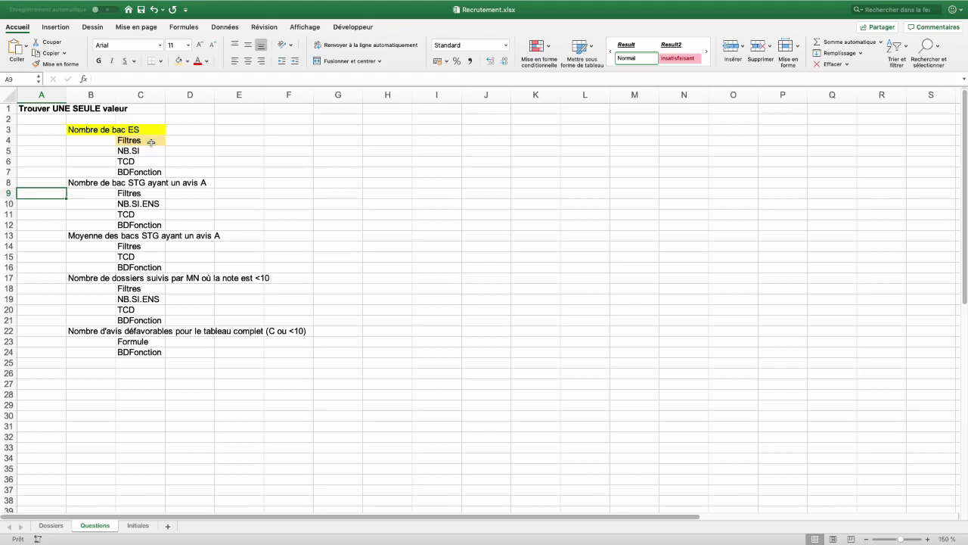
- Filter the Dossiers BAC column on 'es' to read 625 records, then return to Questions
{"action": "key", "text": "ctrl+Page_Up"}
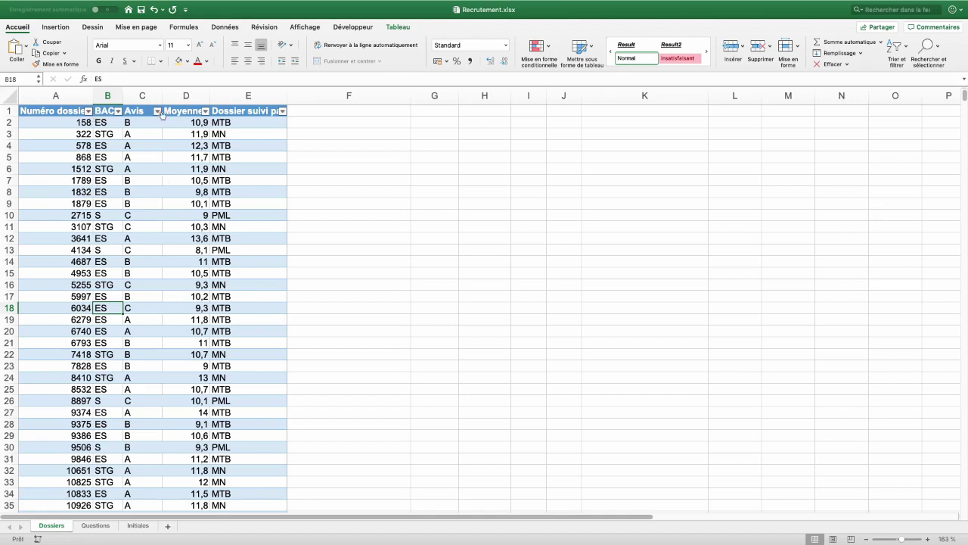
{"action": "left_click", "coordinate": [118, 111]}
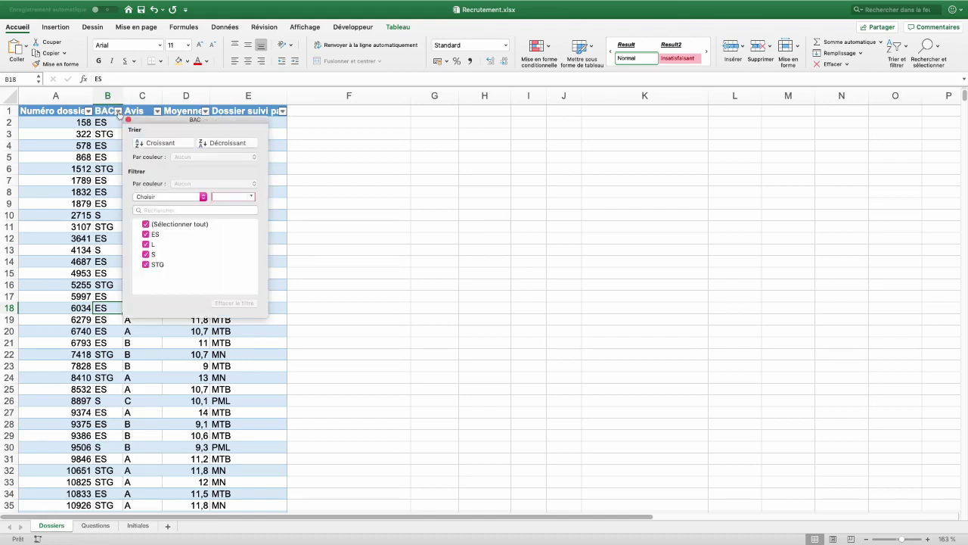
{"action": "left_click", "coordinate": [153, 211]}
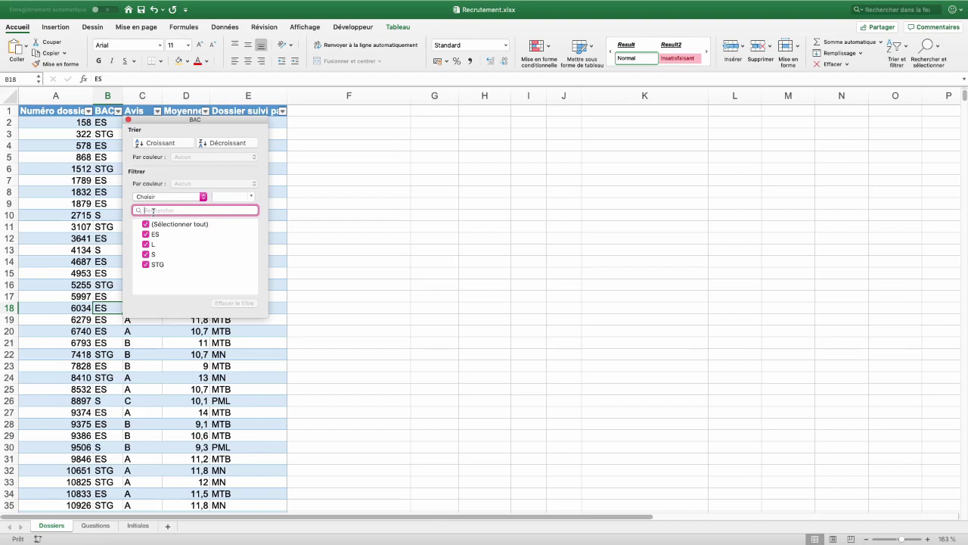
{"action": "type", "text": "es"}
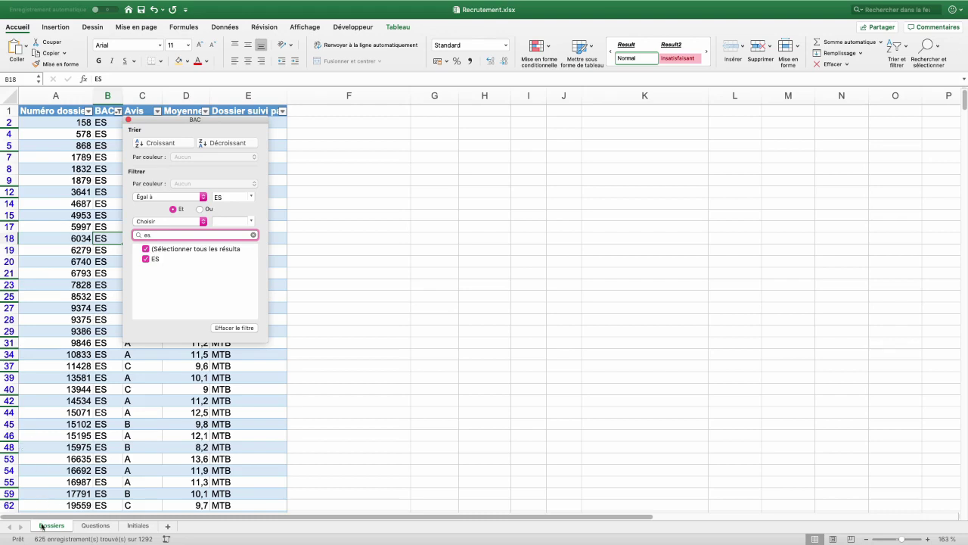
{"action": "mouse_move", "coordinate": [42, 540]}
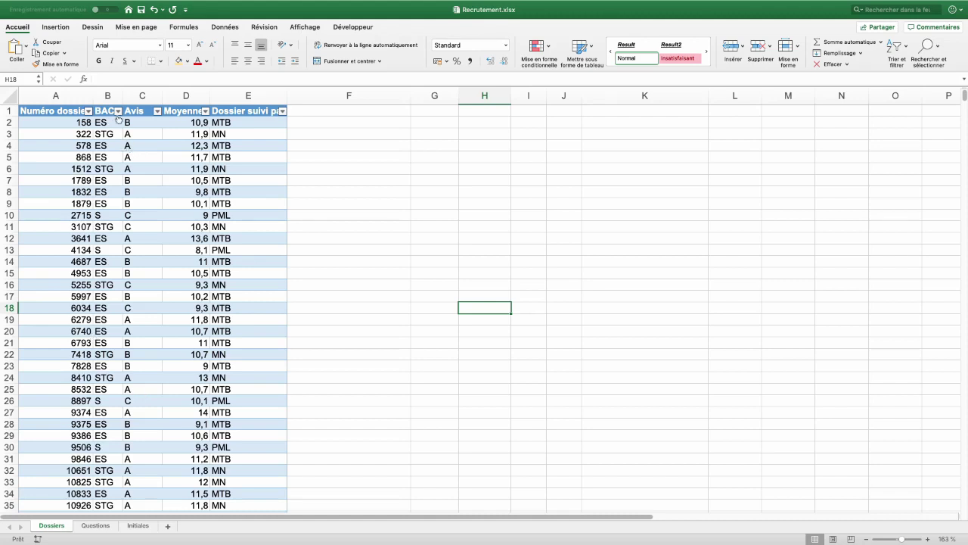
{"action": "key", "text": "ctrl+Page_Down"}
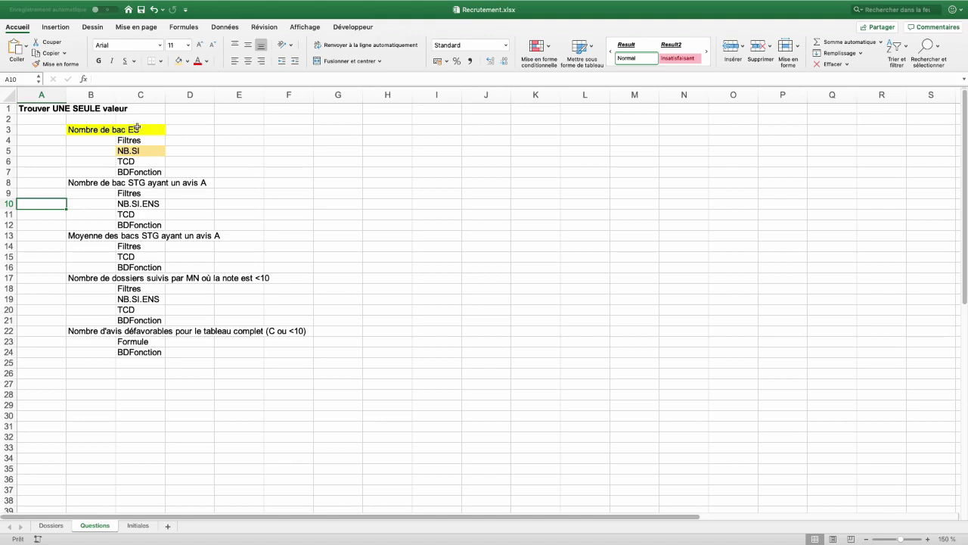
- Insert the NB.SI function into cell E5 from the Statistique function list
{"action": "left_click", "coordinate": [232, 151]}
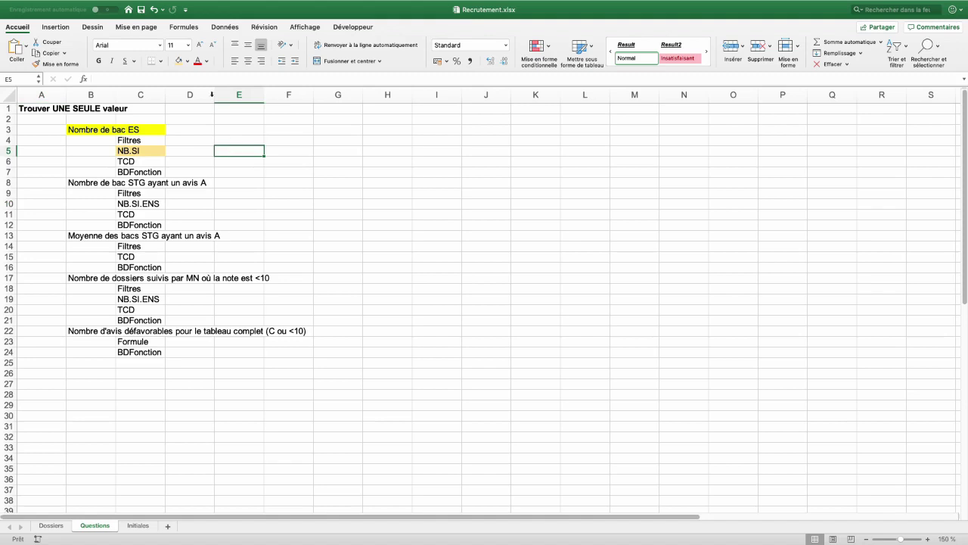
{"action": "left_click", "coordinate": [191, 29]}
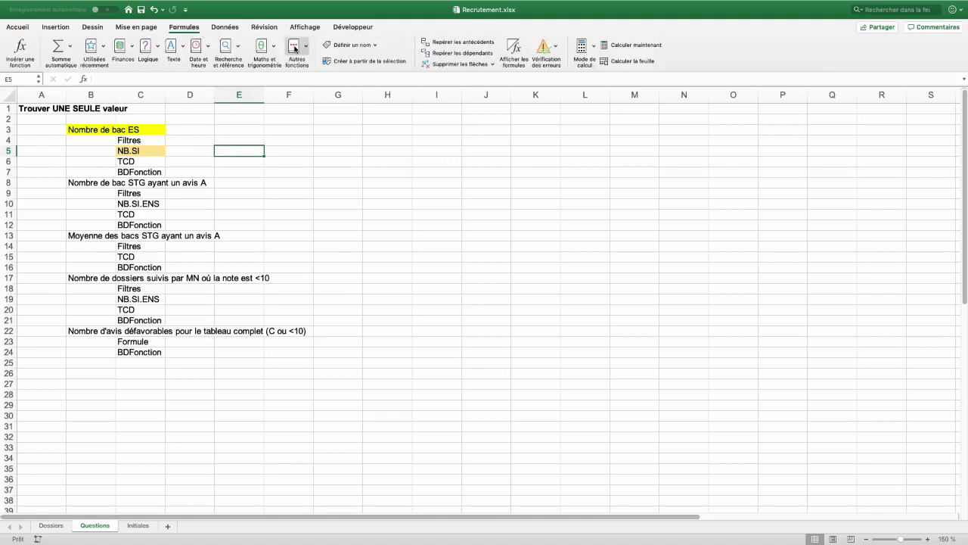
{"action": "left_click", "coordinate": [303, 48]}
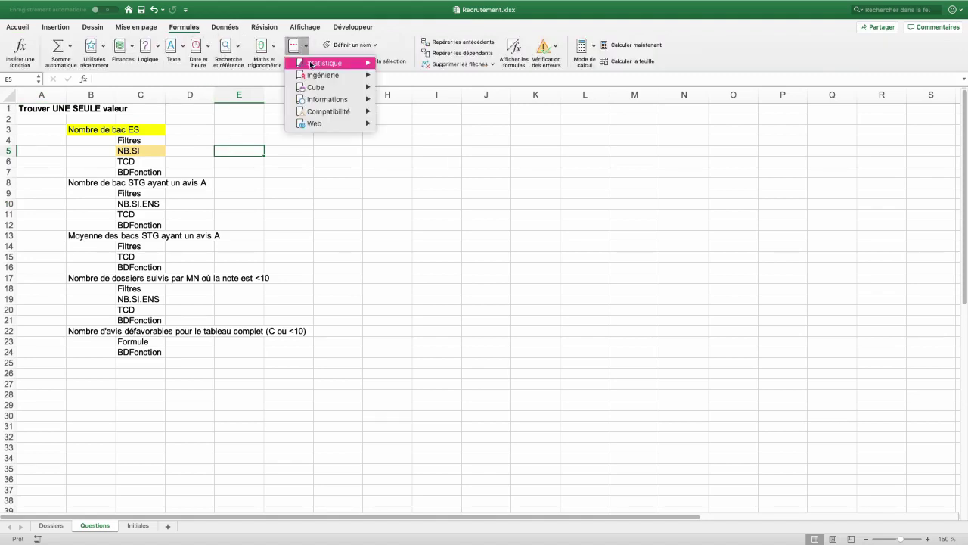
{"action": "mouse_move", "coordinate": [324, 63]}
{"action": "scroll", "coordinate": [451, 275], "scroll_direction": "down", "scroll_amount": 5}
{"action": "scroll", "coordinate": [450, 274], "scroll_direction": "down", "scroll_amount": 1}
{"action": "scroll", "coordinate": [450, 275], "scroll_direction": "down", "scroll_amount": 6}
{"action": "scroll", "coordinate": [450, 273], "scroll_direction": "down", "scroll_amount": 3}
{"action": "left_click", "coordinate": [424, 425]}
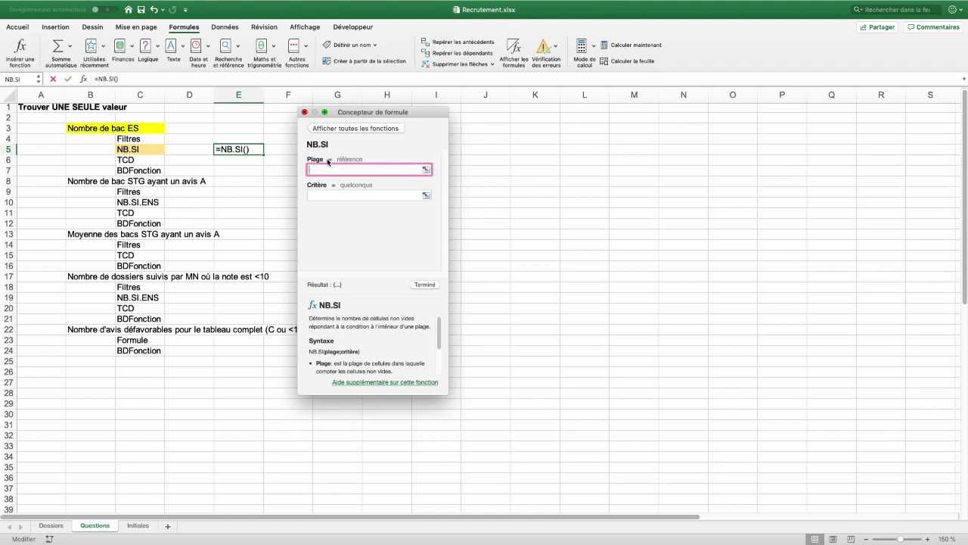
- Build =NB.SI(data[BAC];"ES") in E5, returning 625
{"action": "mouse_move", "coordinate": [327, 186]}
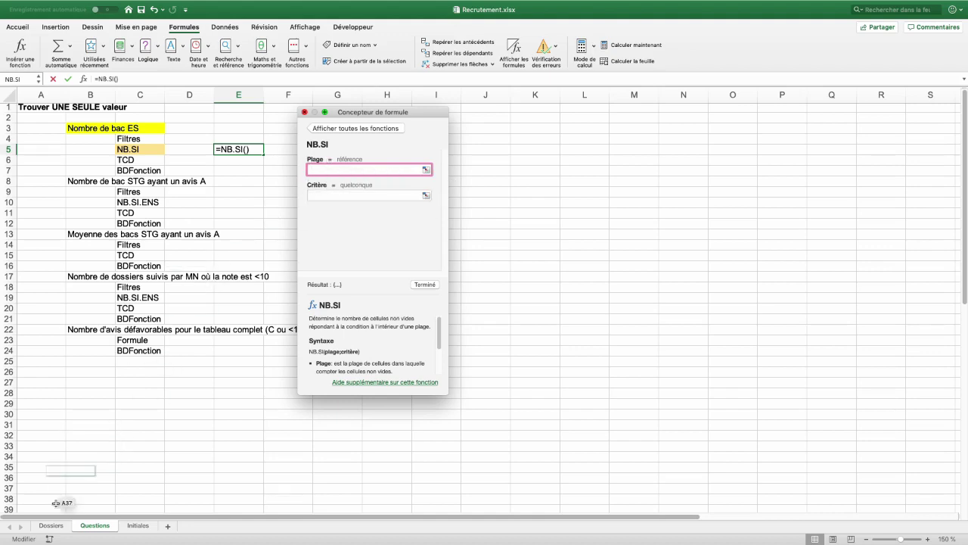
{"action": "left_click", "coordinate": [50, 527]}
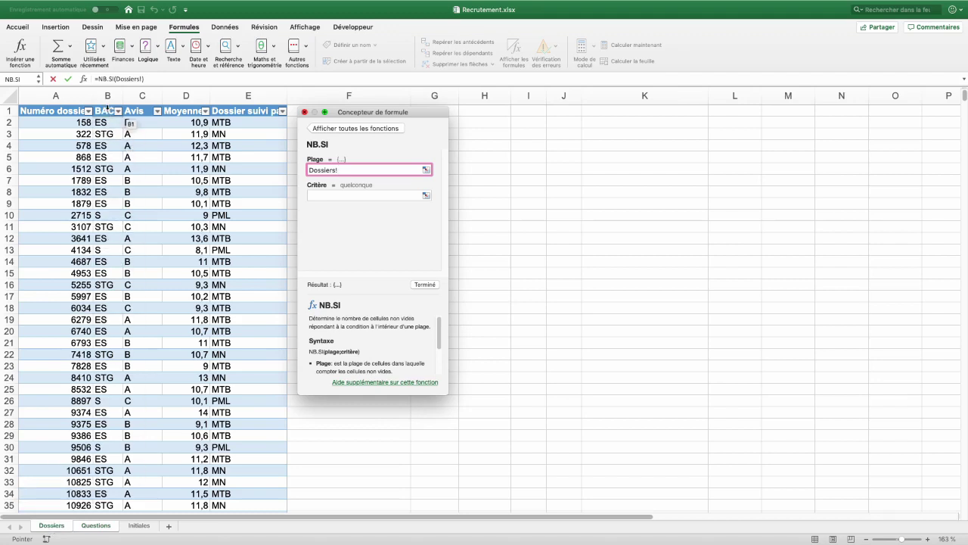
{"action": "left_click", "coordinate": [107, 109]}
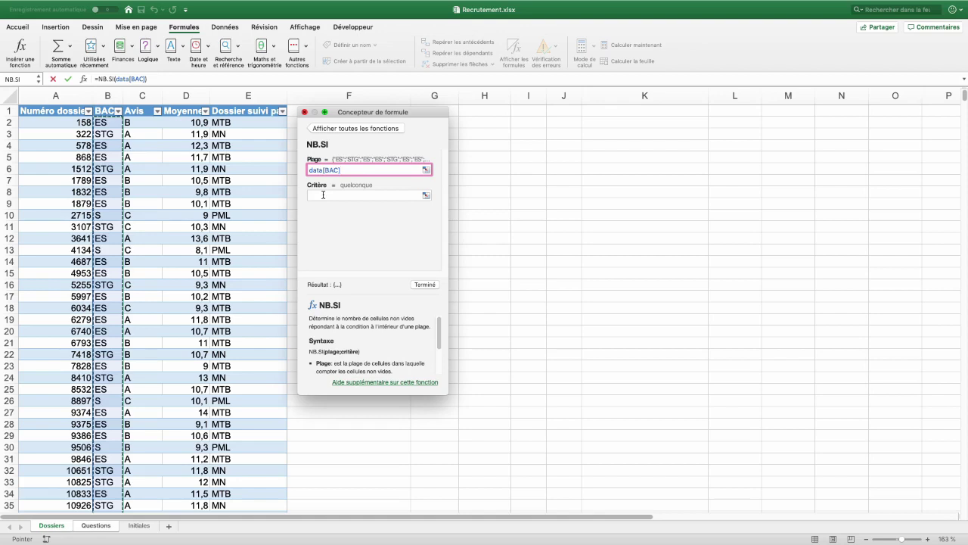
{"action": "left_click", "coordinate": [323, 195]}
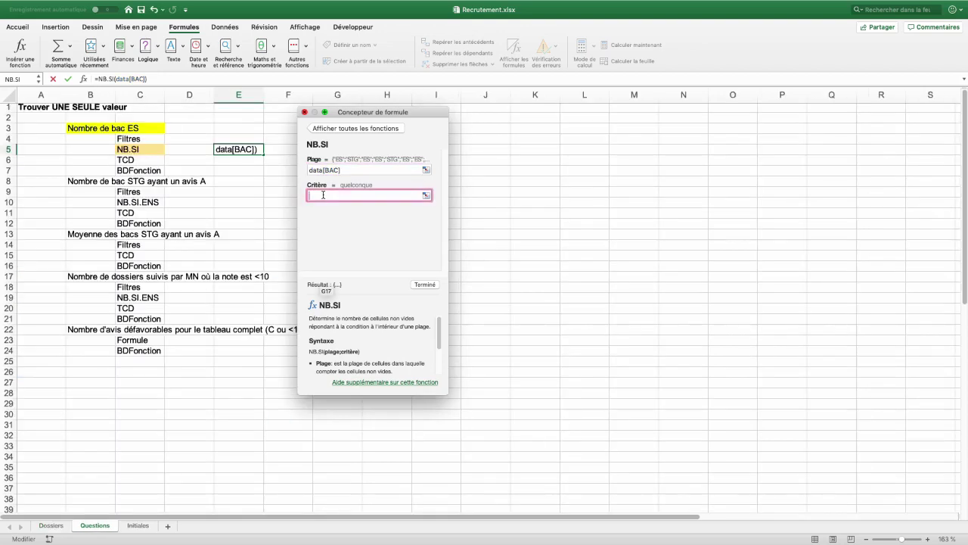
{"action": "left_click", "coordinate": [50, 525]}
{"action": "scroll", "coordinate": [109, 171], "scroll_direction": "down", "scroll_amount": 1}
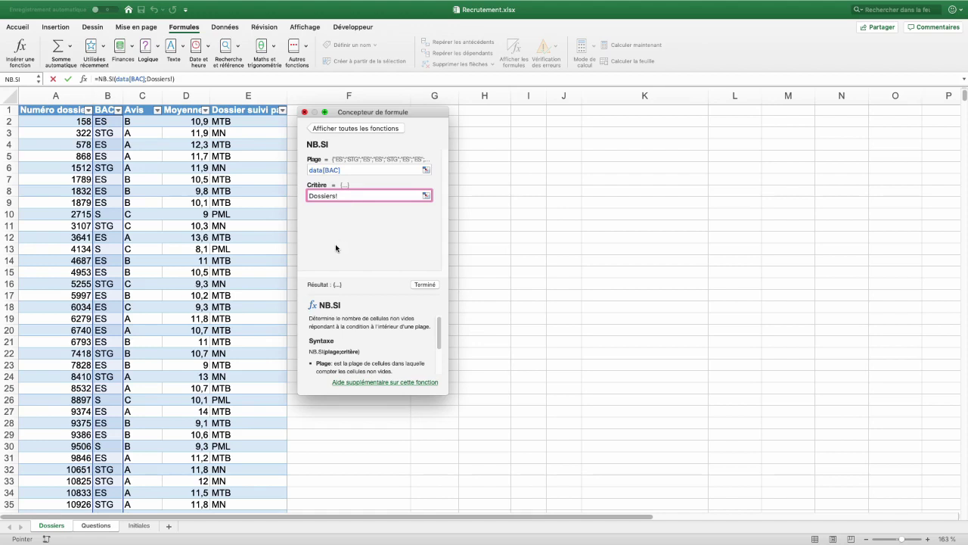
{"action": "left_click_drag", "start_coordinate": [341, 196], "coordinate": [293, 193]}
{"action": "key", "text": "BackSpace"}
{"action": "type", "text": "\"ES\""}
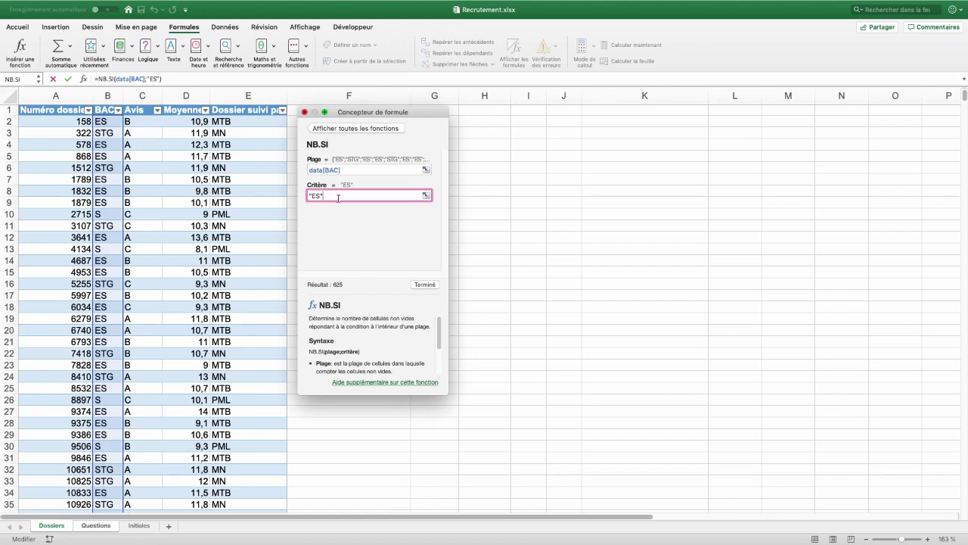
{"action": "left_click", "coordinate": [426, 284]}
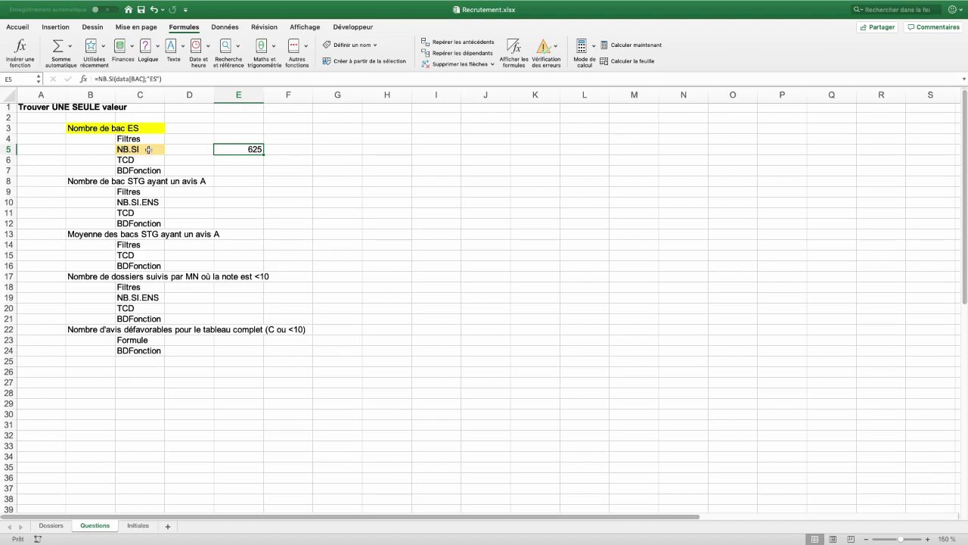
- Check E5's formula and enter the criterion ES in cell G5
{"action": "double_click", "coordinate": [248, 149]}
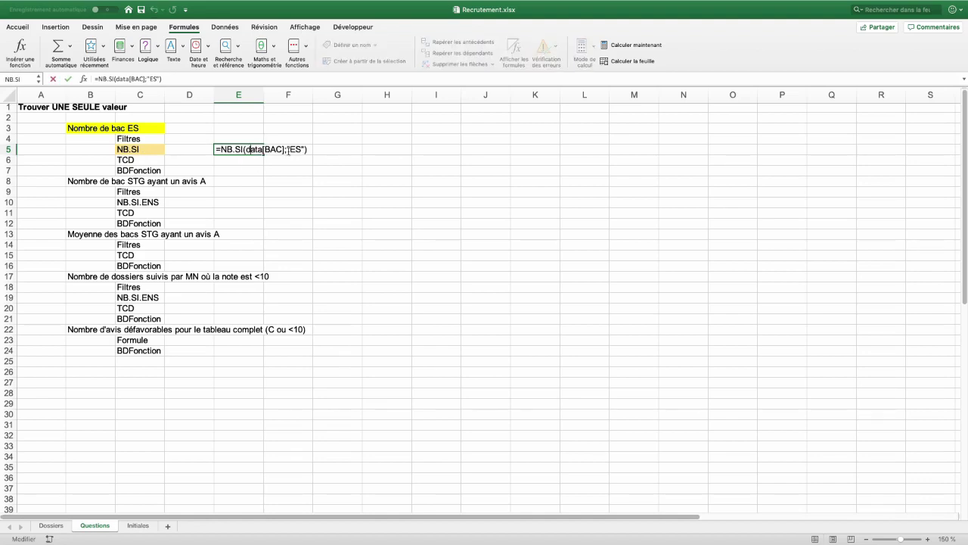
{"action": "key", "text": "Escape"}
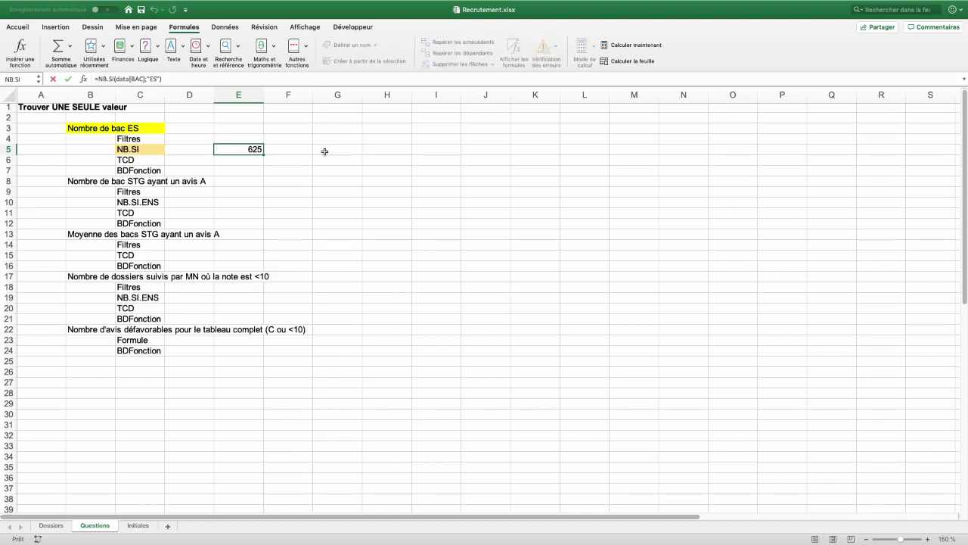
{"action": "left_click", "coordinate": [329, 150]}
{"action": "type", "text": "ES"}
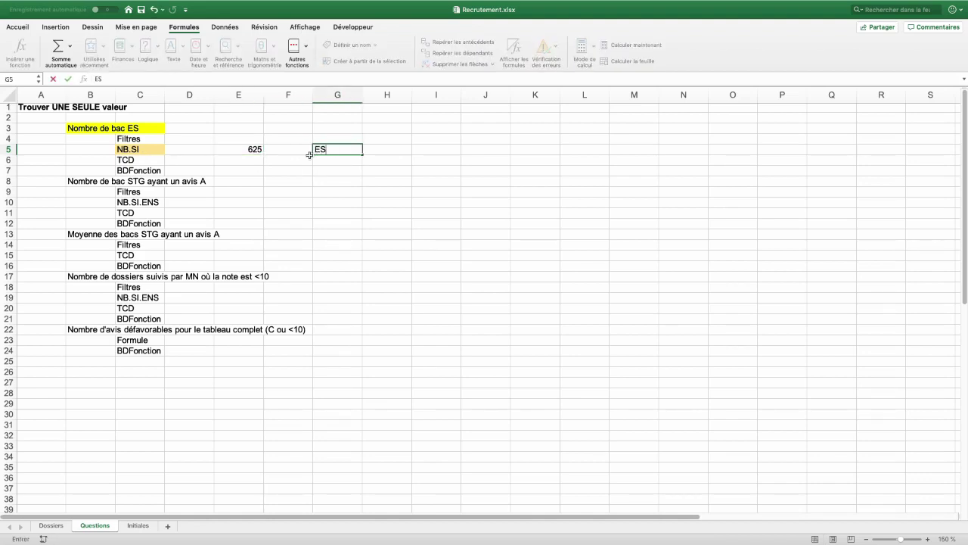
{"action": "left_click", "coordinate": [248, 149]}
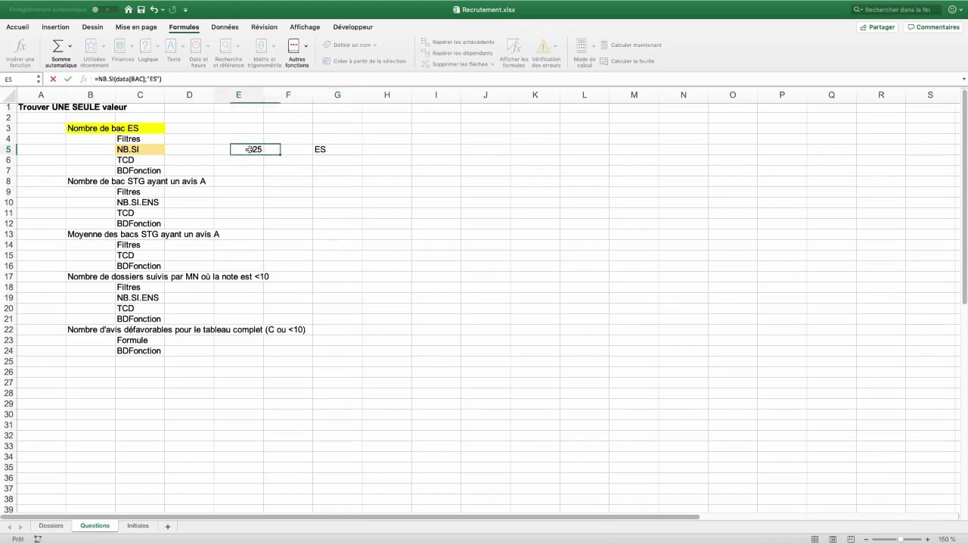
- Replace the hard-coded "ES" in E5's NB.SI formula with a reference to G5
{"action": "double_click", "coordinate": [249, 149]}
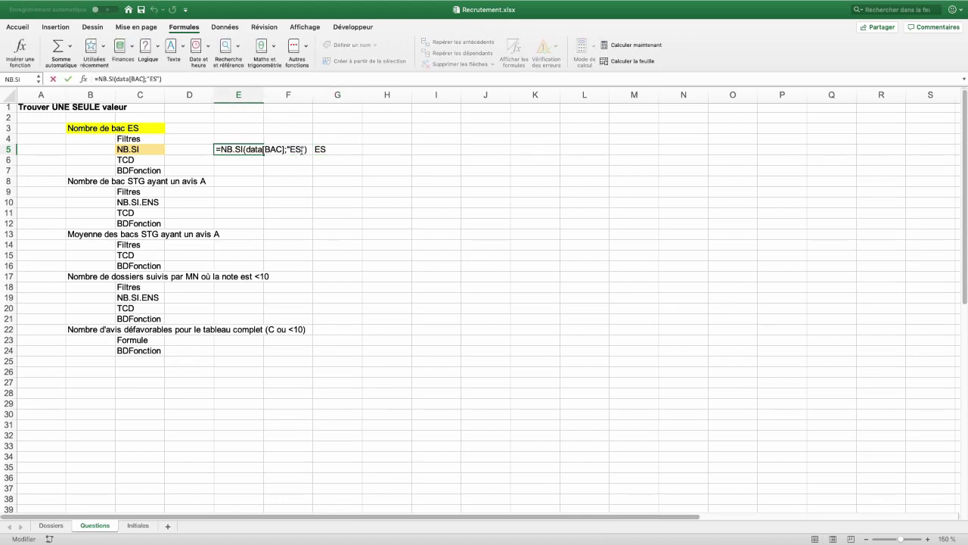
{"action": "left_click", "coordinate": [304, 149]}
{"action": "key", "text": "BackSpace"}
{"action": "key", "text": "BackSpace"}
{"action": "key", "text": "BackSpace"}
{"action": "key", "text": "BackSpace"}
{"action": "left_click", "coordinate": [327, 151]}
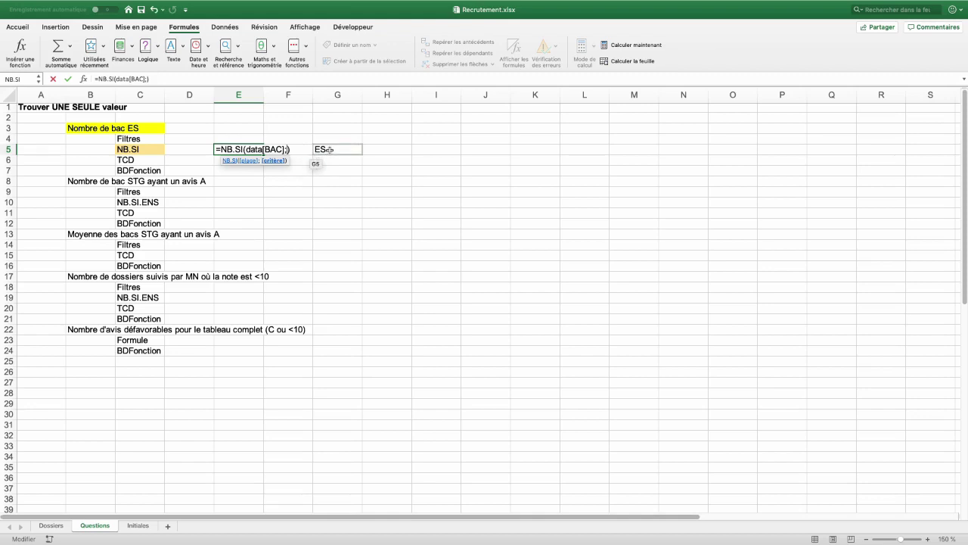
{"action": "left_click", "coordinate": [330, 149]}
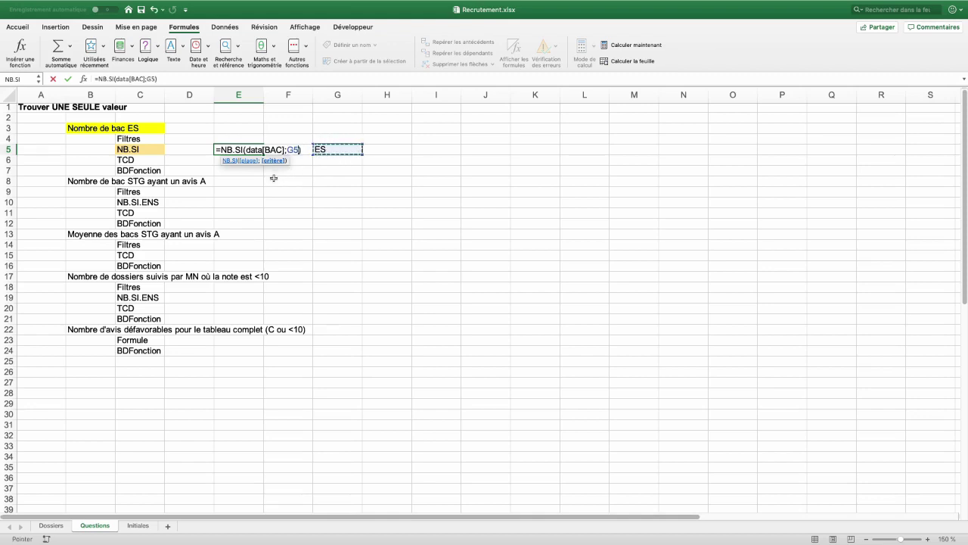
{"action": "key", "text": "Return"}
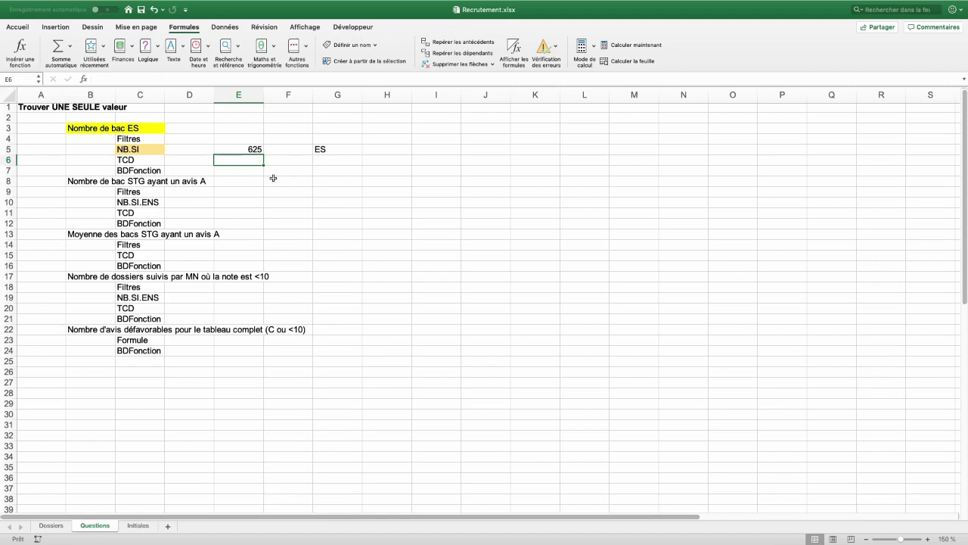
- Change the criterion in G5 to STG and label G4 'Nb de bac :'
{"action": "left_click", "coordinate": [329, 150]}
{"action": "type", "text": "STG"}
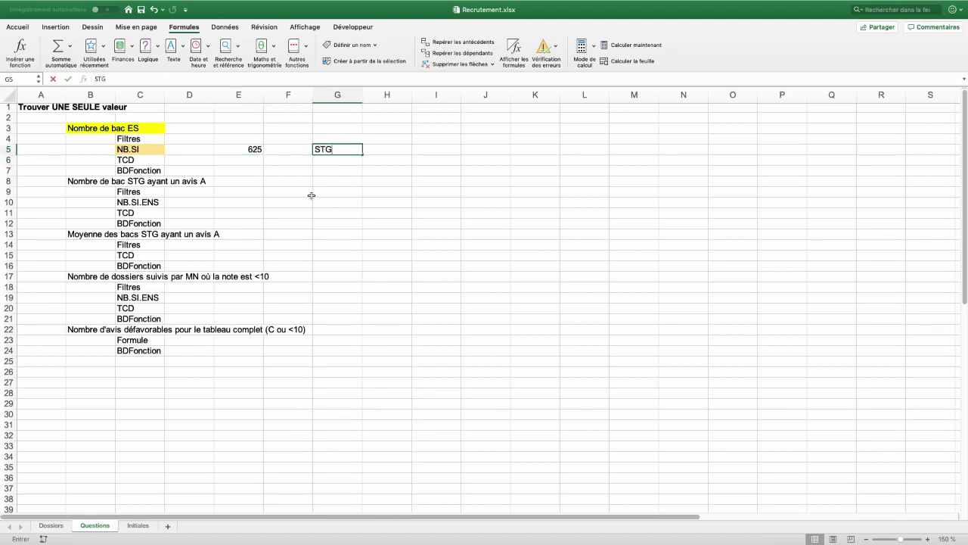
{"action": "key", "text": "Return"}
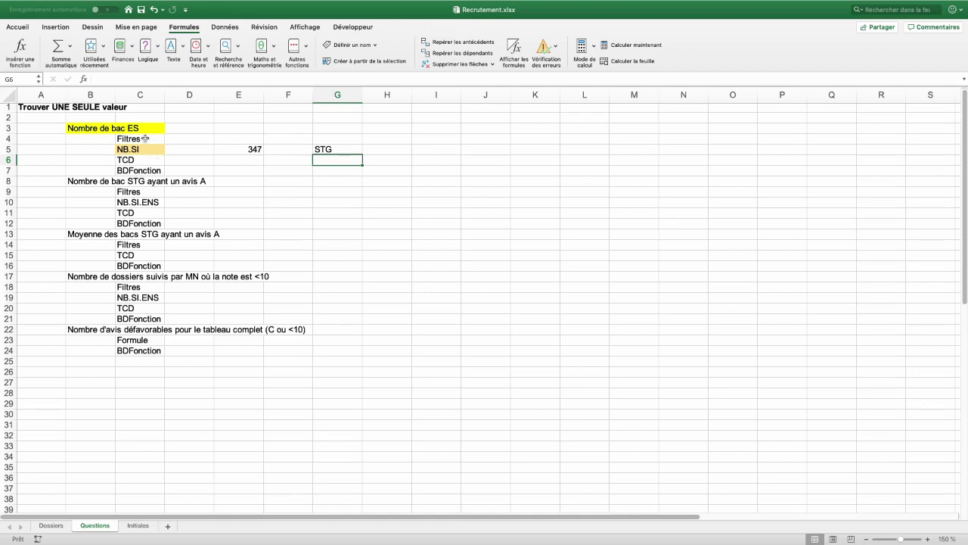
{"action": "left_click", "coordinate": [326, 141]}
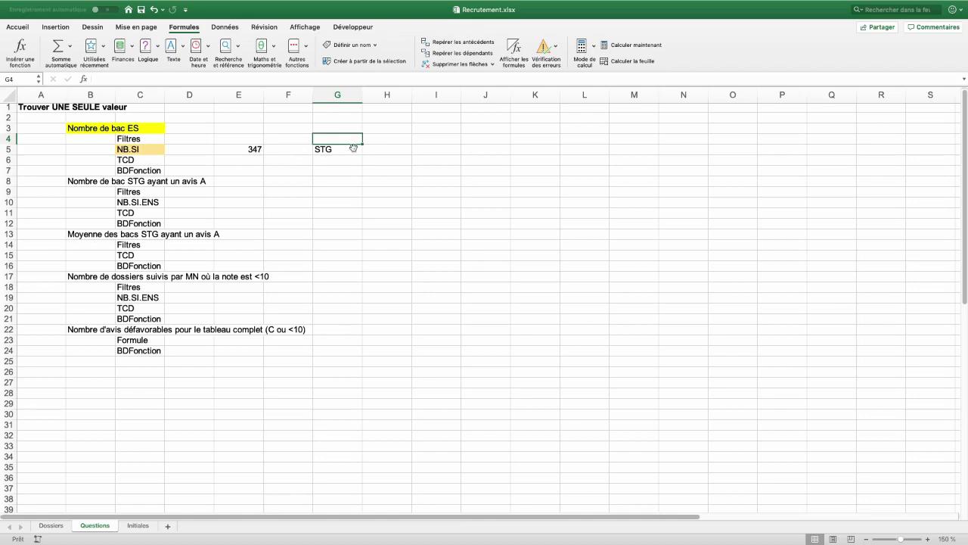
{"action": "type", "text": "Nb de bac :"}
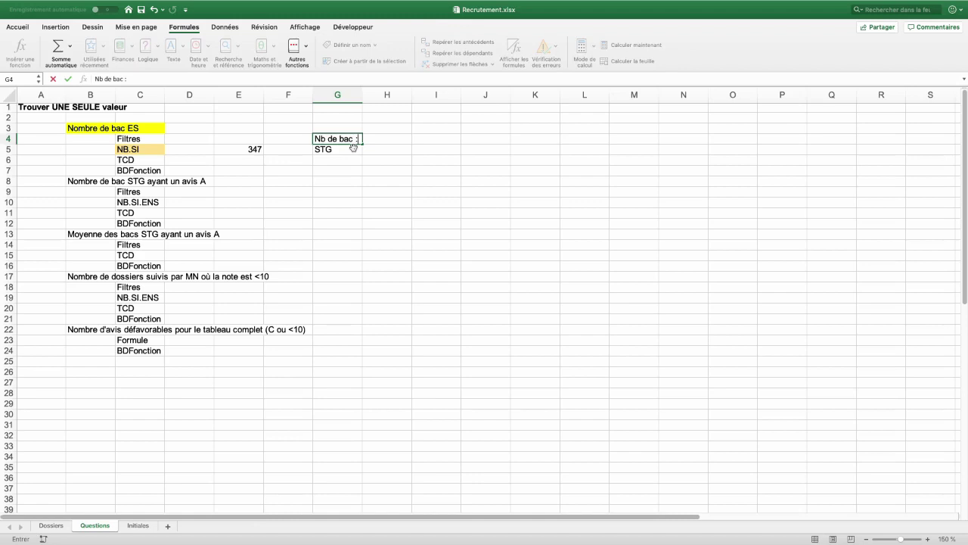
{"action": "key", "text": "Return"}
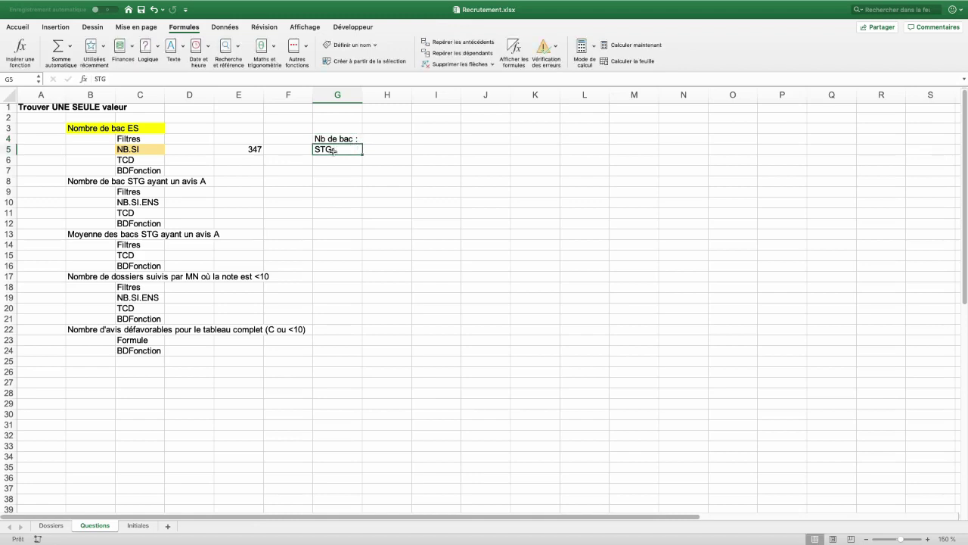
- Move STG to H4 and the count formula to I4, giving 347
{"action": "left_click_drag", "start_coordinate": [333, 151], "coordinate": [383, 141]}
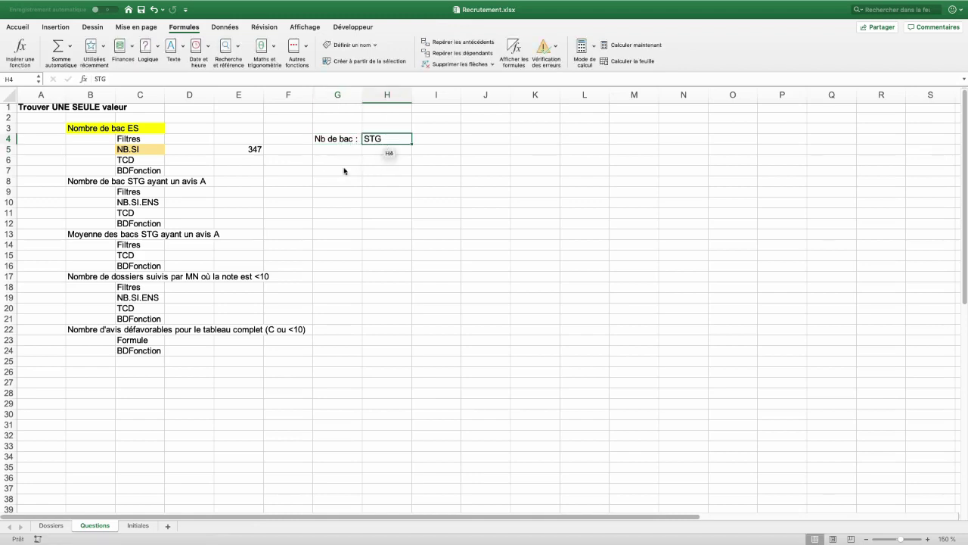
{"action": "left_click", "coordinate": [254, 150]}
{"action": "left_click_drag", "start_coordinate": [254, 150], "coordinate": [431, 141]}
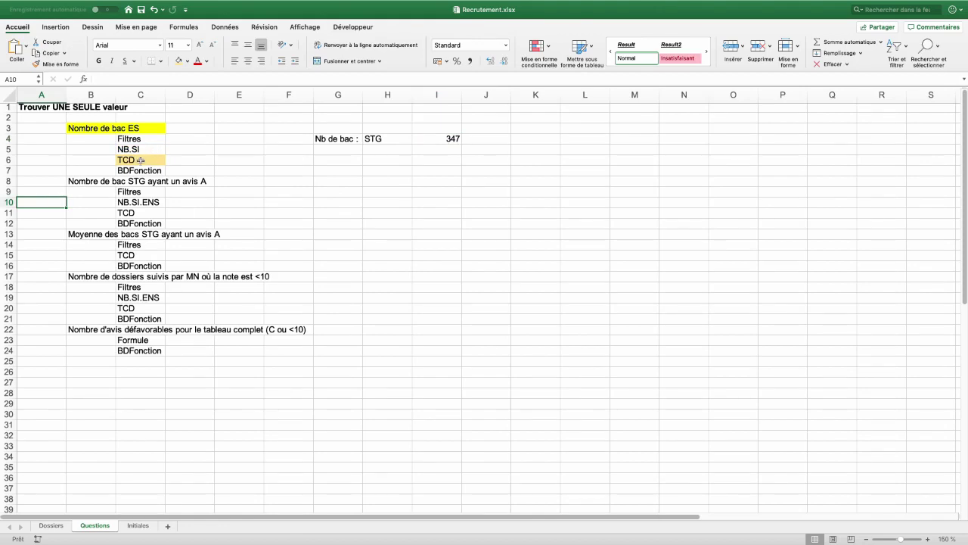
{"action": "left_click", "coordinate": [54, 523]}
- Insert a pivot table of the data table on a new sheet, Feuil1
{"action": "left_click", "coordinate": [130, 263]}
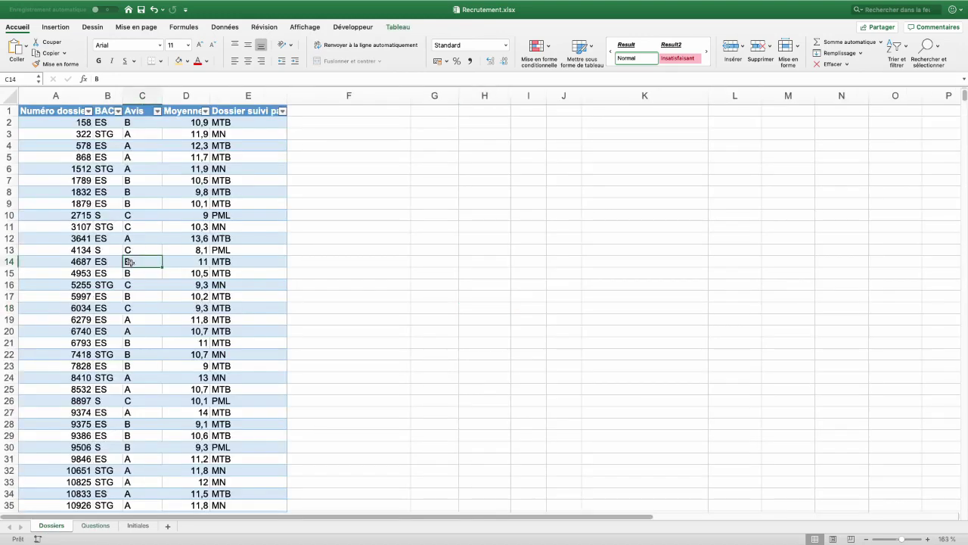
{"action": "left_click", "coordinate": [56, 26]}
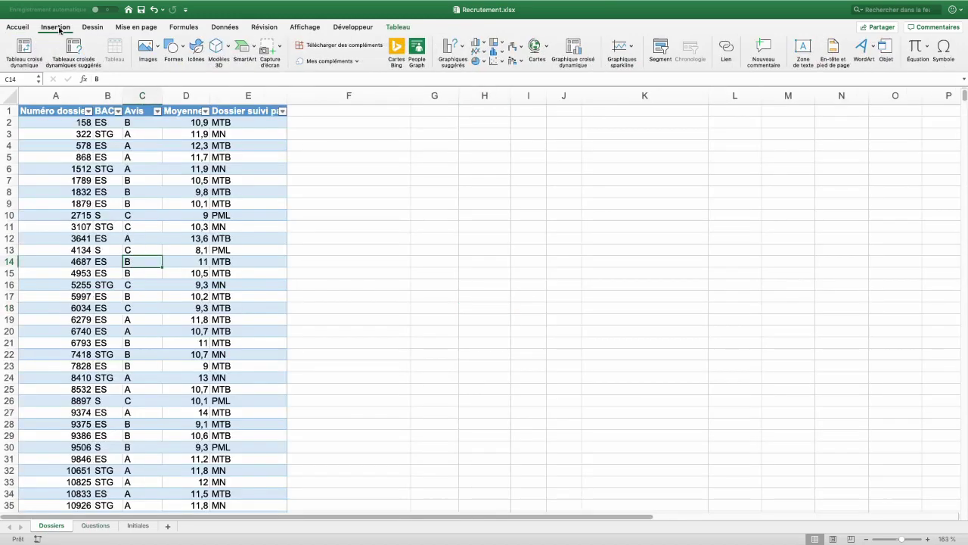
{"action": "left_click", "coordinate": [25, 51]}
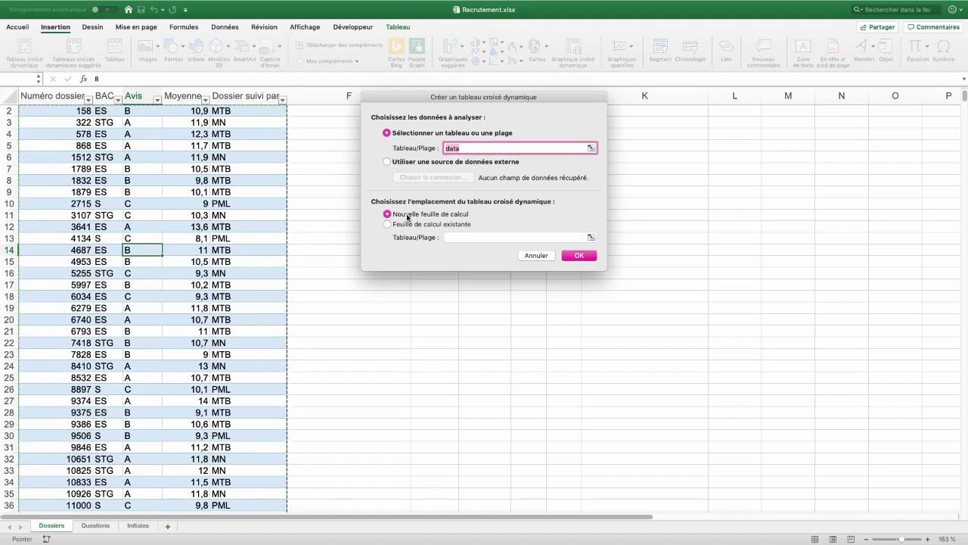
{"action": "left_click", "coordinate": [586, 256]}
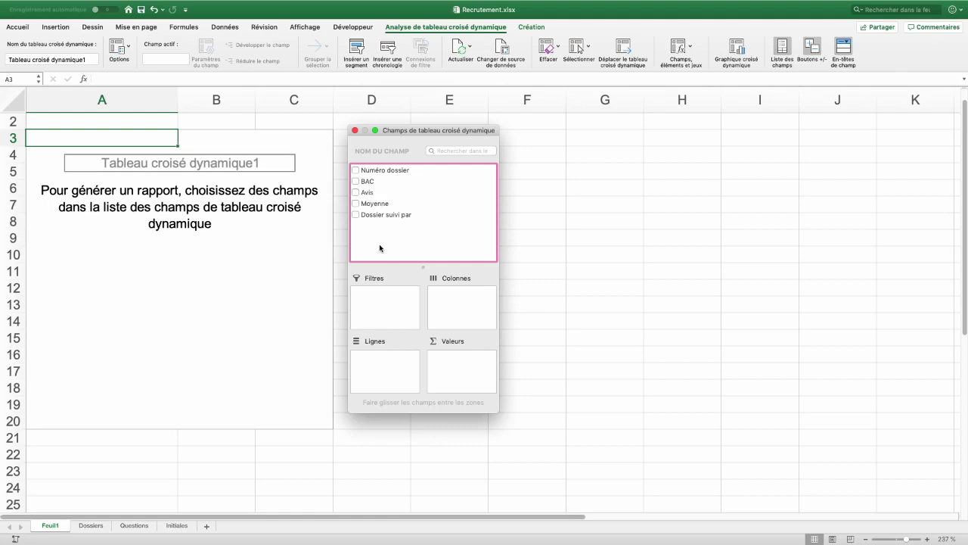
- Place BAC in the pivot rows and Numéro dossier in the values
{"action": "left_click_drag", "start_coordinate": [366, 183], "coordinate": [389, 368]}
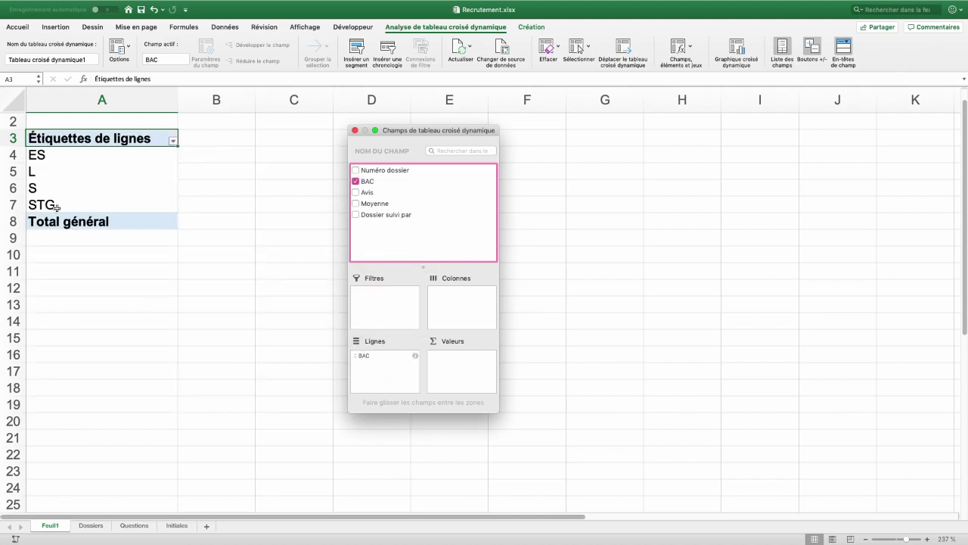
{"action": "left_click_drag", "start_coordinate": [365, 356], "coordinate": [485, 306]}
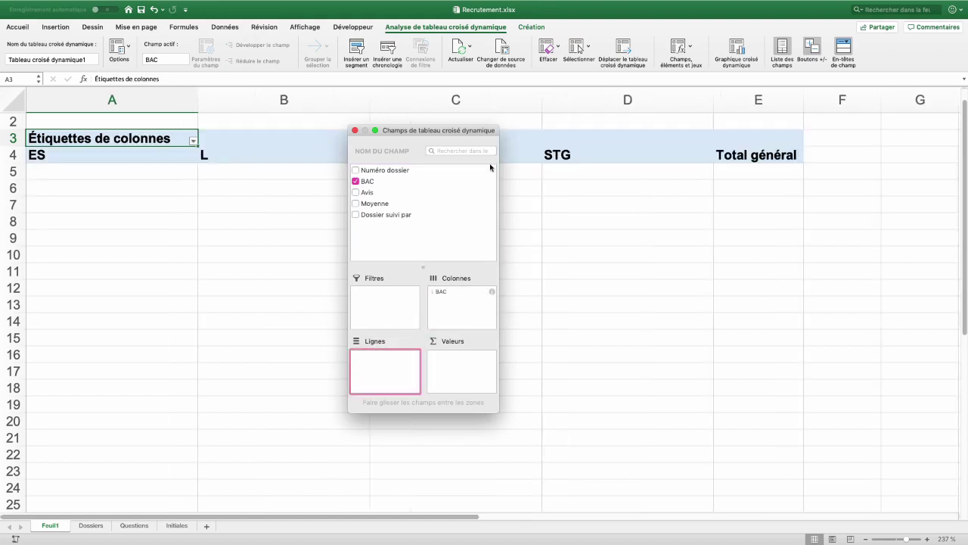
{"action": "mouse_move", "coordinate": [448, 296]}
{"action": "left_mouse_down"}
{"action": "mouse_move", "coordinate": [384, 297]}
{"action": "mouse_move", "coordinate": [391, 366]}
{"action": "left_mouse_up"}
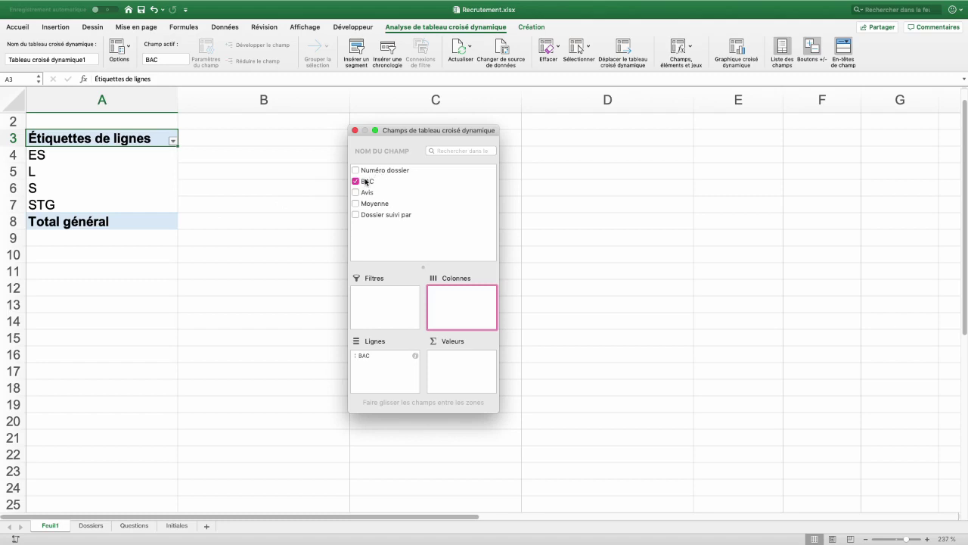
{"action": "mouse_move", "coordinate": [375, 172]}
{"action": "left_mouse_down"}
{"action": "mouse_move", "coordinate": [415, 178]}
{"action": "mouse_move", "coordinate": [460, 324]}
{"action": "mouse_move", "coordinate": [460, 369]}
{"action": "left_mouse_up"}
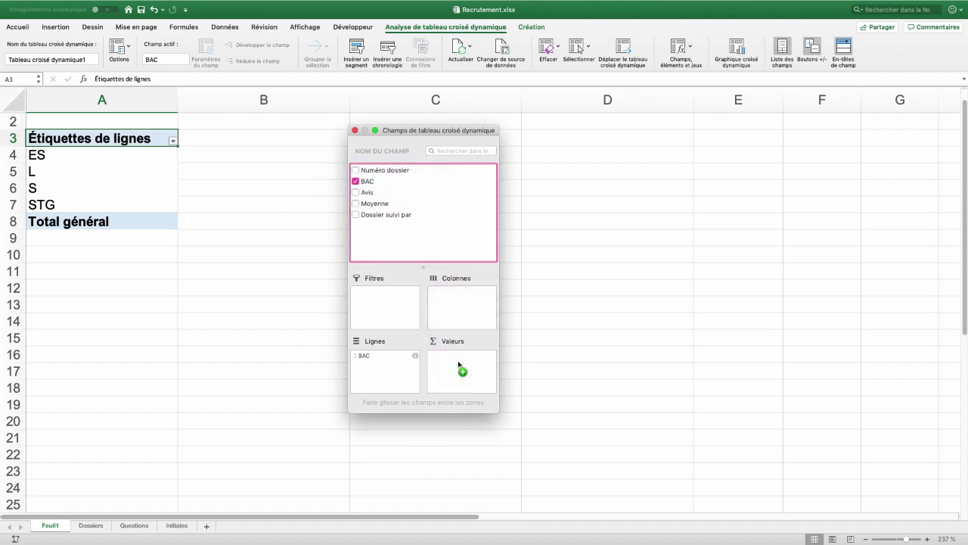
- Move the PivotTable fields panel aside, floating it over the sheet to show the totals
{"action": "left_click_drag", "start_coordinate": [394, 134], "coordinate": [440, 135]}
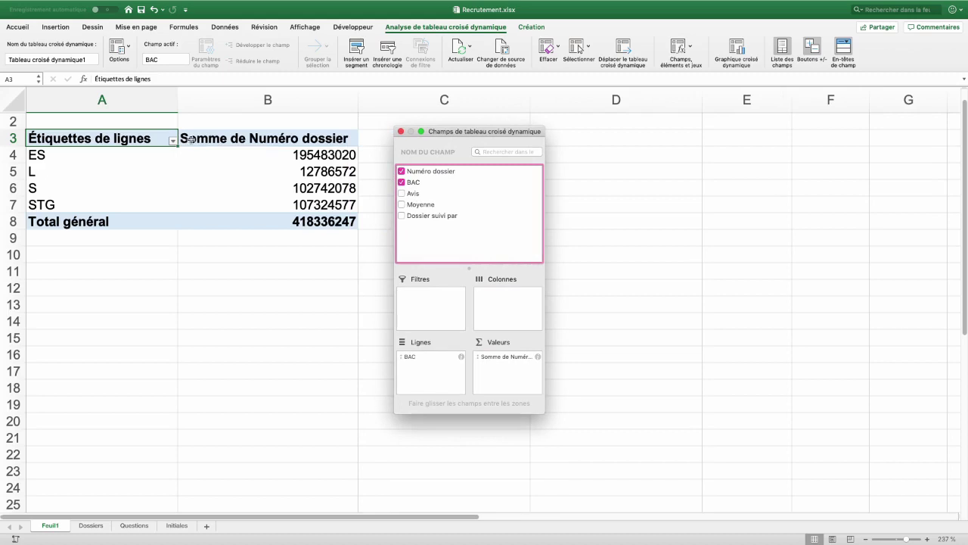
{"action": "left_click", "coordinate": [92, 525]}
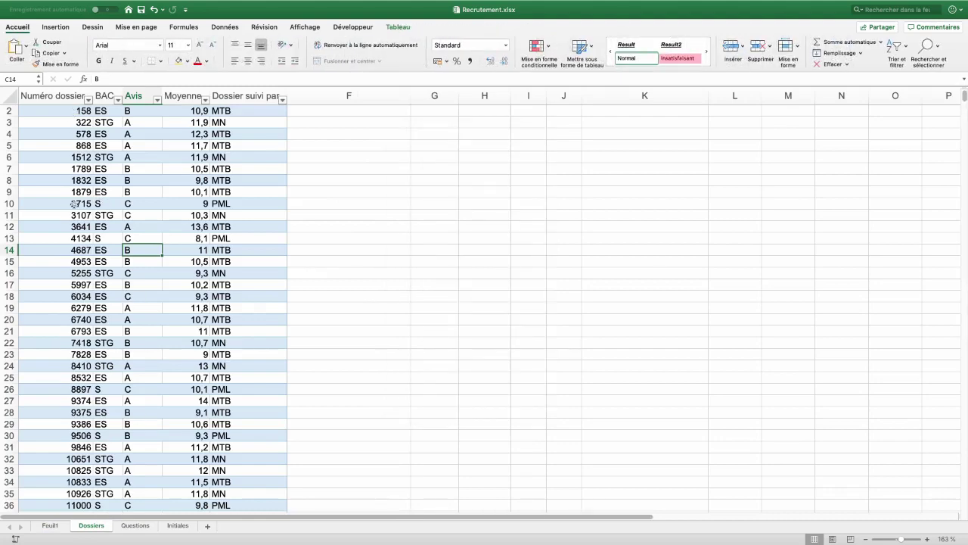
{"action": "left_click", "coordinate": [51, 525]}
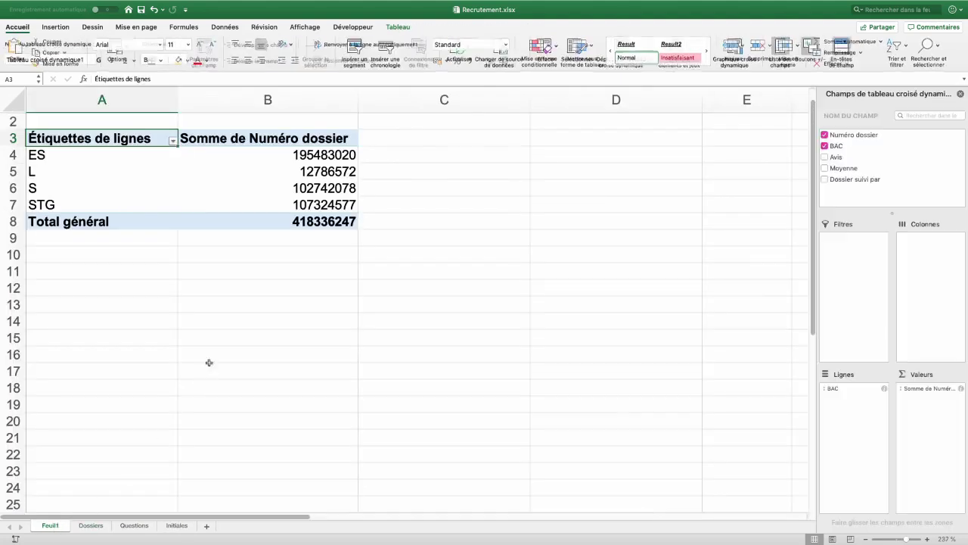
{"action": "left_click", "coordinate": [254, 154]}
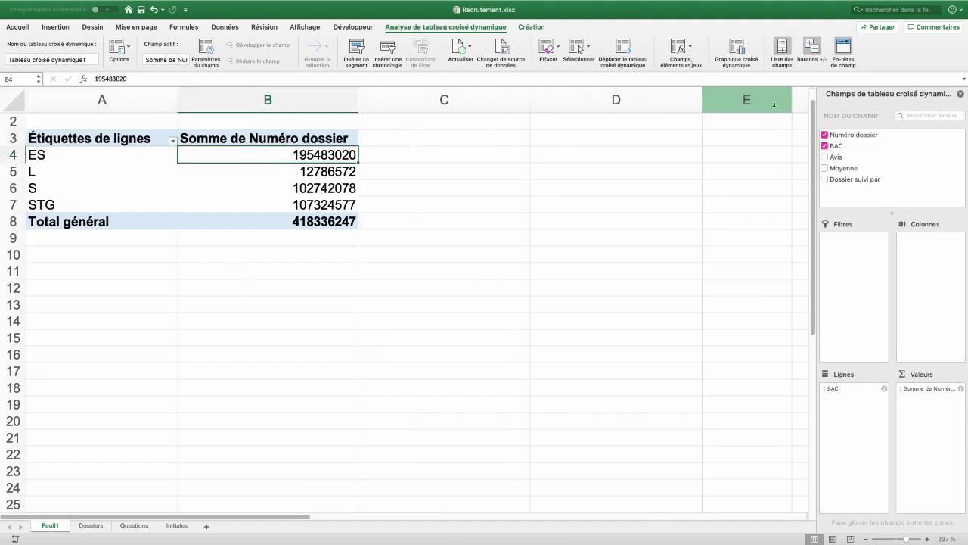
{"action": "mouse_move", "coordinate": [828, 94]}
{"action": "left_mouse_down"}
{"action": "mouse_move", "coordinate": [424, 144]}
{"action": "mouse_move", "coordinate": [422, 133]}
{"action": "left_mouse_up"}
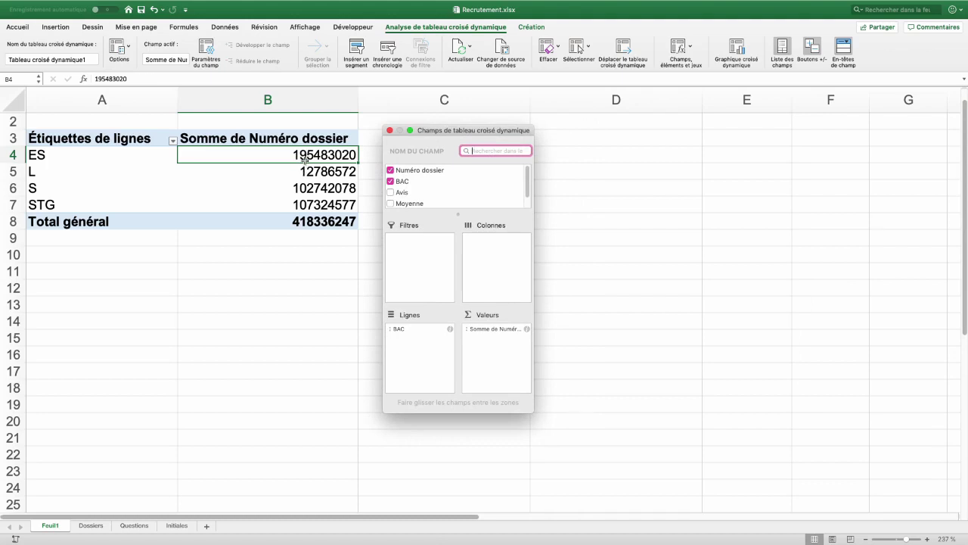
- Switch the pivot's value field from sum to count and rename it Effectifs
{"action": "right_click", "coordinate": [309, 159]}
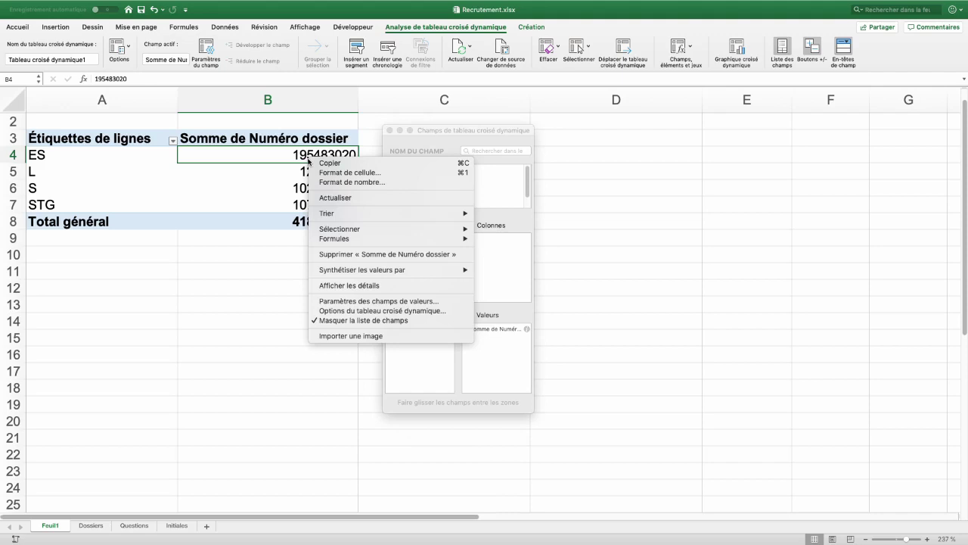
{"action": "left_click", "coordinate": [352, 302]}
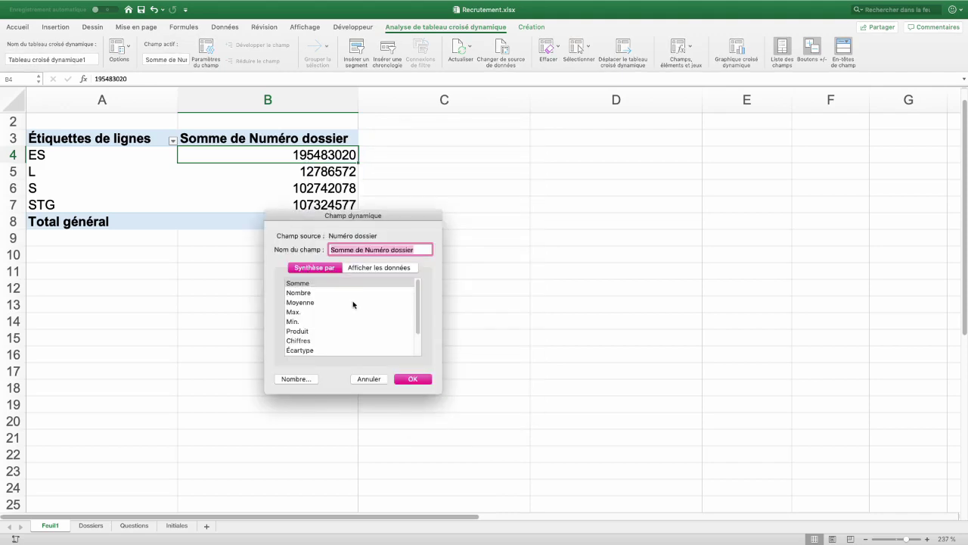
{"action": "left_click", "coordinate": [304, 293]}
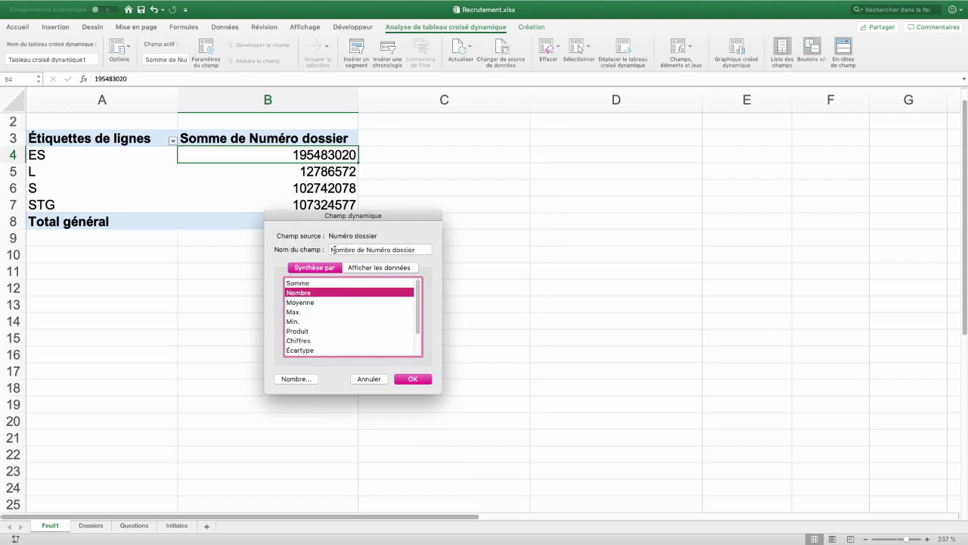
{"action": "triple_click", "coordinate": [417, 249]}
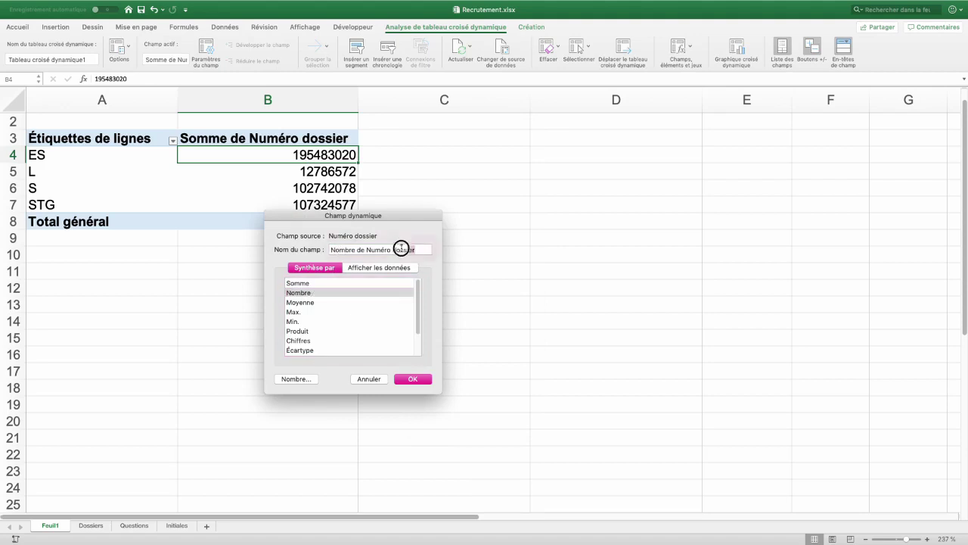
{"action": "type", "text": "Effectifs"}
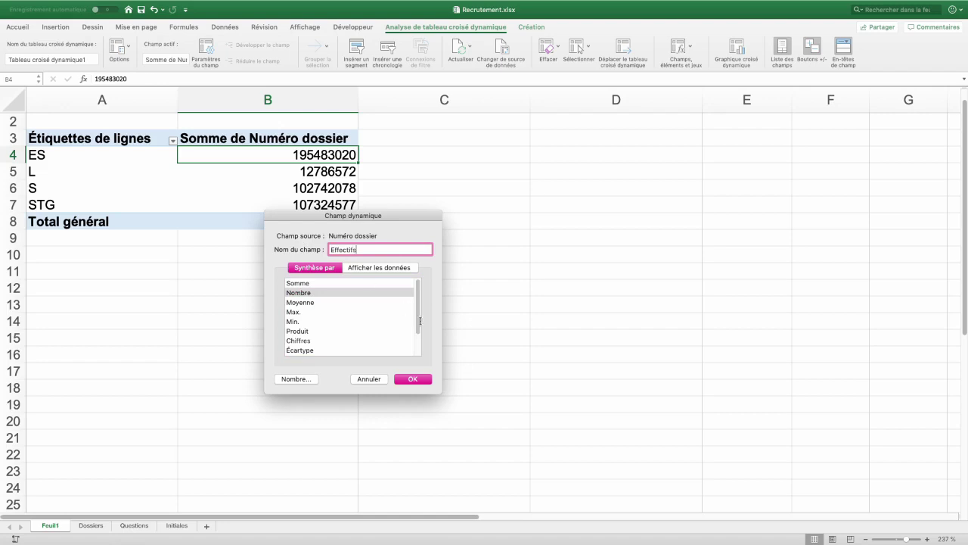
{"action": "left_click", "coordinate": [420, 380]}
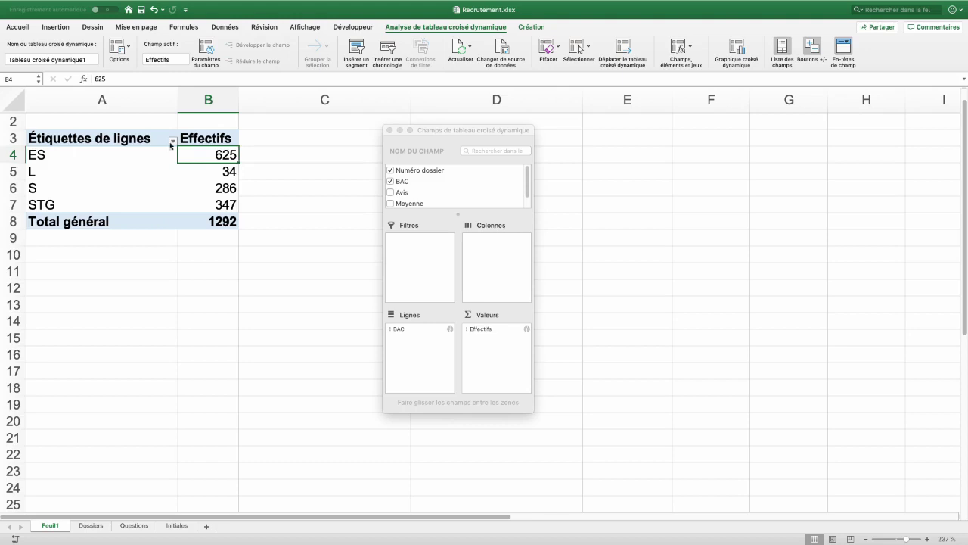
{"action": "left_click", "coordinate": [173, 141]}
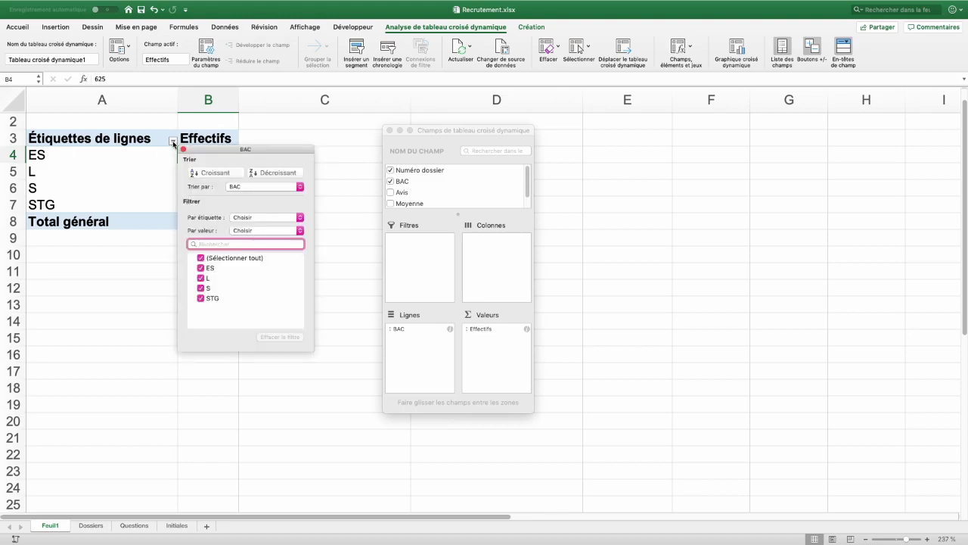
- Filter the BAC row labels to ES only (625) and move BAC into the Filtres area
{"action": "left_click", "coordinate": [202, 258]}
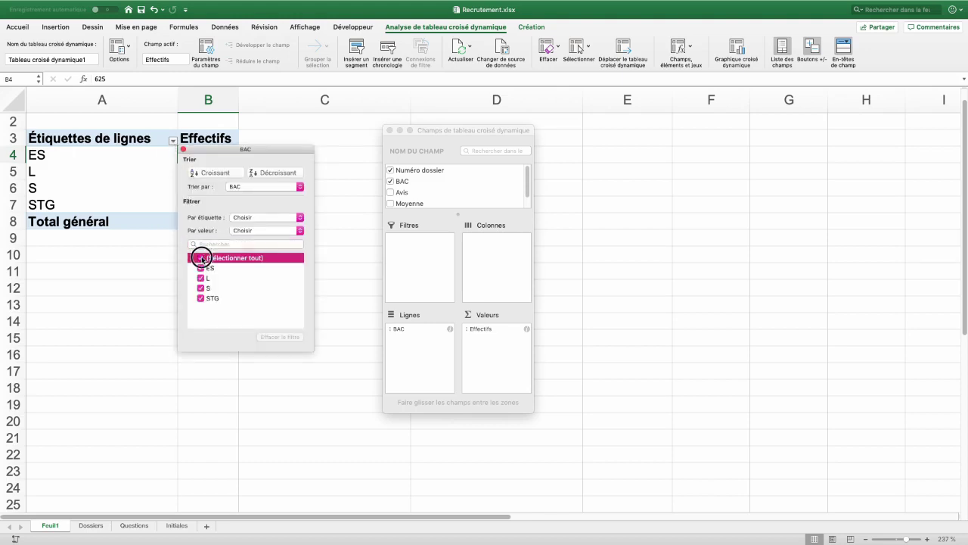
{"action": "left_click", "coordinate": [201, 268]}
{"action": "left_click", "coordinate": [178, 164]}
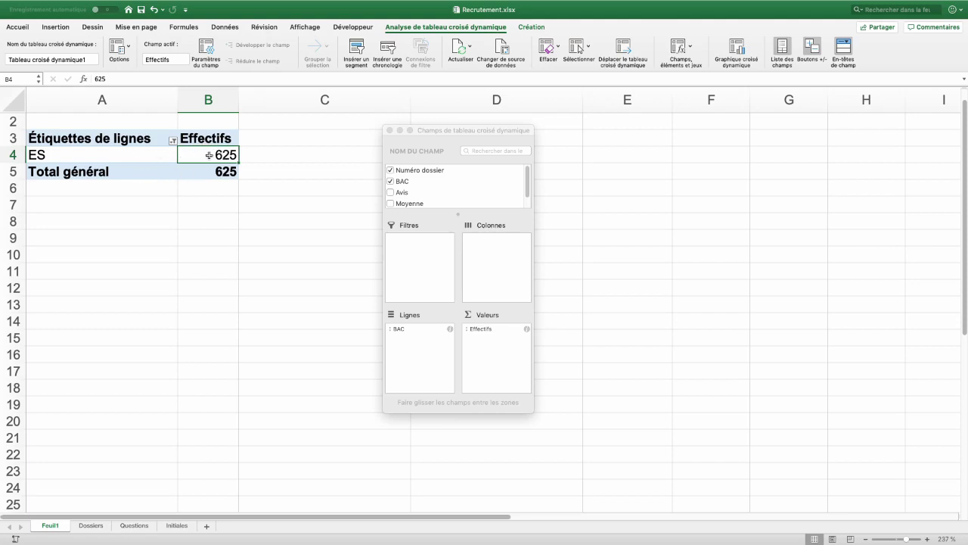
{"action": "mouse_move", "coordinate": [396, 330]}
{"action": "left_mouse_down"}
{"action": "mouse_move", "coordinate": [422, 312]}
{"action": "mouse_move", "coordinate": [432, 263]}
{"action": "left_mouse_up"}
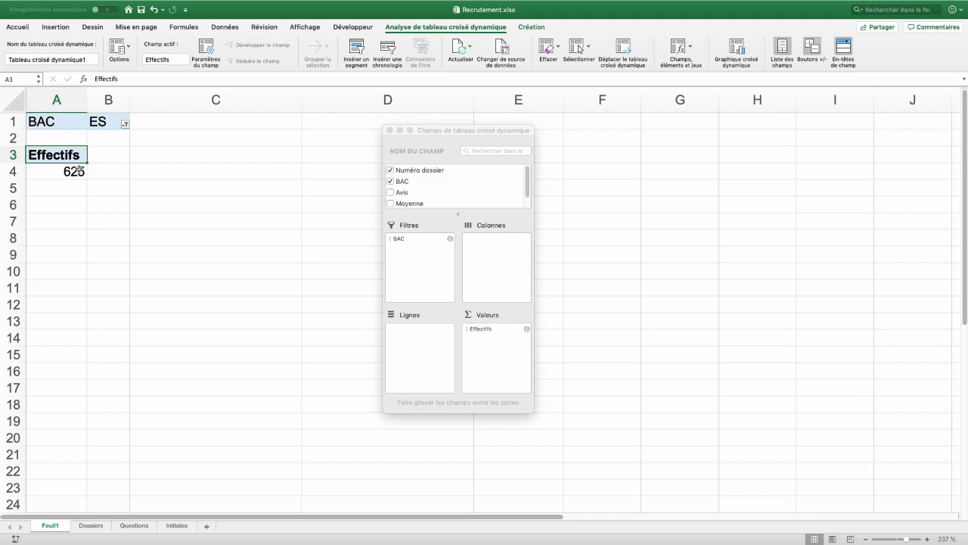
- Set the BAC report filter to STG only, giving a count of 347
{"action": "left_click", "coordinate": [126, 124]}
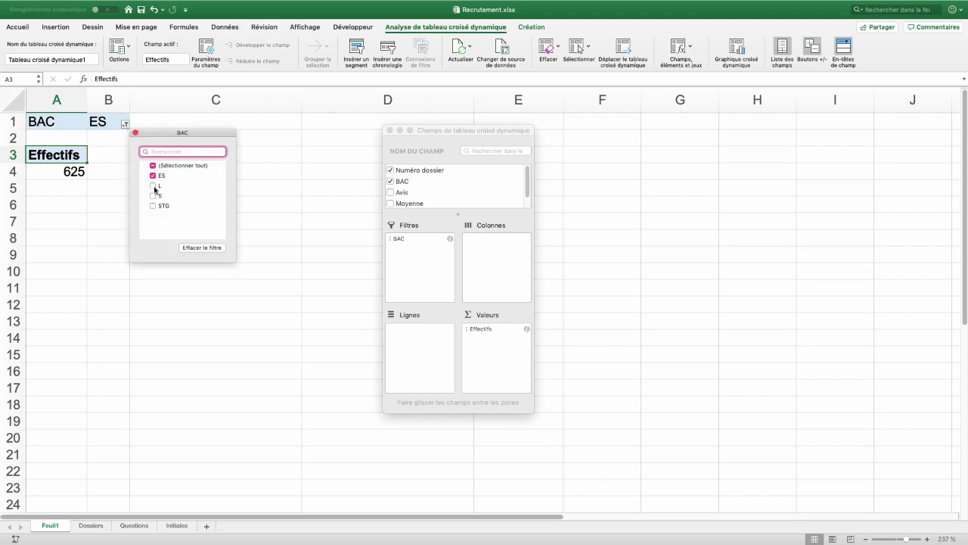
{"action": "left_click", "coordinate": [153, 206]}
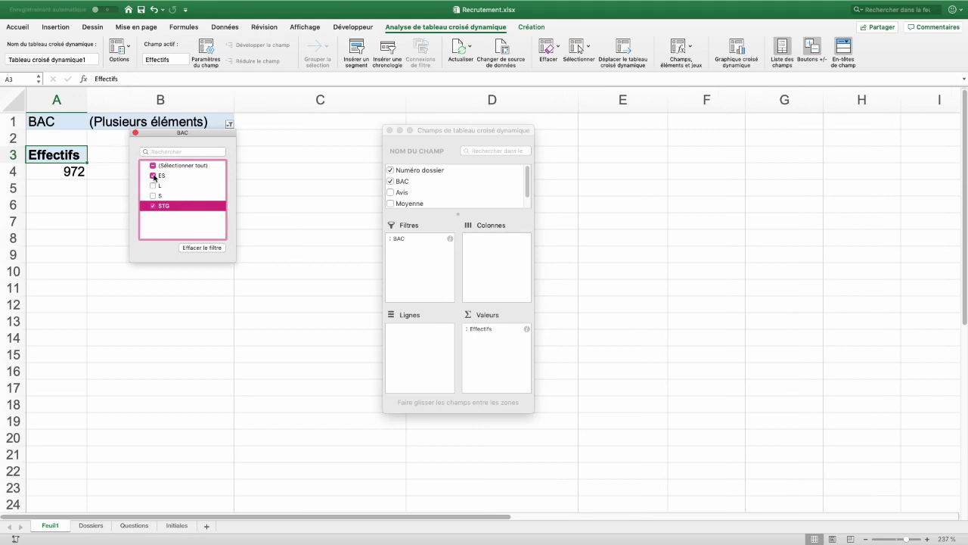
{"action": "left_click", "coordinate": [153, 175]}
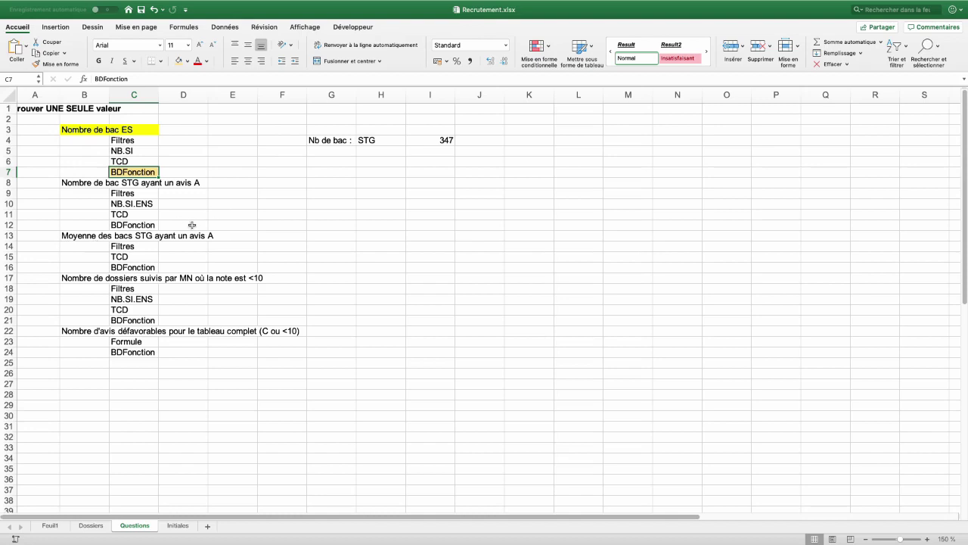
- Copy the BAC header (B1) and ES value (B4) from Dossiers into Questions H7:H8
{"action": "left_click", "coordinate": [97, 523]}
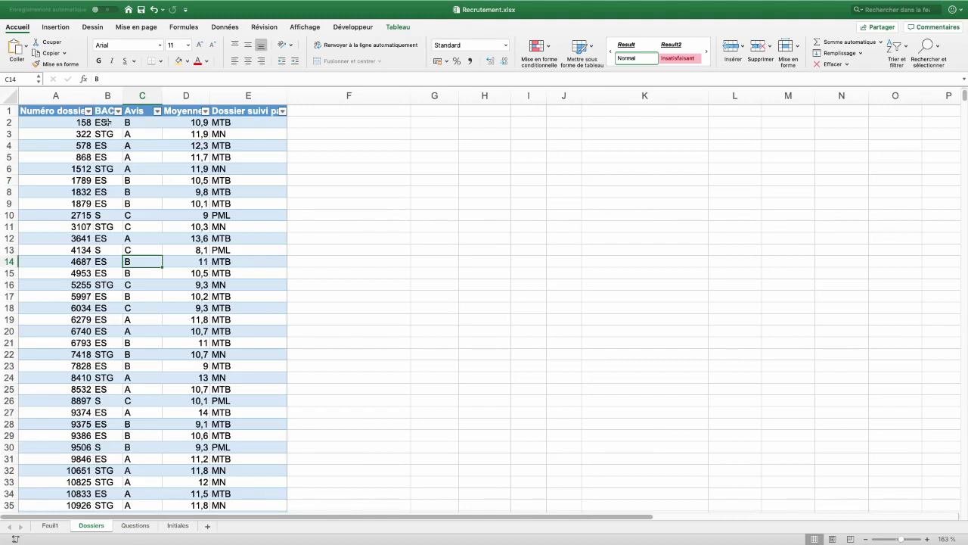
{"action": "left_click_drag", "start_coordinate": [107, 111], "coordinate": [101, 121]}
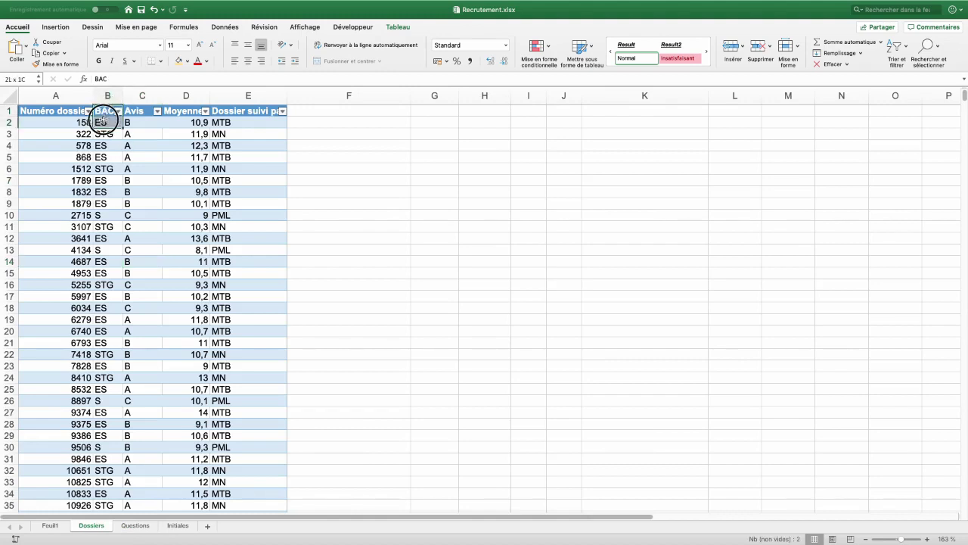
{"action": "left_click", "coordinate": [103, 111]}
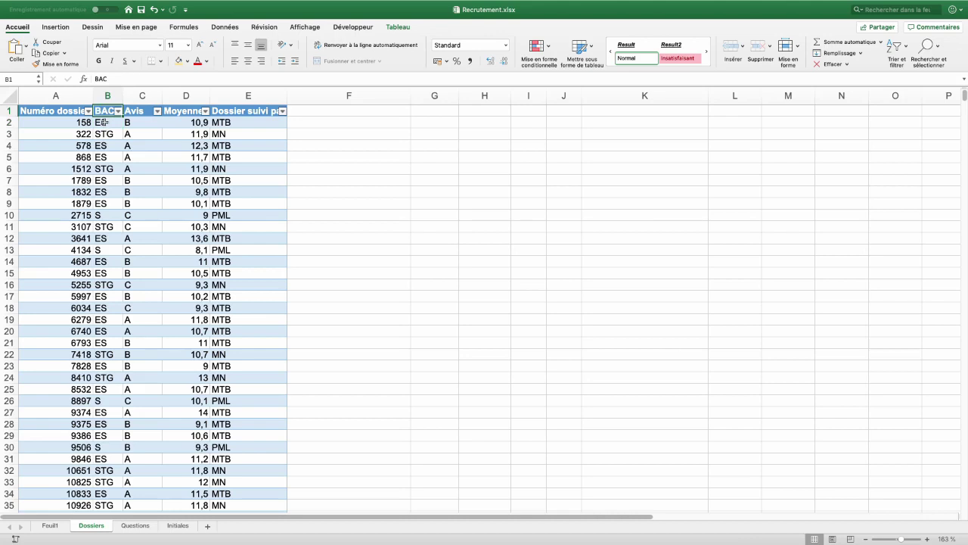
{"action": "left_click", "coordinate": [104, 145], "text": "super"}
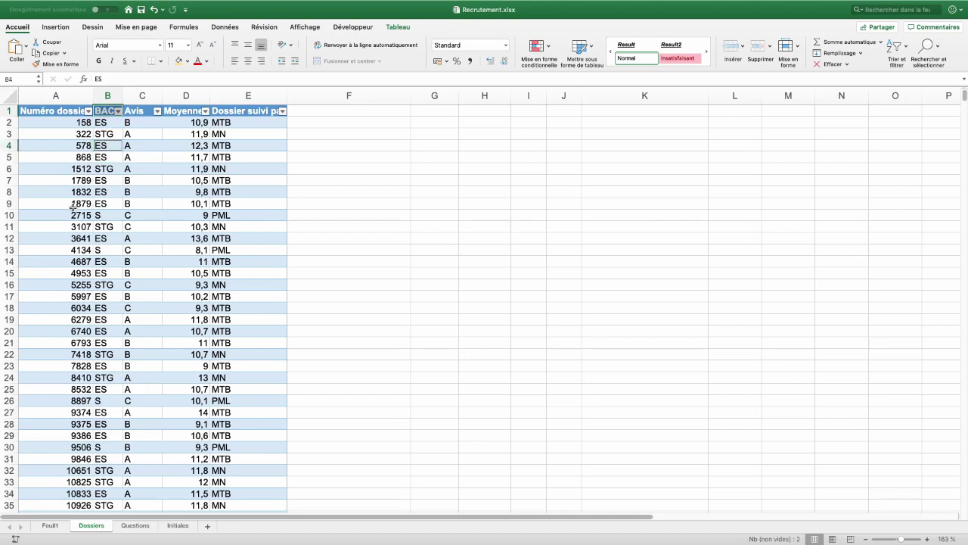
{"action": "key", "text": "super+c"}
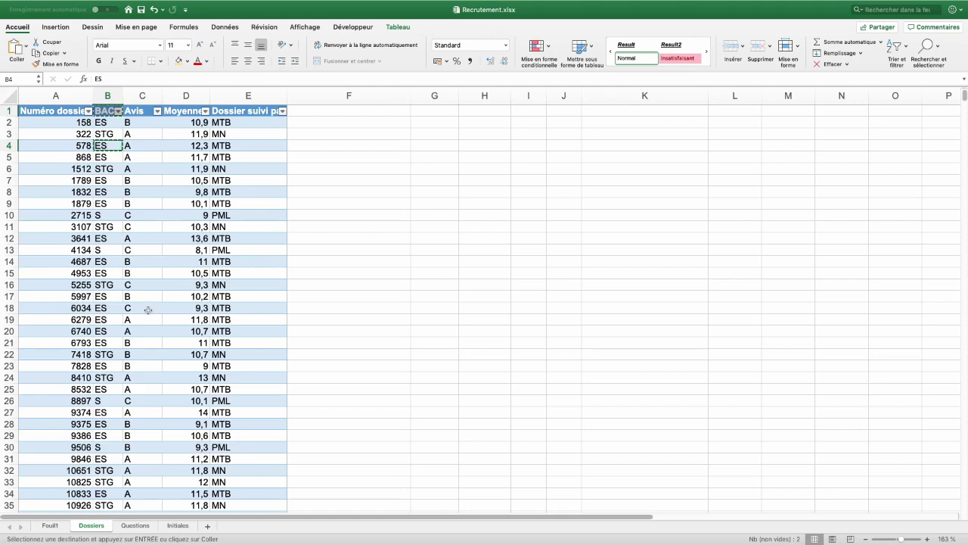
{"action": "left_click", "coordinate": [135, 526]}
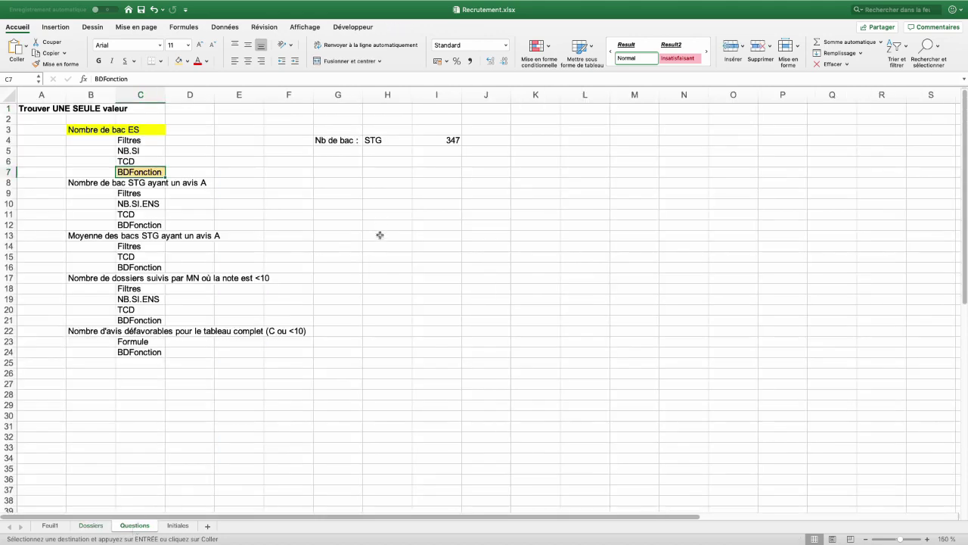
{"action": "left_click", "coordinate": [376, 173]}
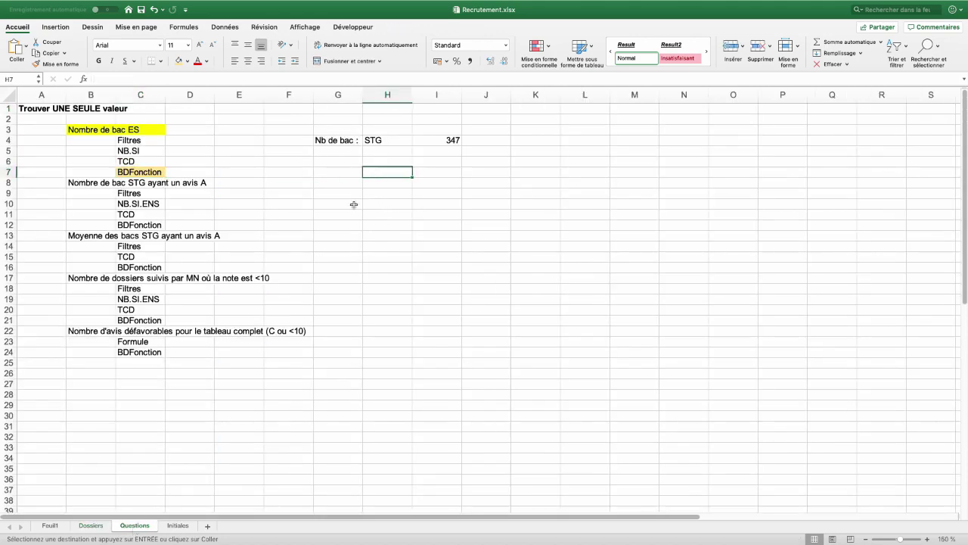
{"action": "key", "text": "super+v"}
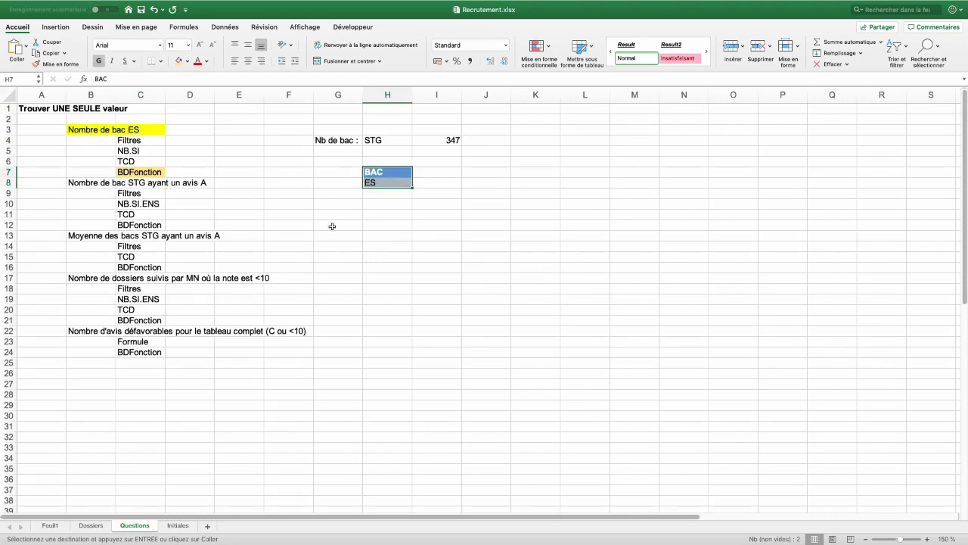
{"action": "left_click", "coordinate": [367, 205]}
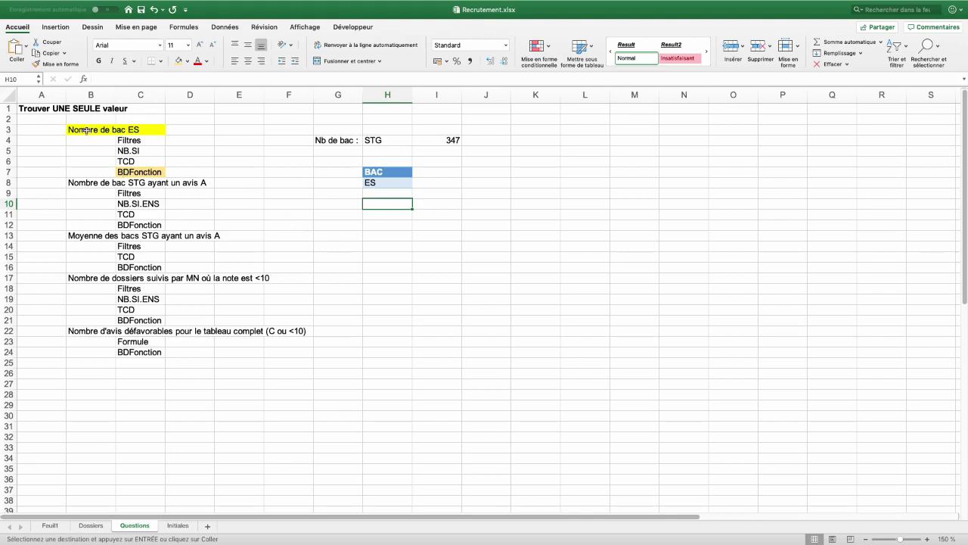
{"action": "left_click", "coordinate": [487, 173]}
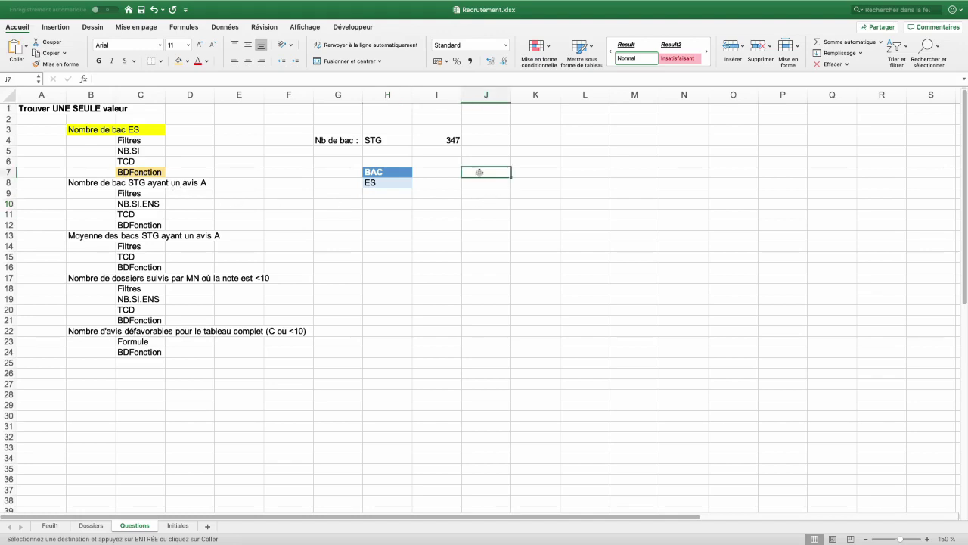
- Insert BDNBVAL into J7 from the Formula Builder, after comparing it with BDNB
{"action": "left_click", "coordinate": [183, 28]}
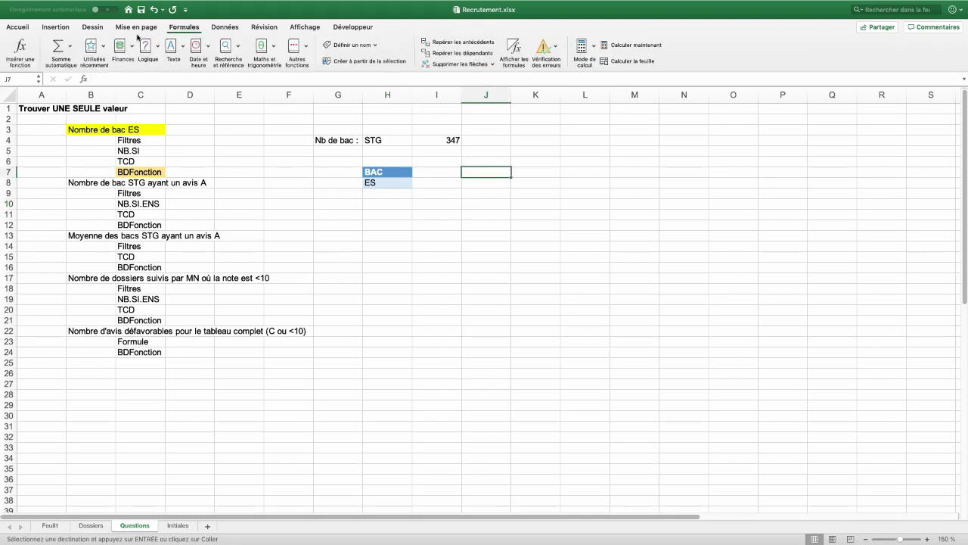
{"action": "left_click", "coordinate": [21, 50]}
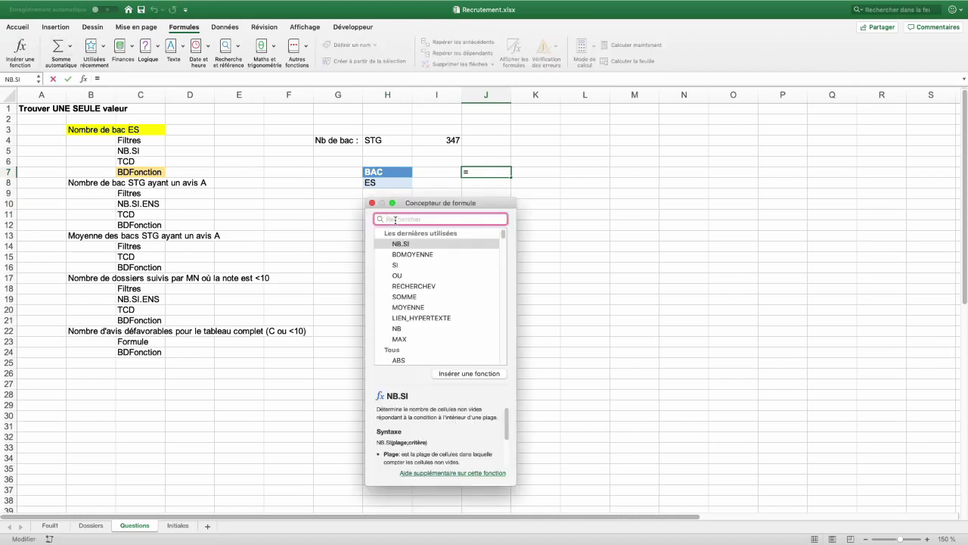
{"action": "type", "text": "bd"}
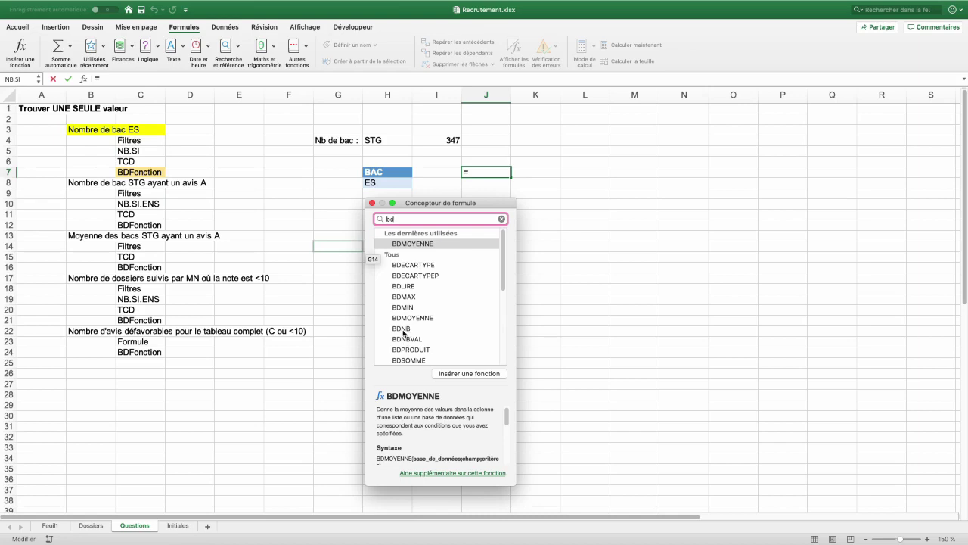
{"action": "left_click", "coordinate": [400, 328]}
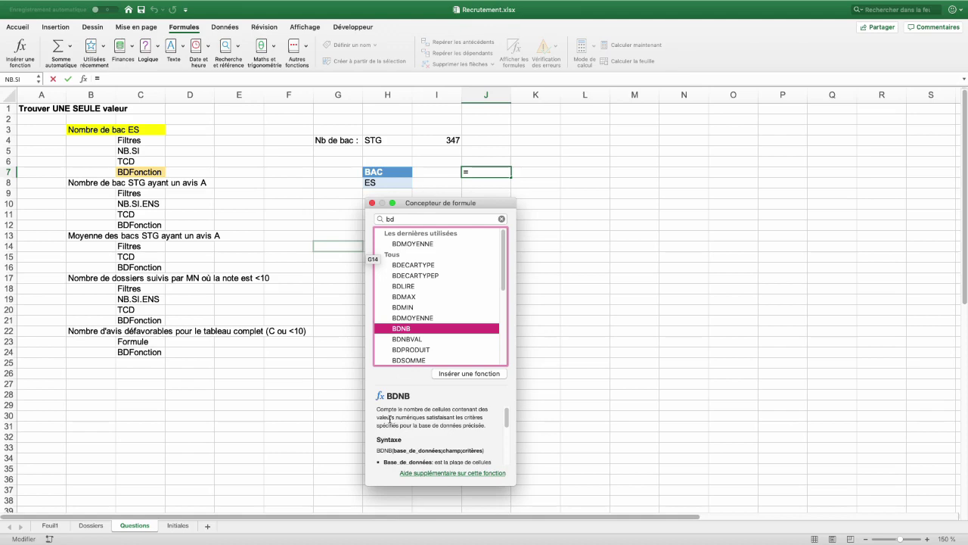
{"action": "left_click_drag", "start_coordinate": [388, 418], "coordinate": [426, 418]}
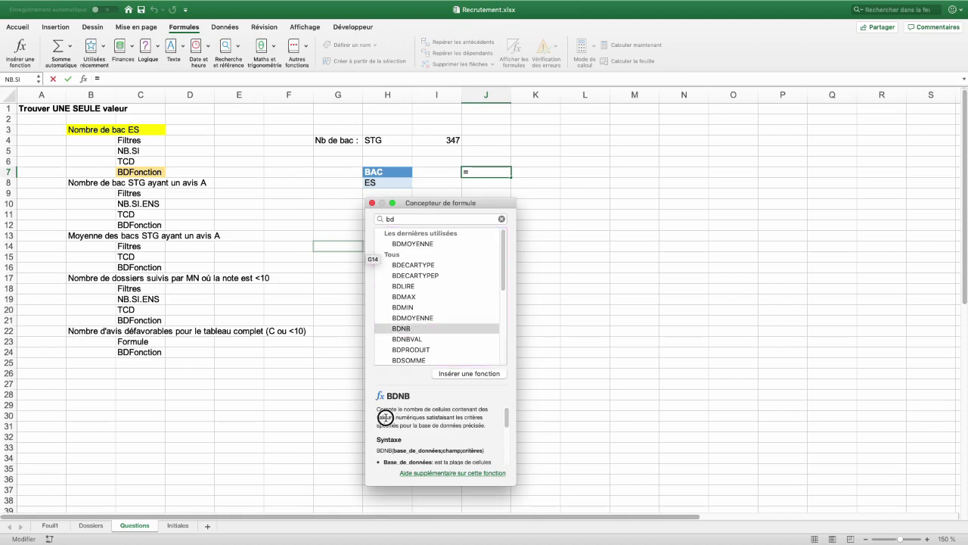
{"action": "left_click", "coordinate": [409, 341]}
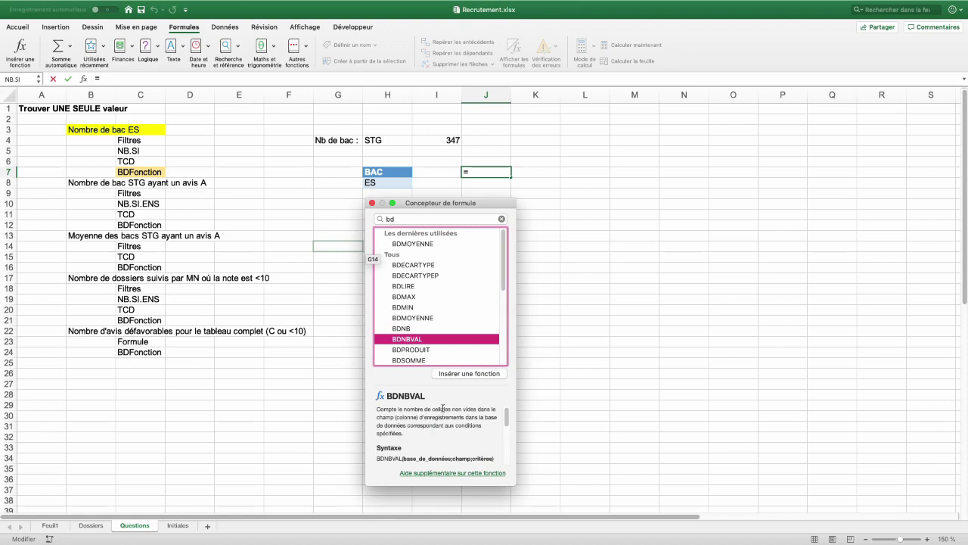
{"action": "left_click_drag", "start_coordinate": [442, 409], "coordinate": [477, 410]}
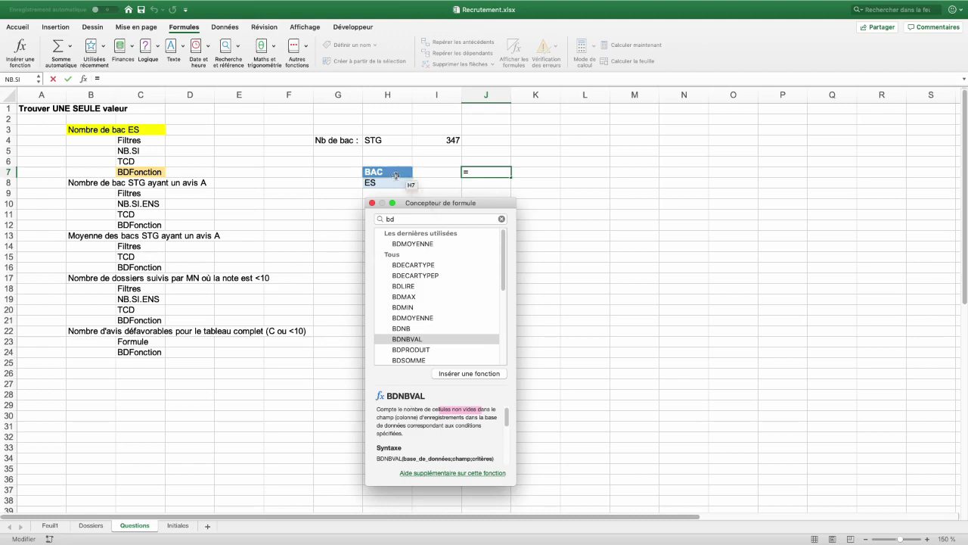
{"action": "left_click", "coordinate": [405, 341]}
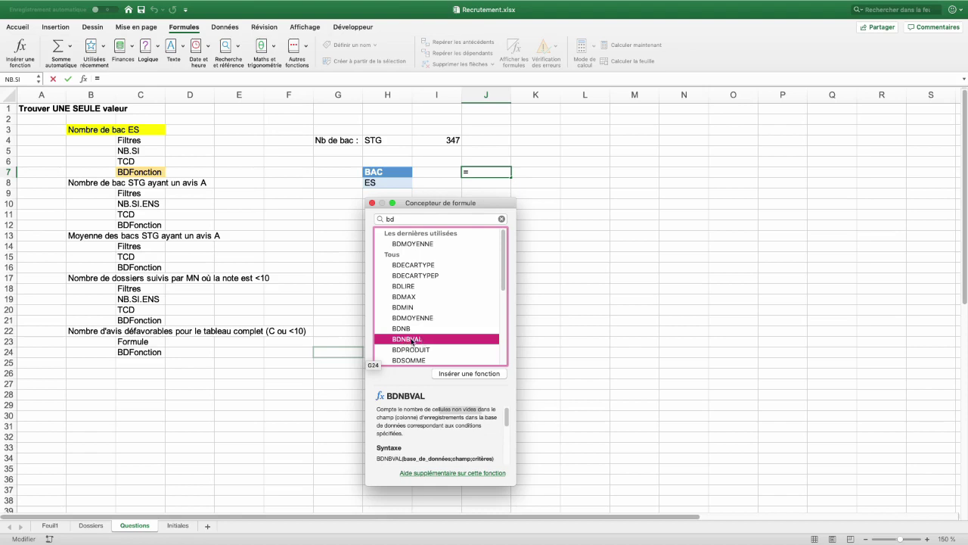
{"action": "double_click", "coordinate": [412, 341]}
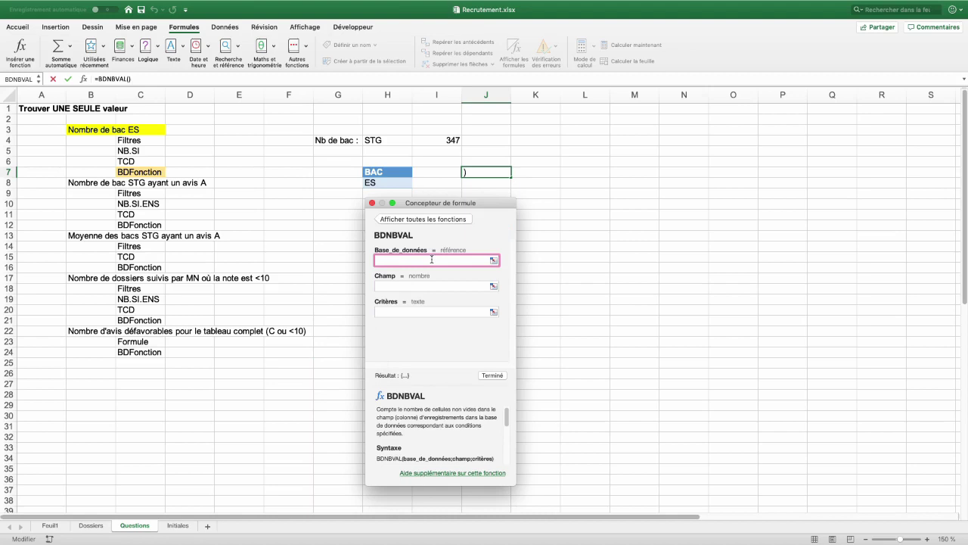
- Set BDNBVAL to the data table, criteria H7:H8 and field Numéro dossier, returning 625
{"action": "left_click", "coordinate": [98, 526]}
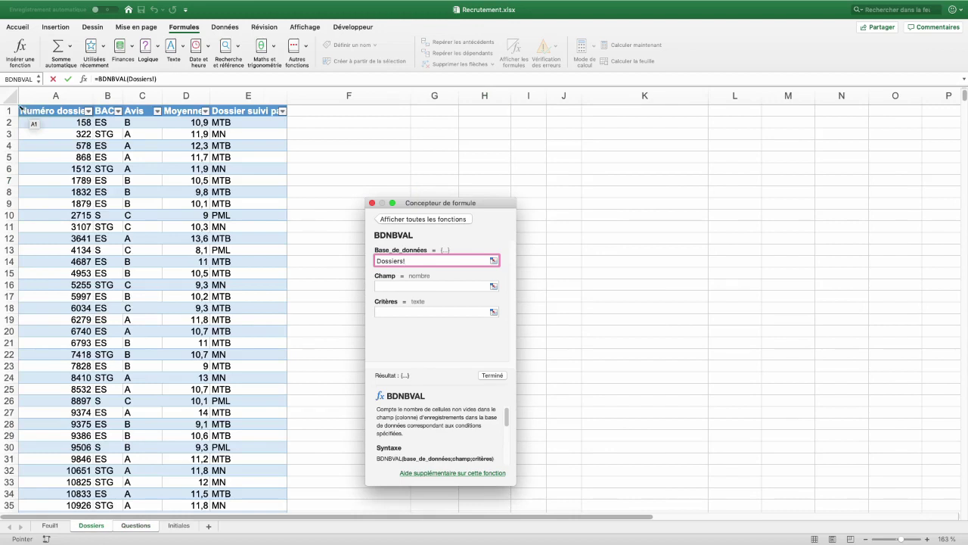
{"action": "left_click", "coordinate": [21, 110]}
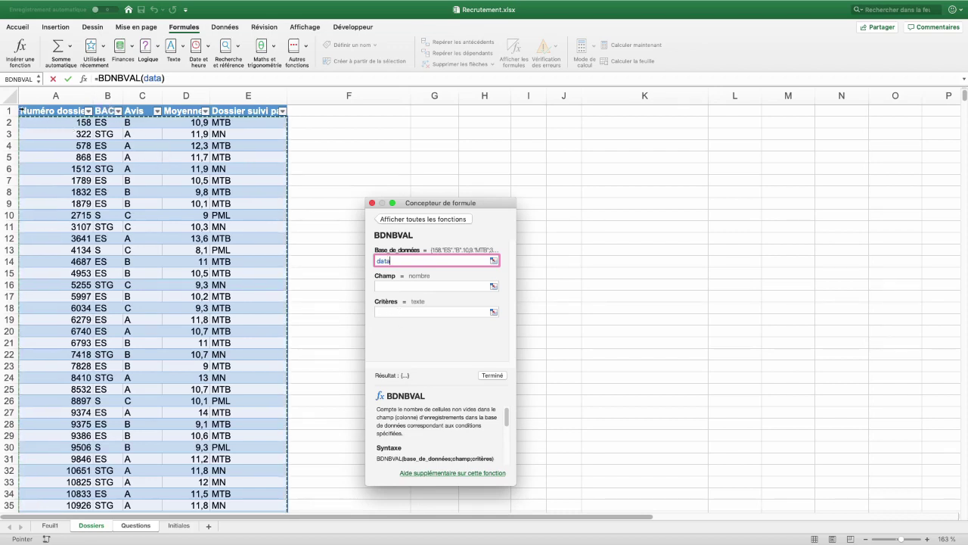
{"action": "left_click", "coordinate": [20, 108]}
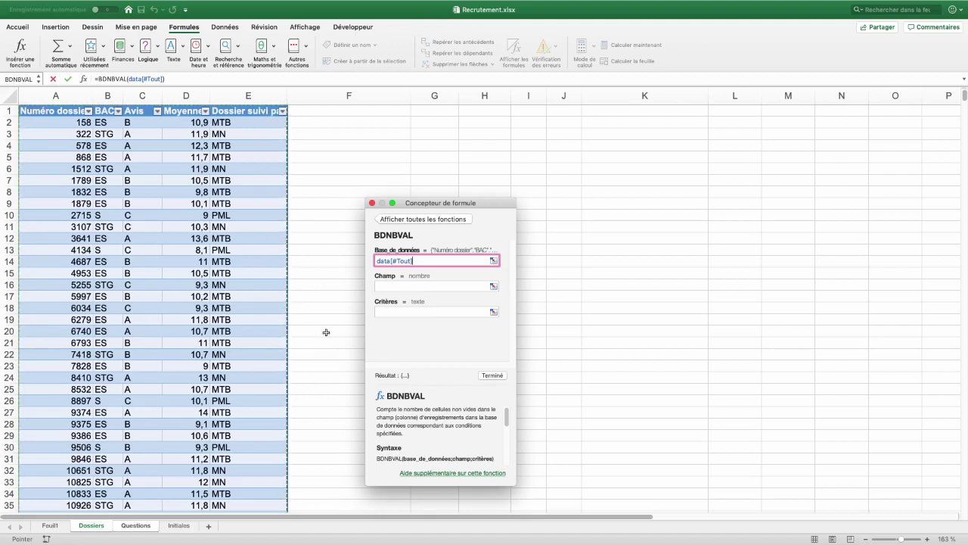
{"action": "left_click", "coordinate": [386, 313]}
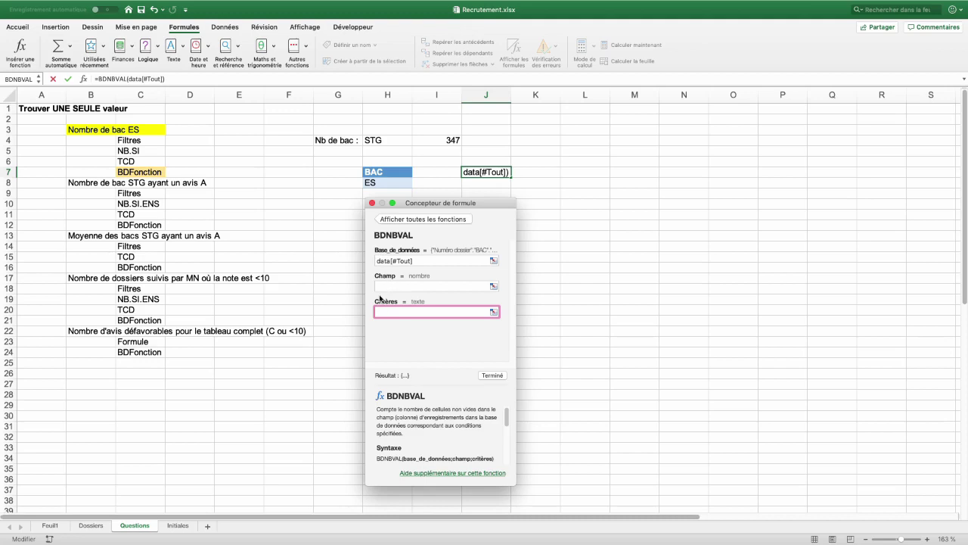
{"action": "left_click_drag", "start_coordinate": [387, 172], "coordinate": [387, 184]}
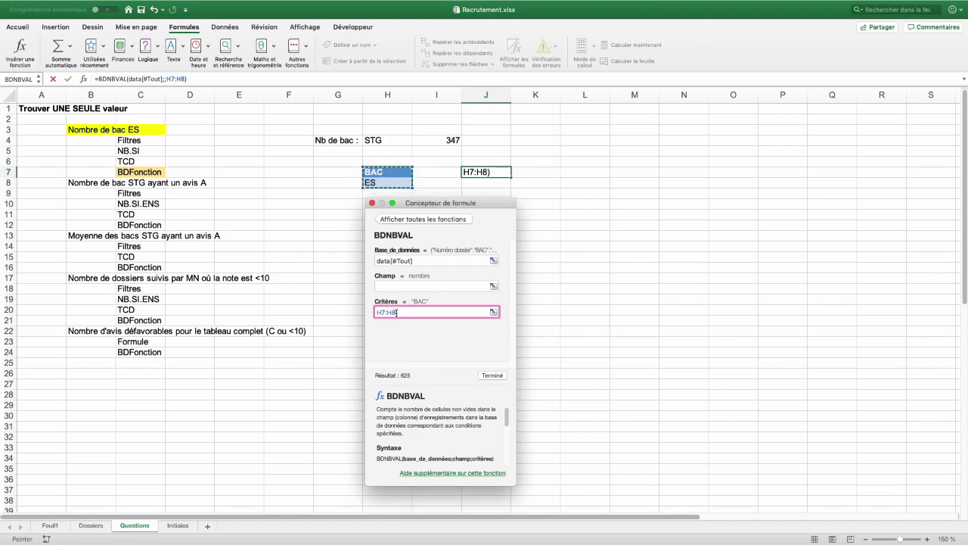
{"action": "left_click", "coordinate": [390, 285]}
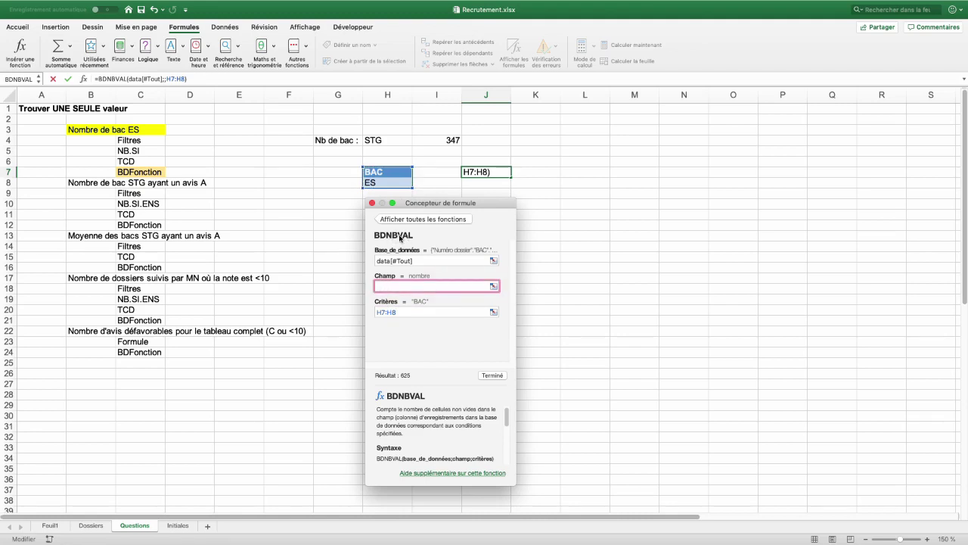
{"action": "left_click", "coordinate": [92, 526]}
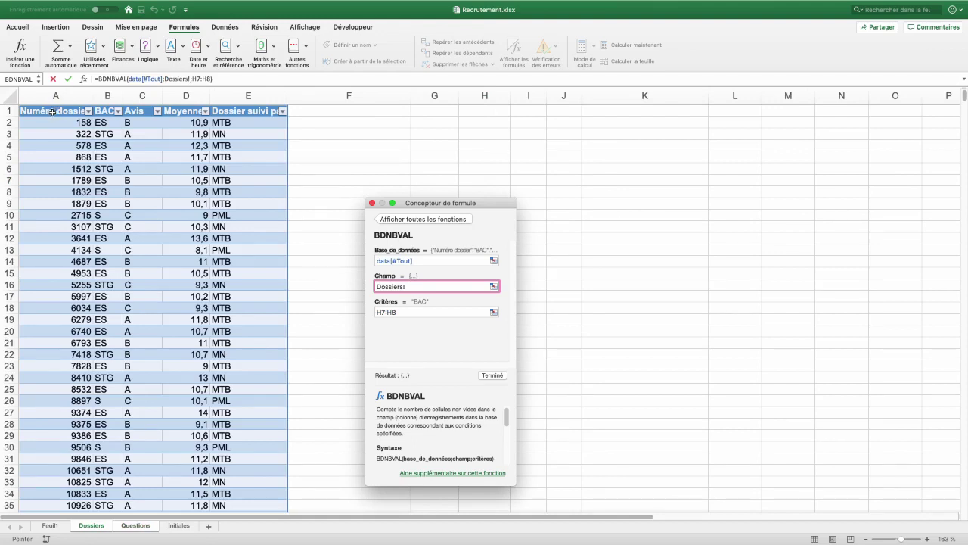
{"action": "left_click", "coordinate": [53, 111]}
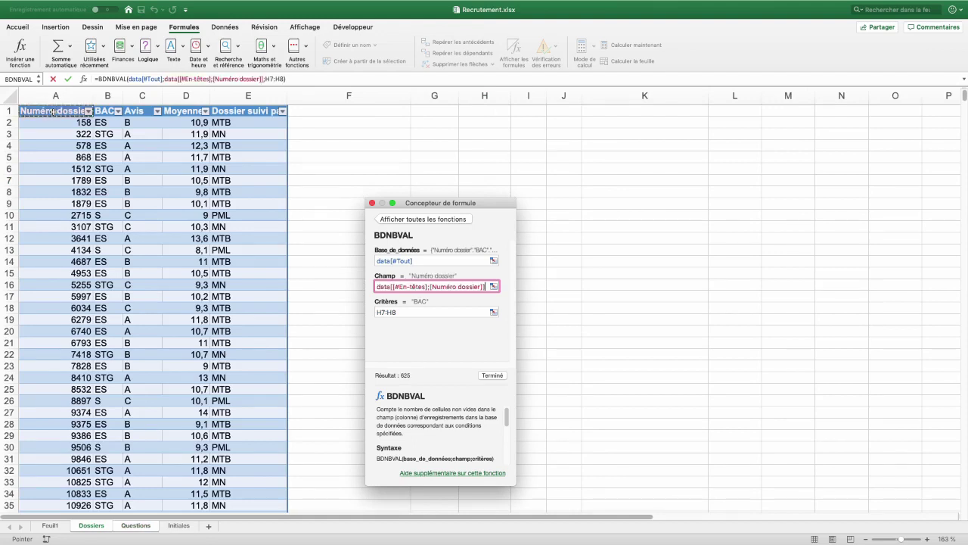
{"action": "key", "text": "Return"}
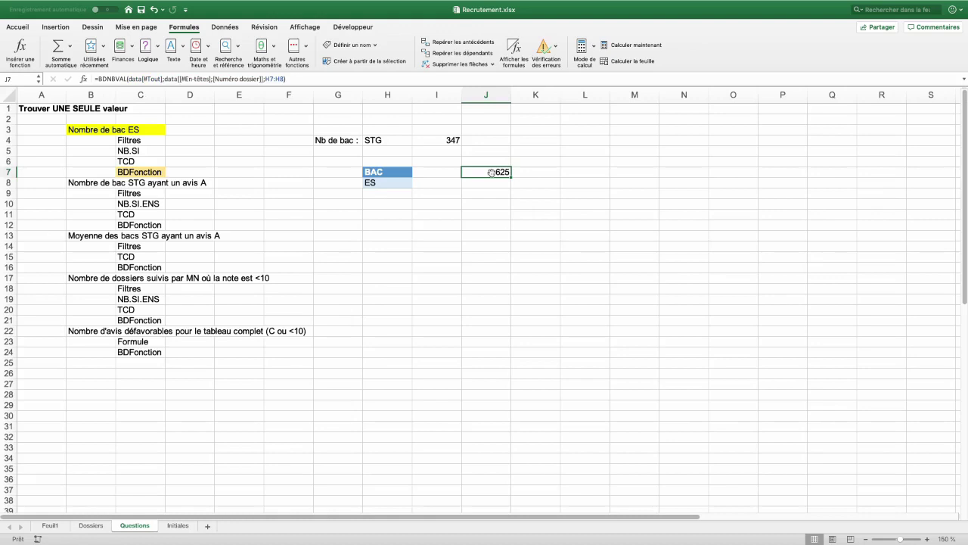
- Replace J7's table references with Dossiers!A:E and Dossiers!A1, then recheck the formula
{"action": "scroll", "coordinate": [492, 173], "scroll_direction": "up", "scroll_amount": 5}
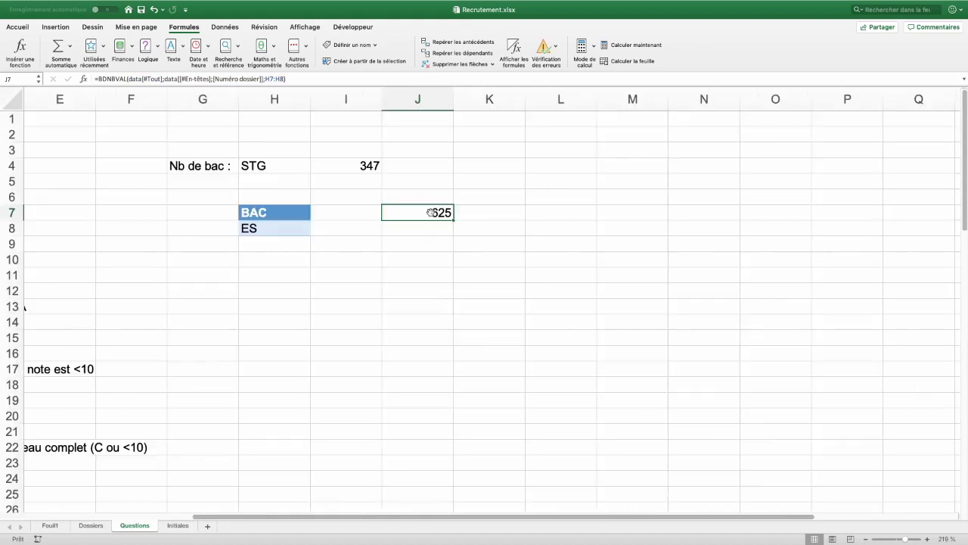
{"action": "double_click", "coordinate": [431, 213]}
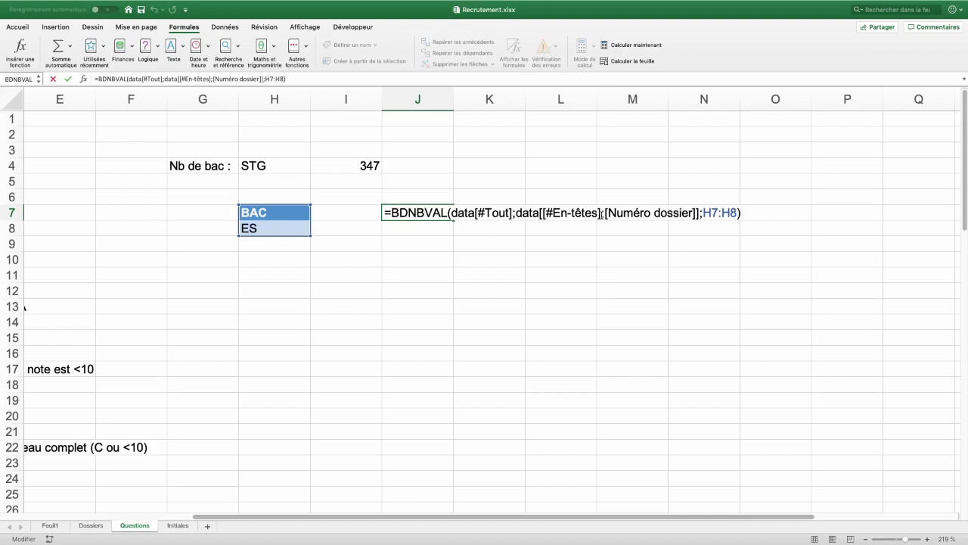
{"action": "left_click_drag", "start_coordinate": [602, 214], "coordinate": [451, 214]}
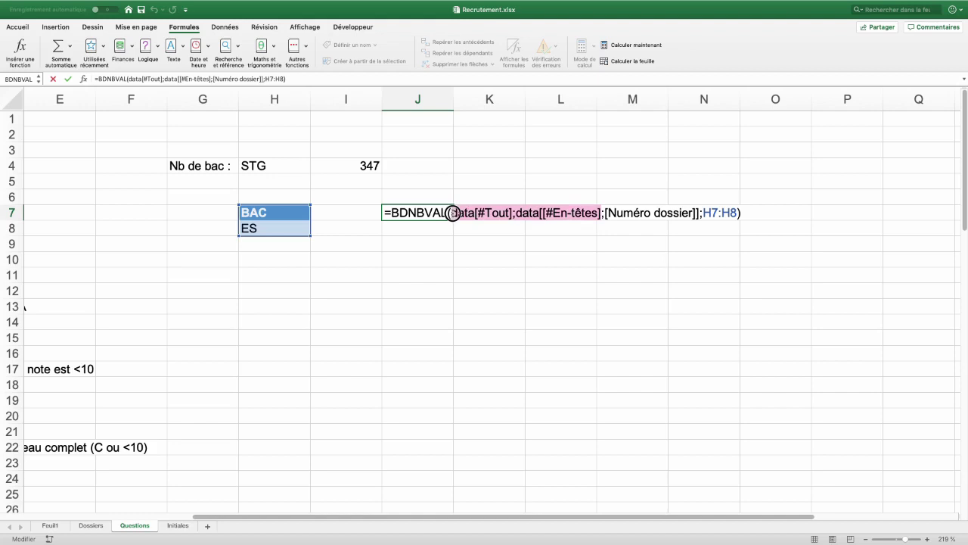
{"action": "key", "text": "BackSpace"}
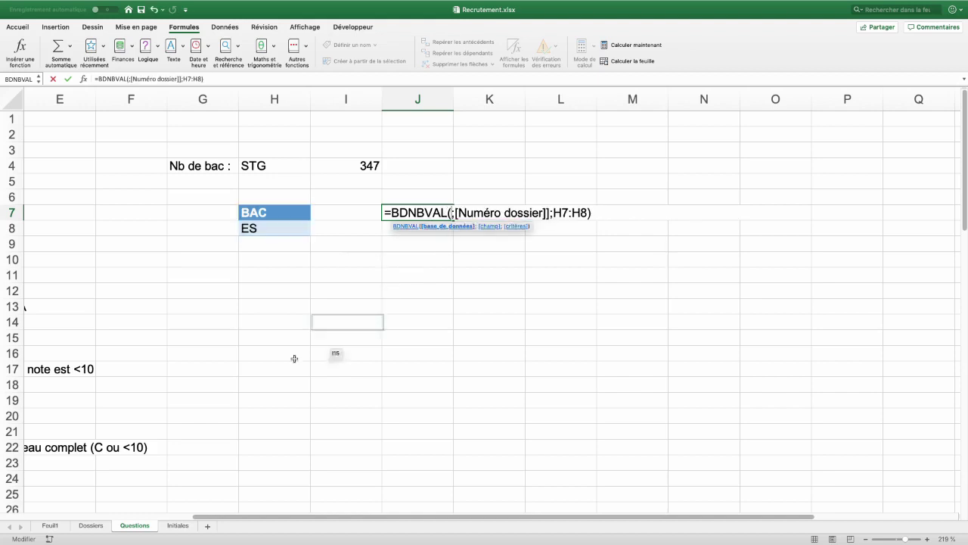
{"action": "left_click", "coordinate": [100, 528]}
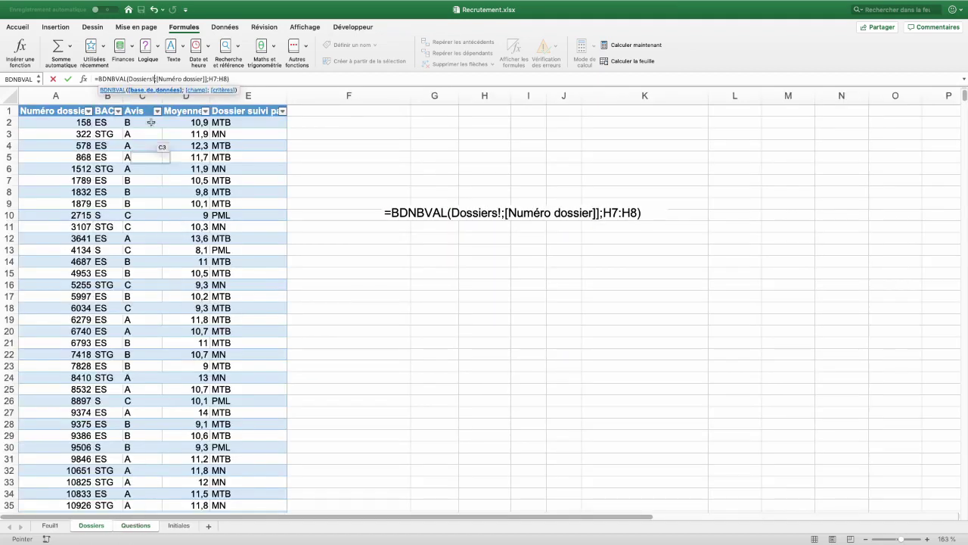
{"action": "left_click_drag", "start_coordinate": [62, 92], "coordinate": [250, 94]}
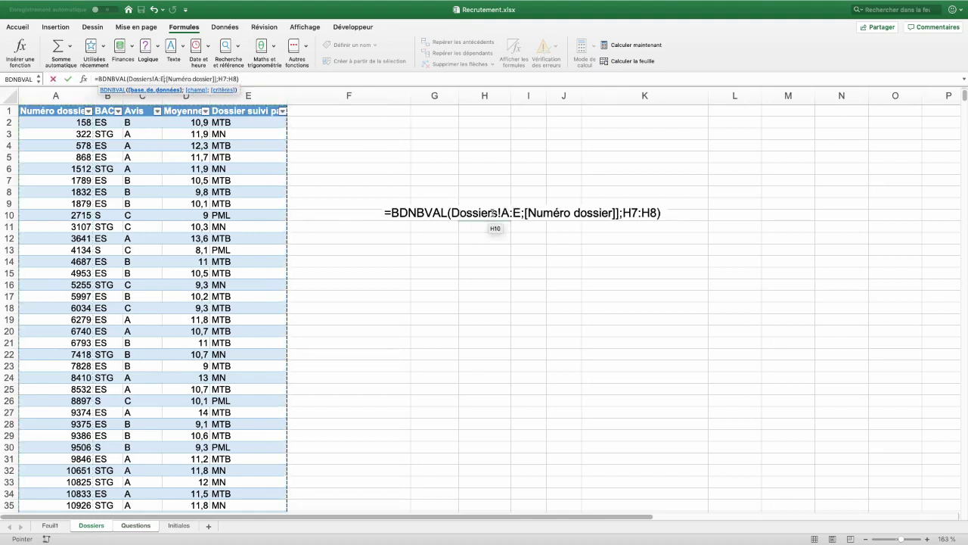
{"action": "left_click_drag", "start_coordinate": [525, 212], "coordinate": [617, 213]}
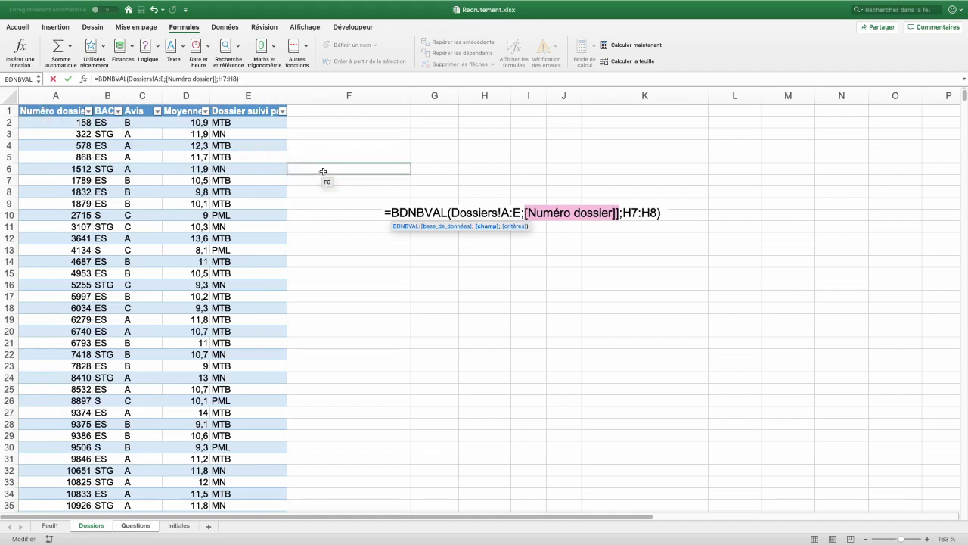
{"action": "type", "text": "Dossier"}
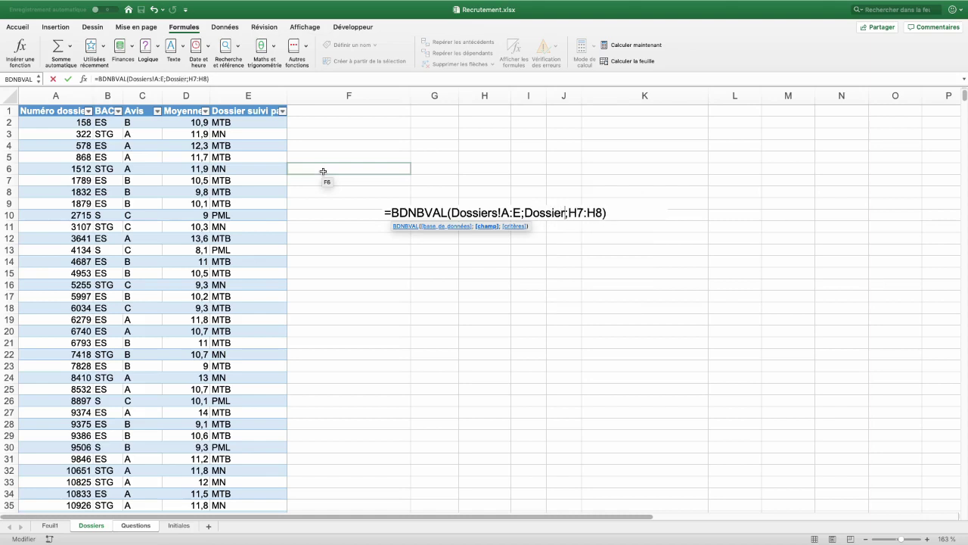
{"action": "type", "text": "!A"}
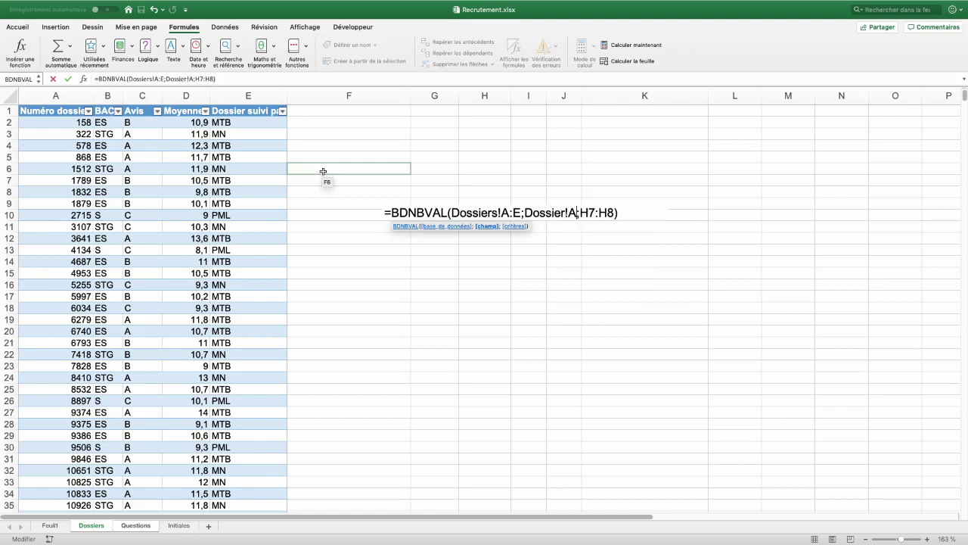
{"action": "type", "text": "1"}
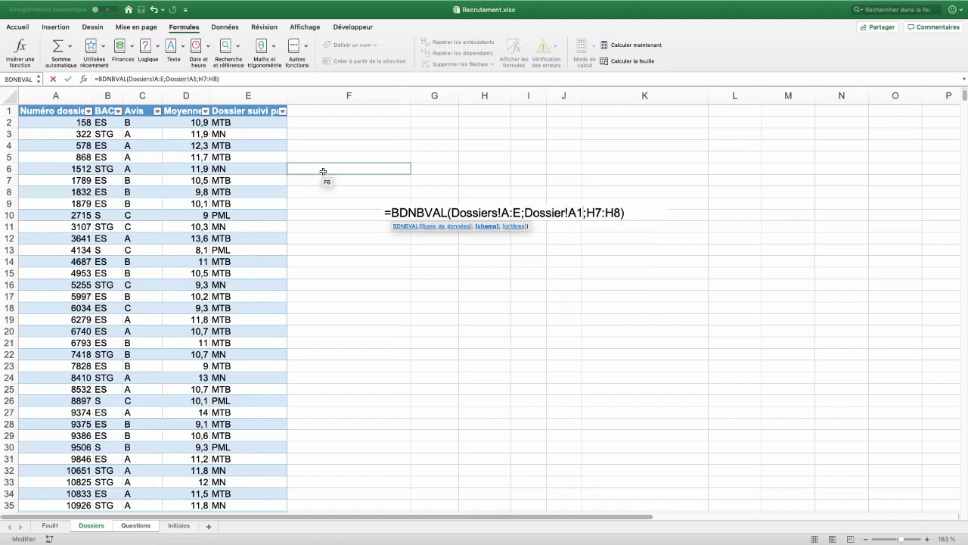
{"action": "key", "text": "Return"}
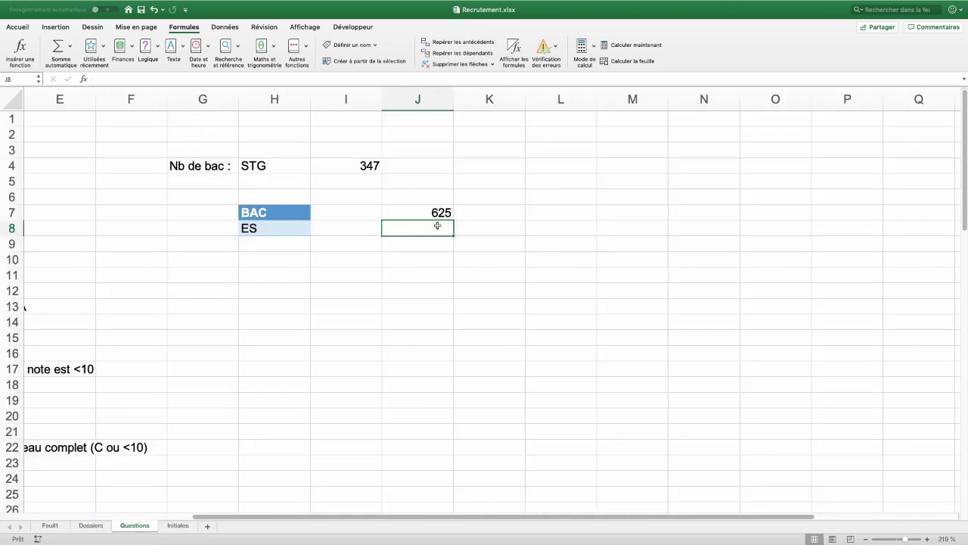
{"action": "double_click", "coordinate": [439, 215]}
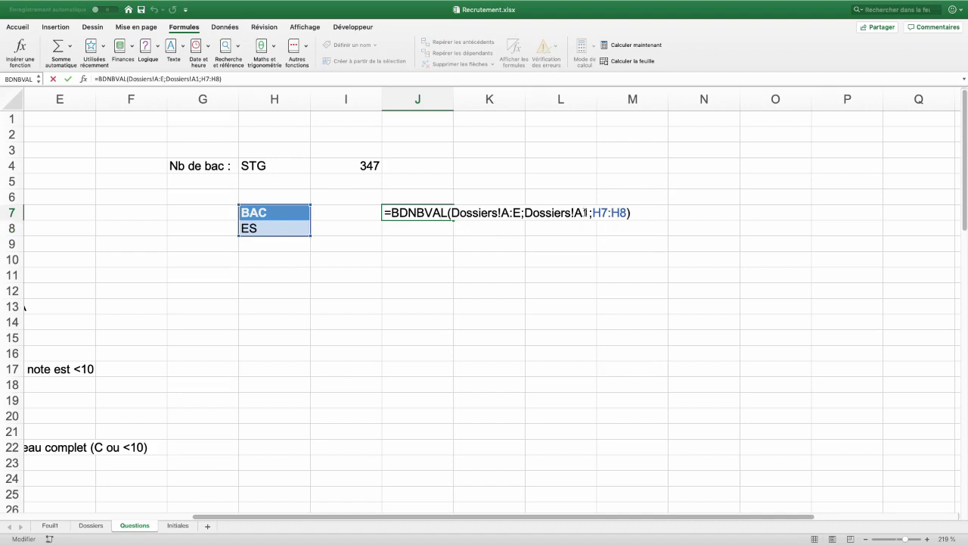
{"action": "left_click_drag", "start_coordinate": [522, 212], "coordinate": [462, 213]}
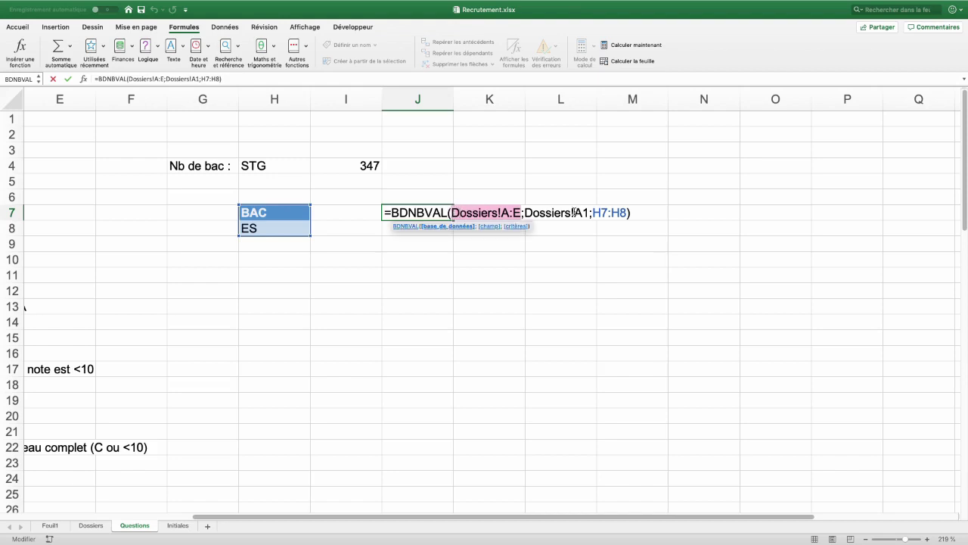
{"action": "left_click_drag", "start_coordinate": [590, 213], "coordinate": [546, 213]}
{"action": "key", "text": "Return"}
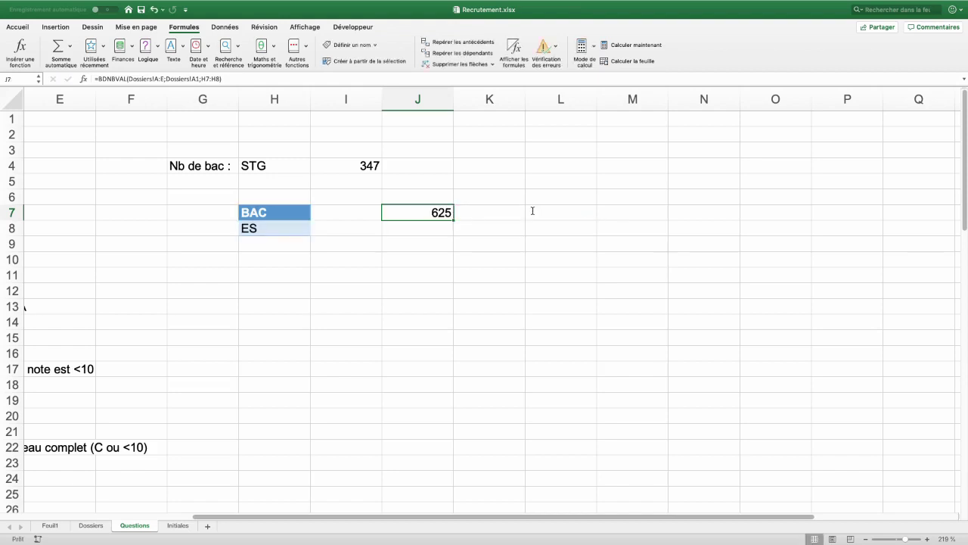
- Change the H8 criterion to STG so J7 counts 347
{"action": "left_click", "coordinate": [277, 227]}
{"action": "type", "text": "STG"}
{"action": "key", "text": "Return"}
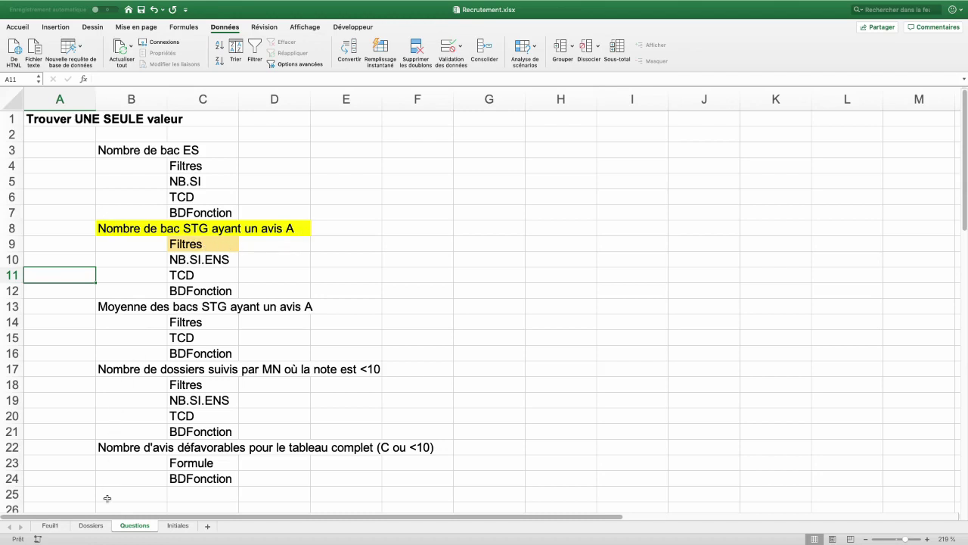
- On Dossiers, filter BAC to STG and Avis to A to find 136 rows, then clear filters
{"action": "left_click", "coordinate": [90, 525]}
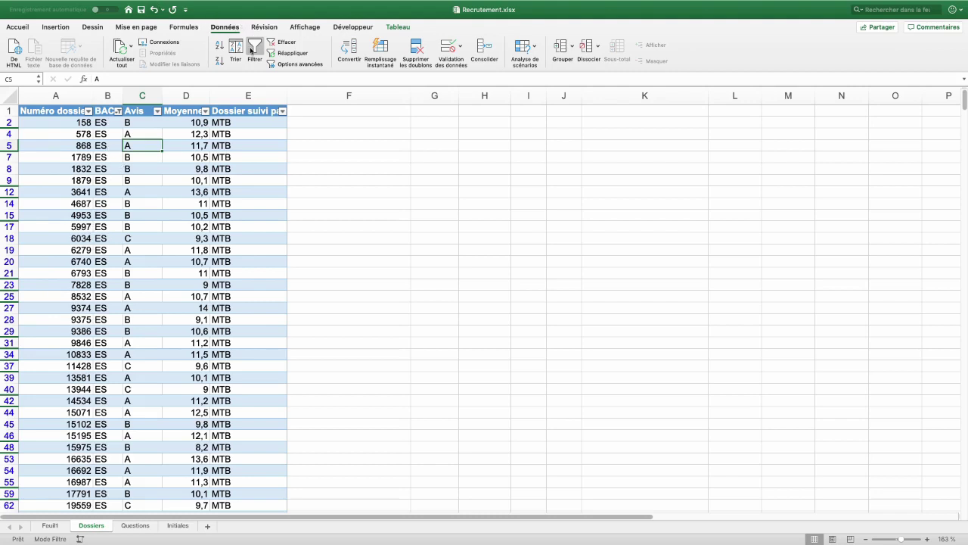
{"action": "left_click", "coordinate": [286, 43]}
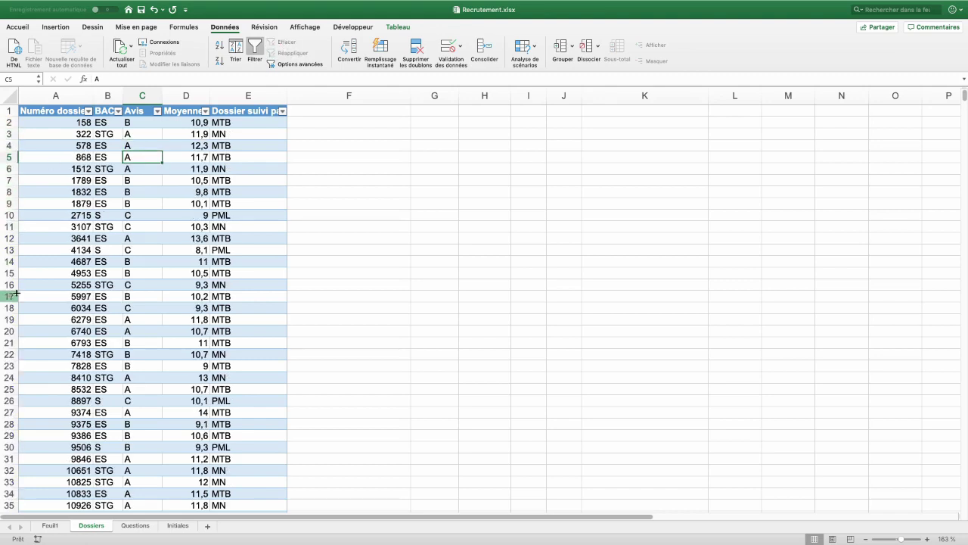
{"action": "left_click", "coordinate": [118, 112]}
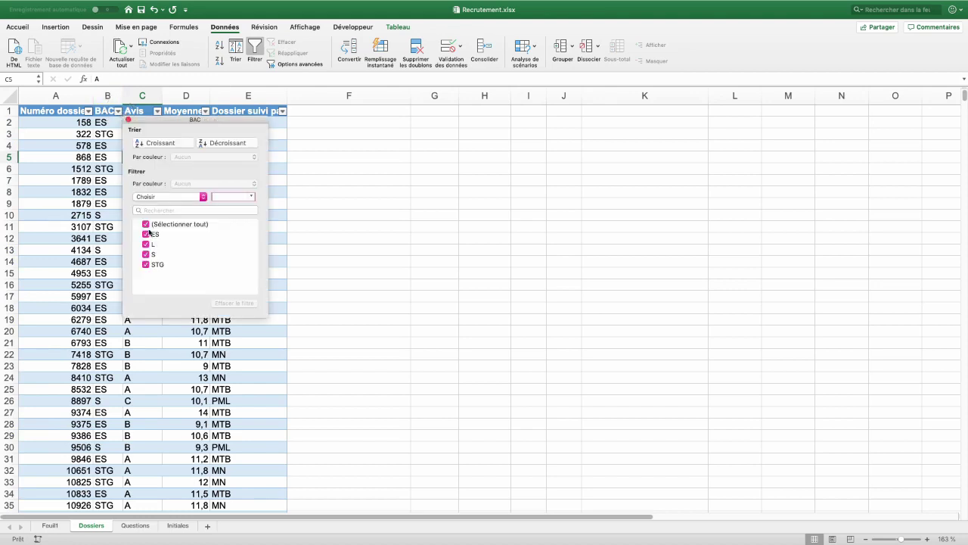
{"action": "left_click", "coordinate": [146, 224]}
{"action": "left_click", "coordinate": [146, 264]}
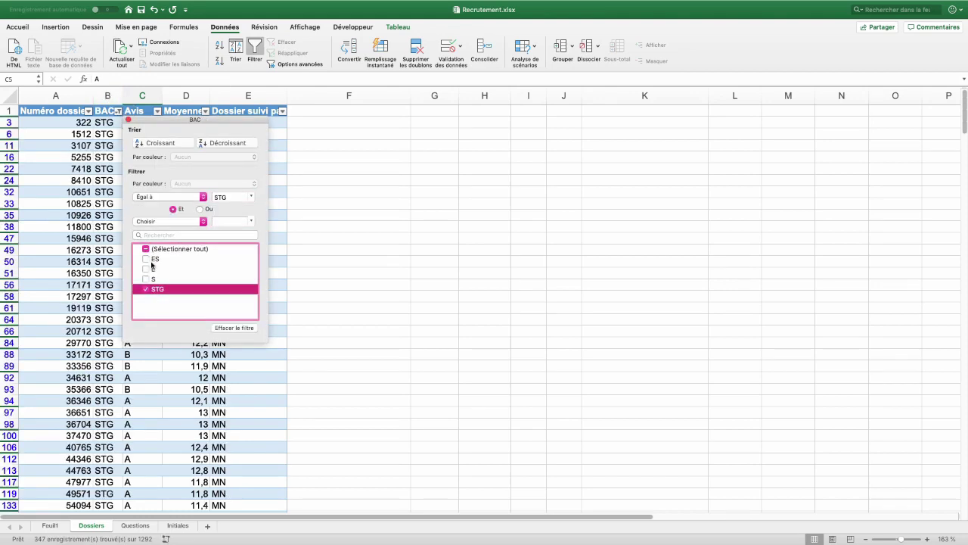
{"action": "left_click", "coordinate": [127, 120]}
{"action": "left_click", "coordinate": [159, 111]}
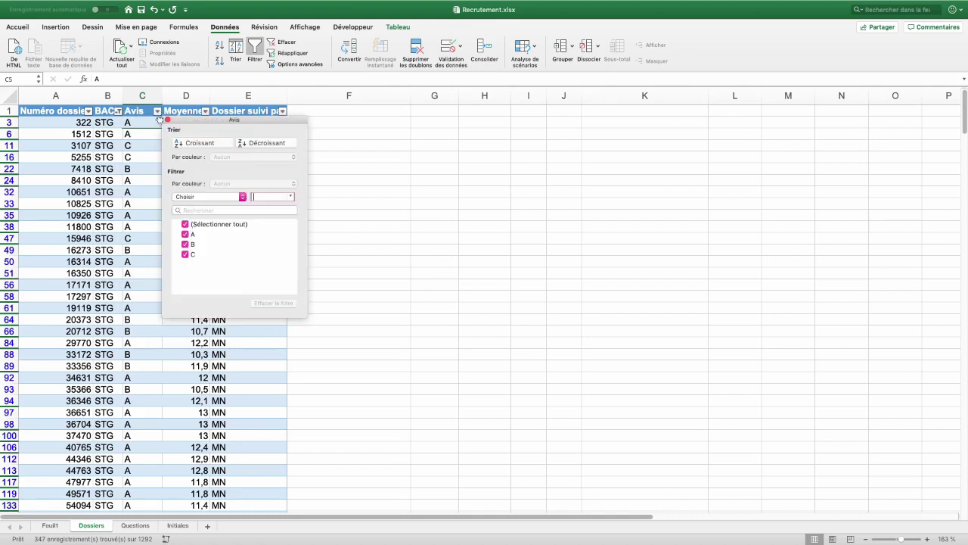
{"action": "left_click", "coordinate": [184, 224]}
{"action": "left_click", "coordinate": [186, 234]}
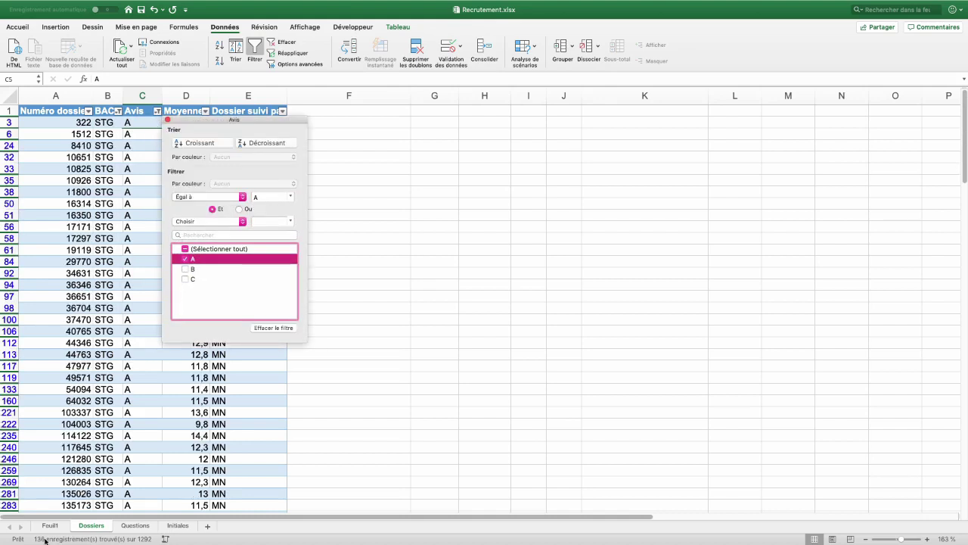
{"action": "left_click", "coordinate": [168, 119]}
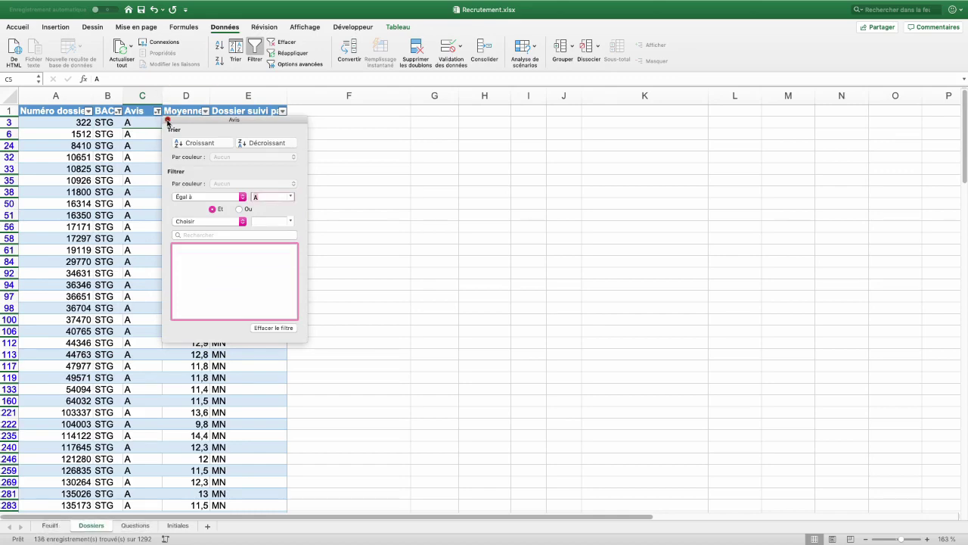
{"action": "left_click", "coordinate": [282, 43]}
- Enter 136 in Questions cell E9 beside Filtres
{"action": "key", "text": "ctrl+Page_Down"}
{"action": "left_click", "coordinate": [338, 244]}
{"action": "type", "text": "136"}
{"action": "key", "text": "Return"}
{"action": "left_click", "coordinate": [65, 286]}
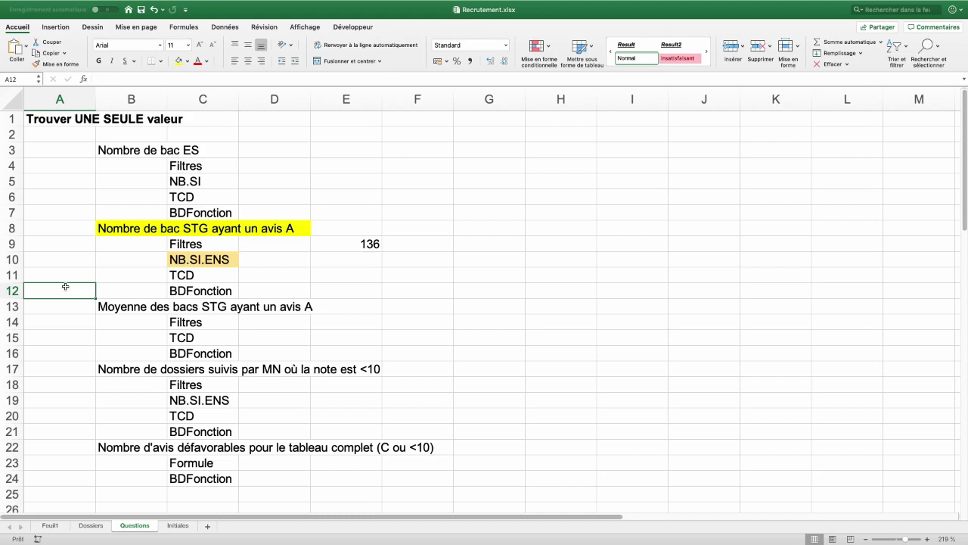
{"action": "left_click", "coordinate": [202, 181]}
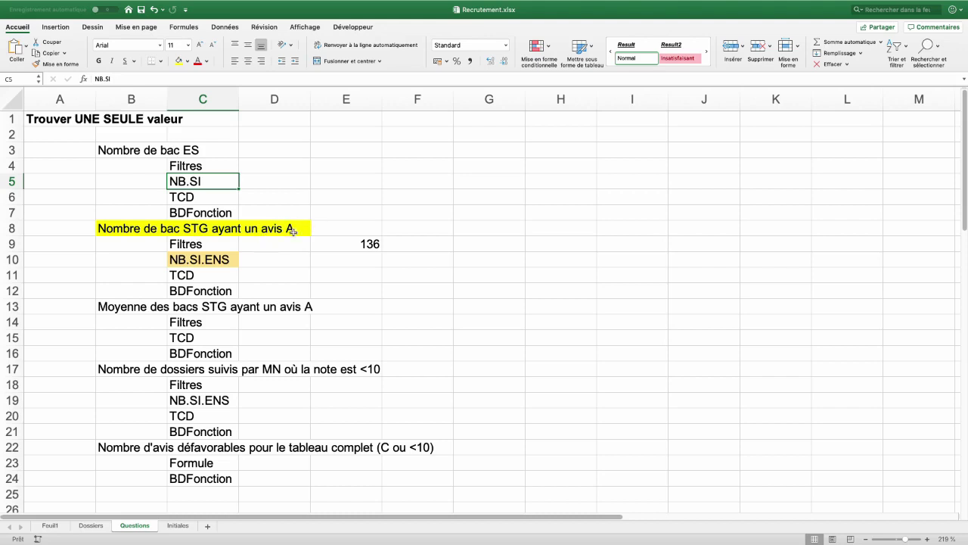
{"action": "left_click", "coordinate": [182, 261]}
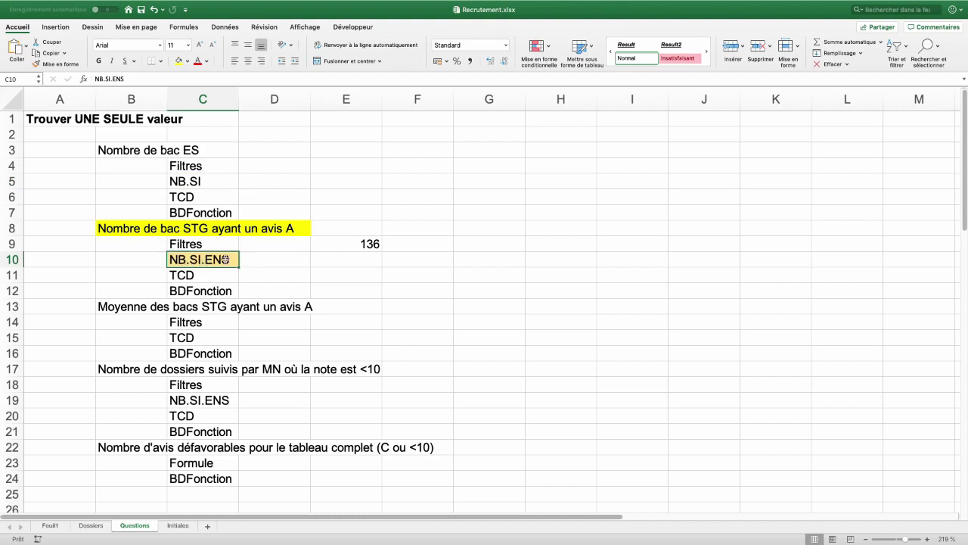
{"action": "left_click", "coordinate": [335, 258]}
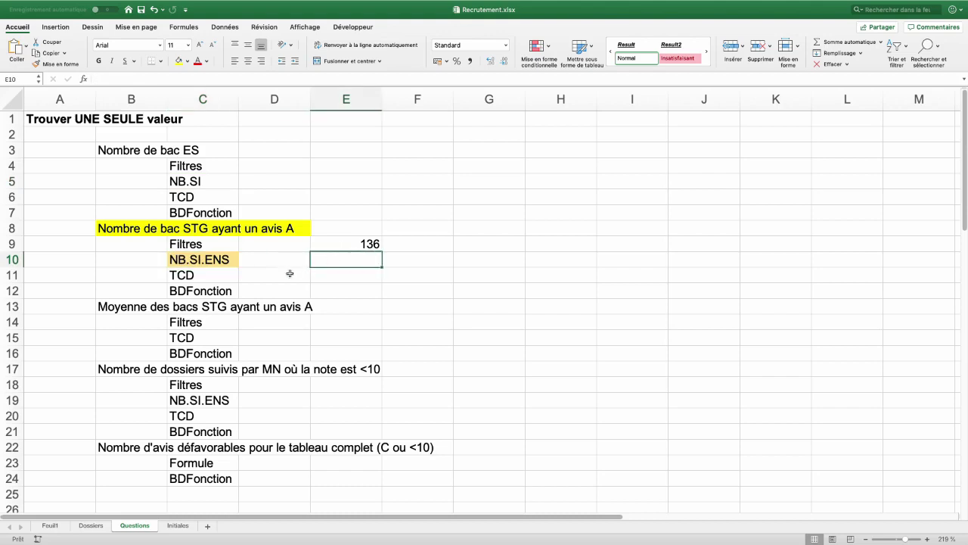
{"action": "left_click", "coordinate": [197, 28]}
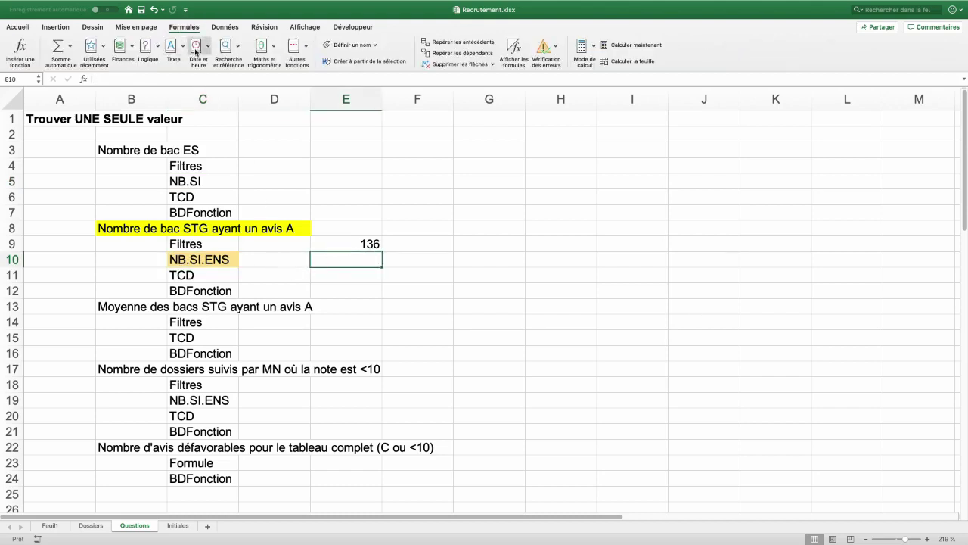
- Insert NB.SI.ENS in E10 with data[BAC] as first range and "STG" as its criterion
{"action": "left_click", "coordinate": [304, 49]}
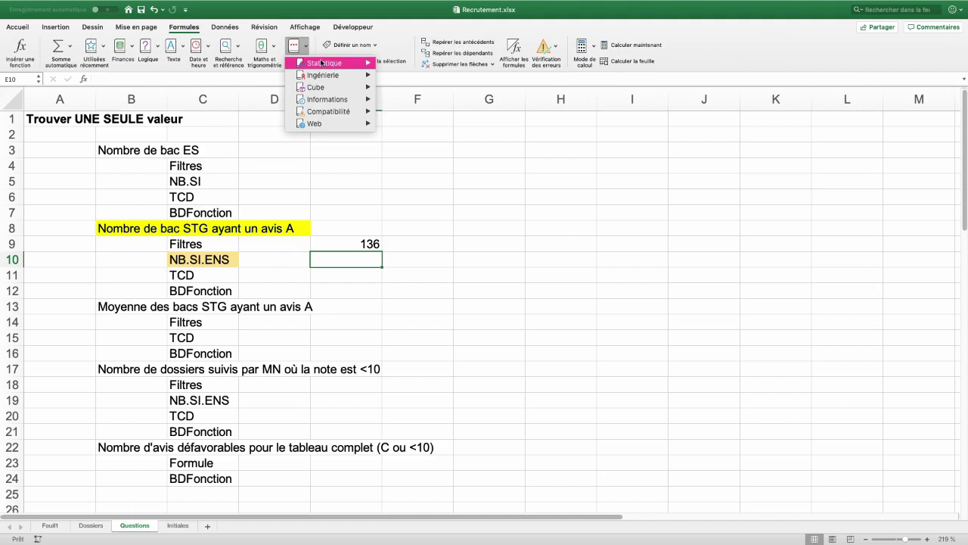
{"action": "mouse_move", "coordinate": [330, 63]}
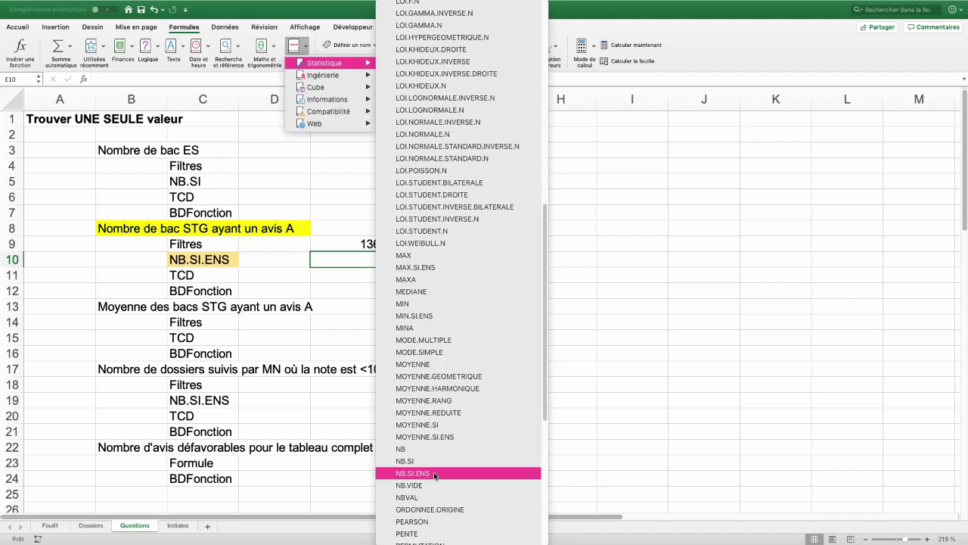
{"action": "left_click", "coordinate": [435, 474]}
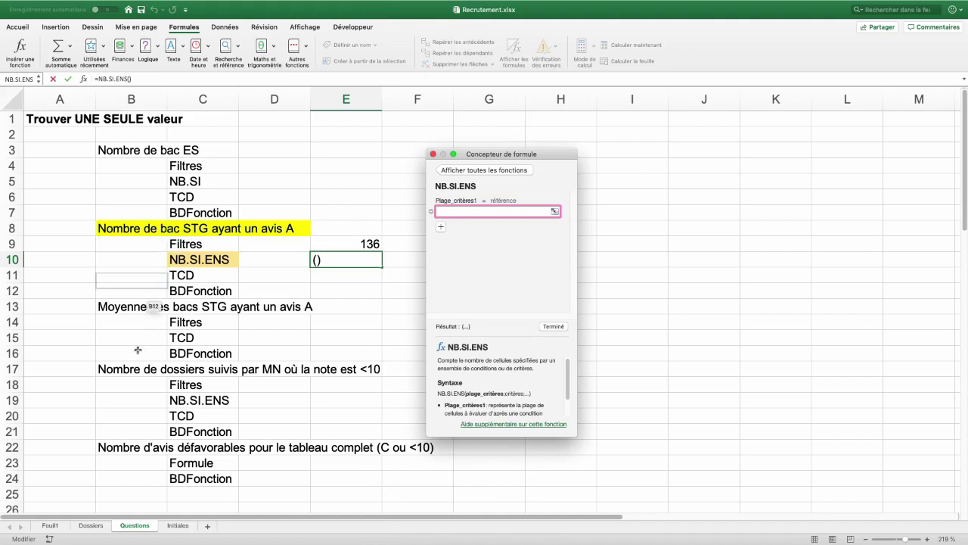
{"action": "left_click", "coordinate": [92, 525]}
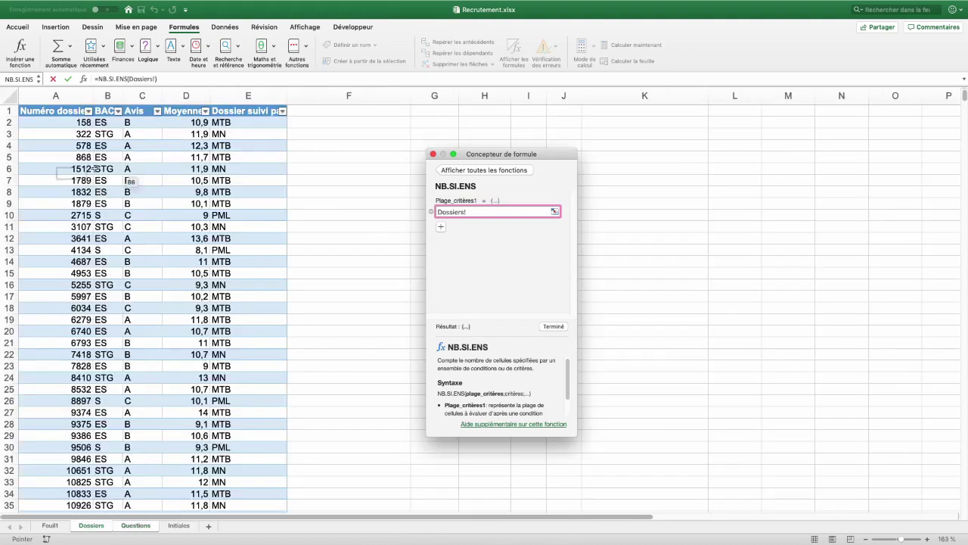
{"action": "left_click", "coordinate": [109, 106]}
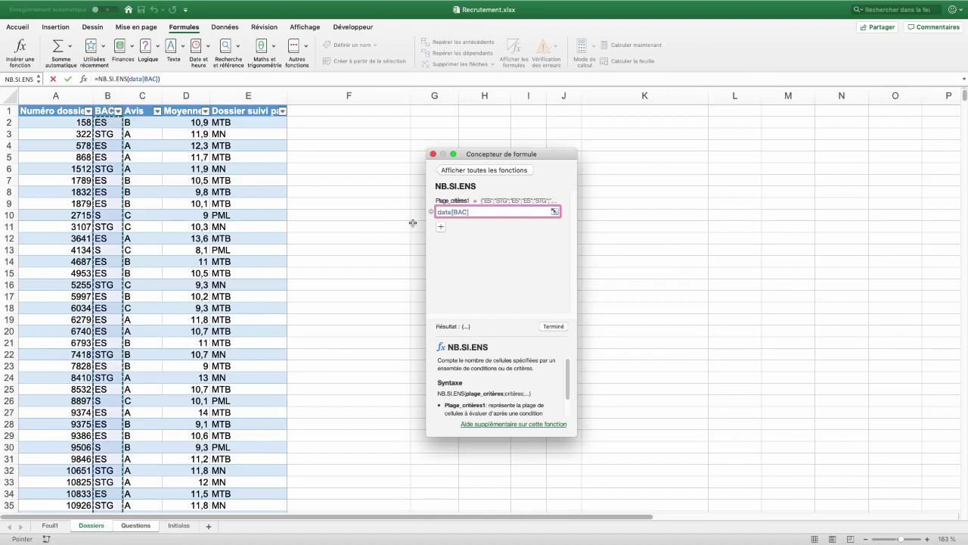
{"action": "left_click", "coordinate": [442, 226]}
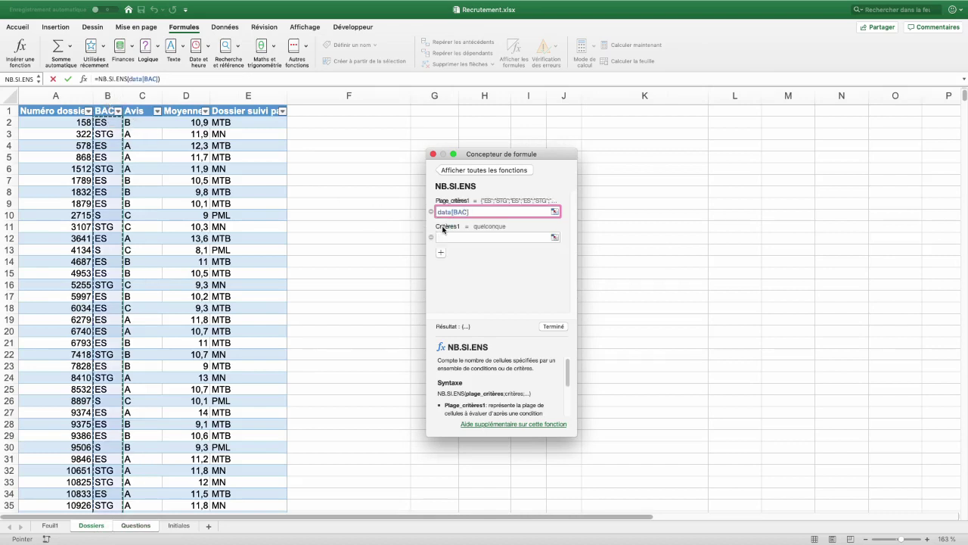
{"action": "left_click", "coordinate": [457, 237]}
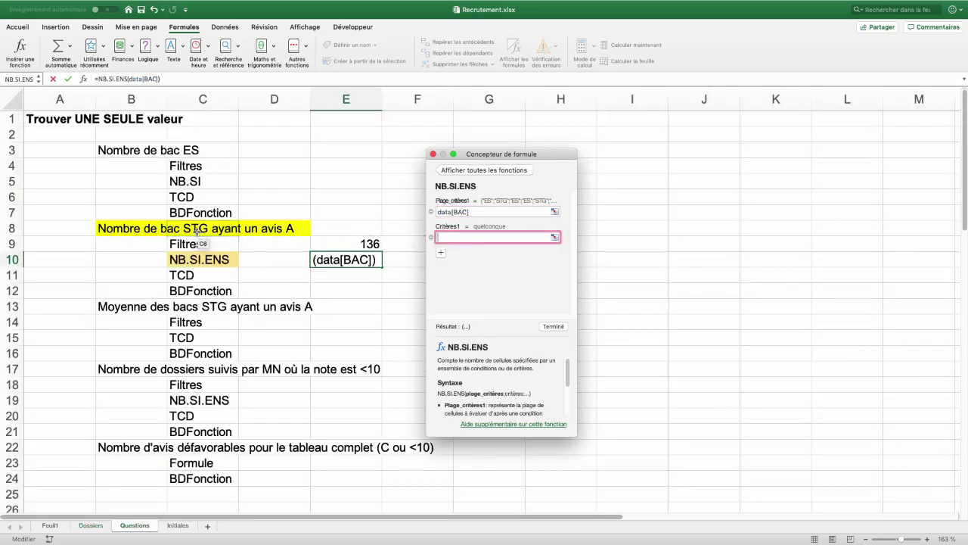
{"action": "type", "text": "\"SR"}
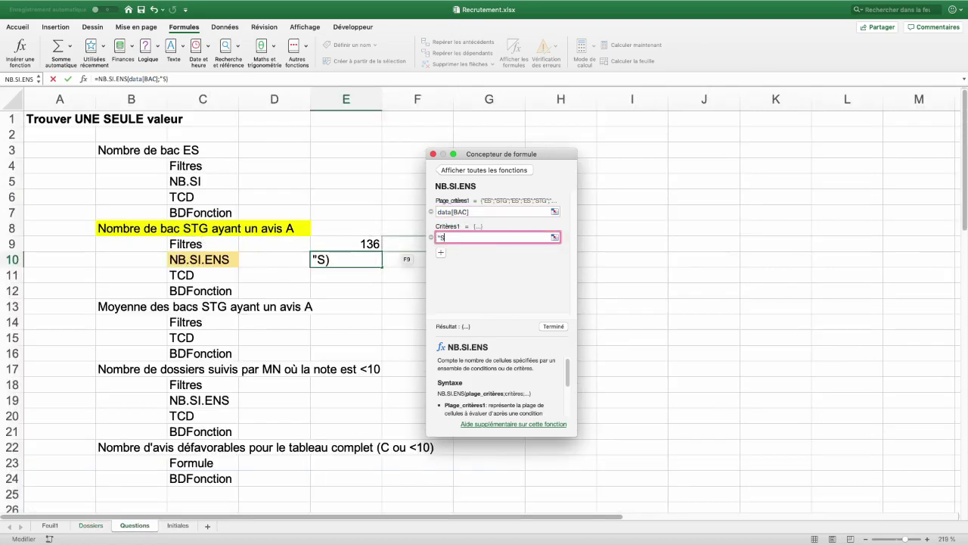
{"action": "key", "text": "BackSpace"}
{"action": "type", "text": "TG\""}
- Add data[Avis] with criterion "A" as the second pair, so E10 returns 136
{"action": "left_click", "coordinate": [442, 255]}
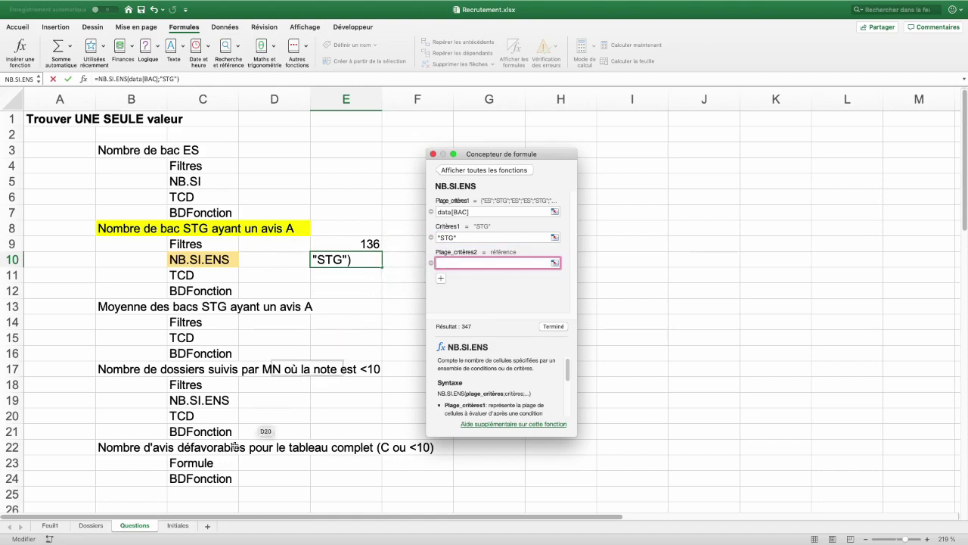
{"action": "left_click", "coordinate": [94, 525]}
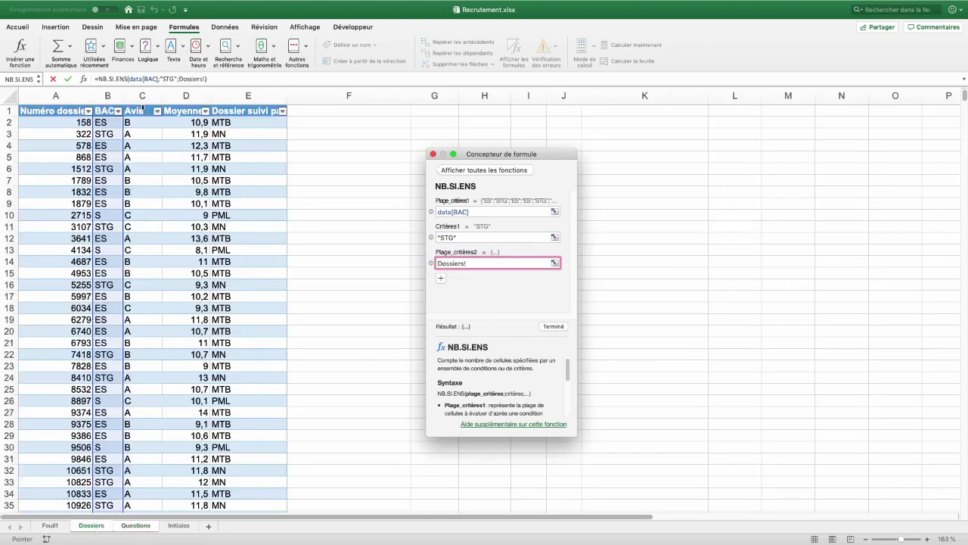
{"action": "left_click", "coordinate": [142, 108]}
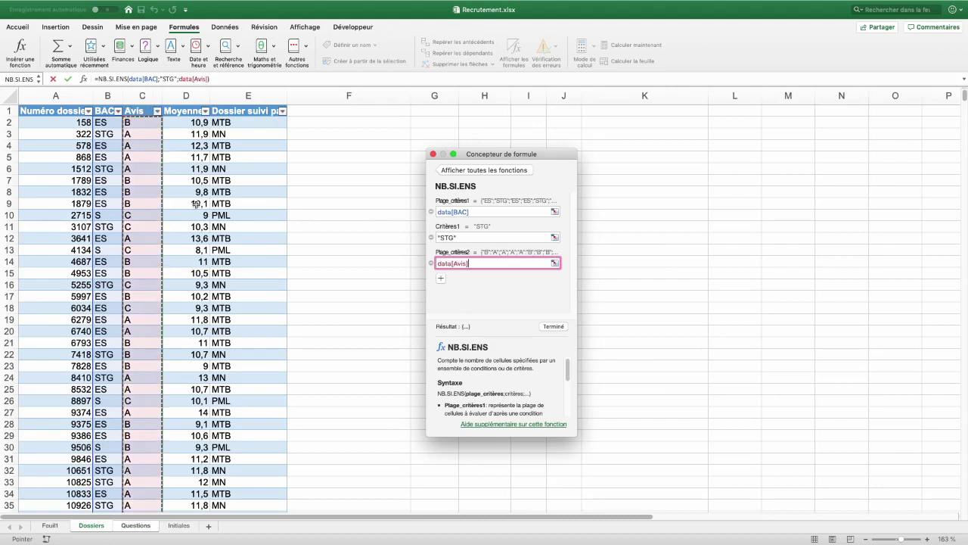
{"action": "left_click", "coordinate": [440, 279]}
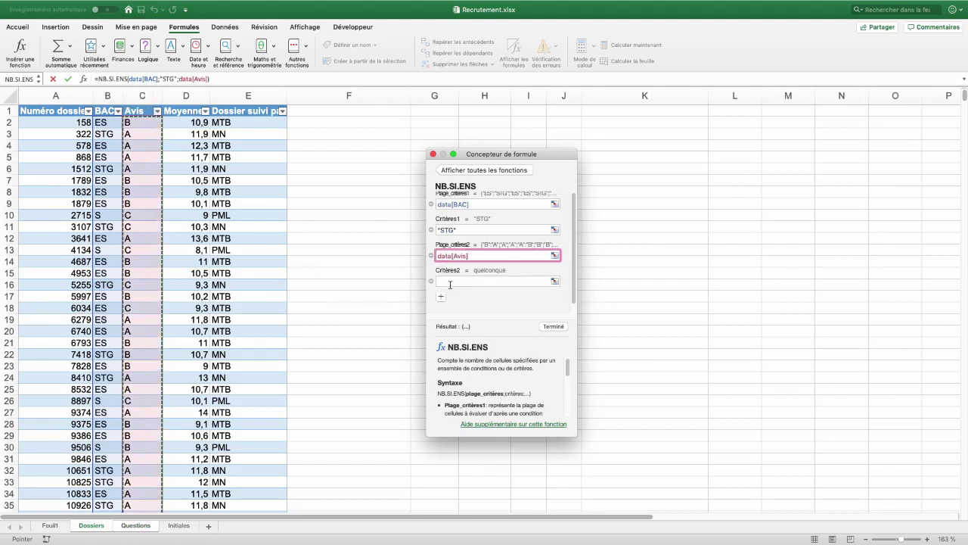
{"action": "left_click", "coordinate": [453, 281]}
{"action": "type", "text": "\"A\""}
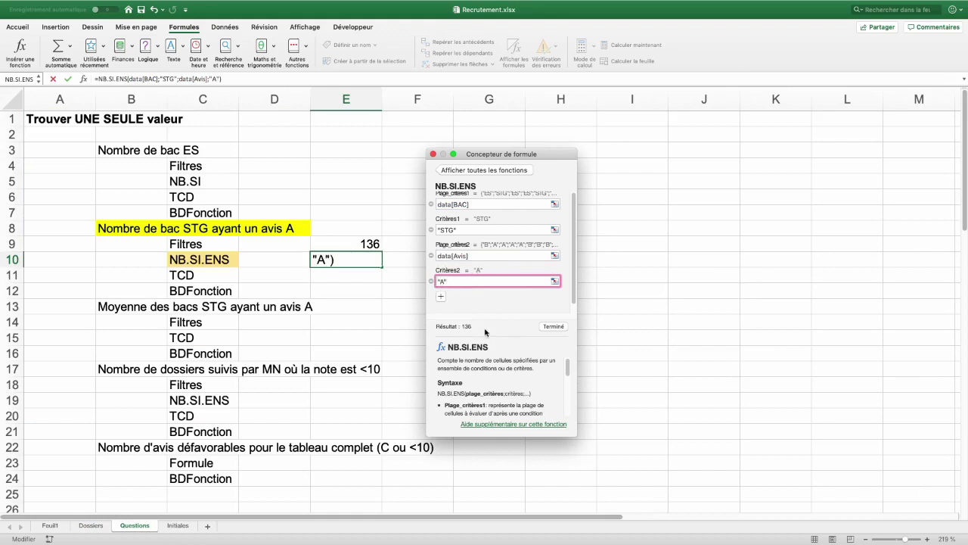
{"action": "left_click", "coordinate": [551, 326]}
{"action": "left_click", "coordinate": [433, 154]}
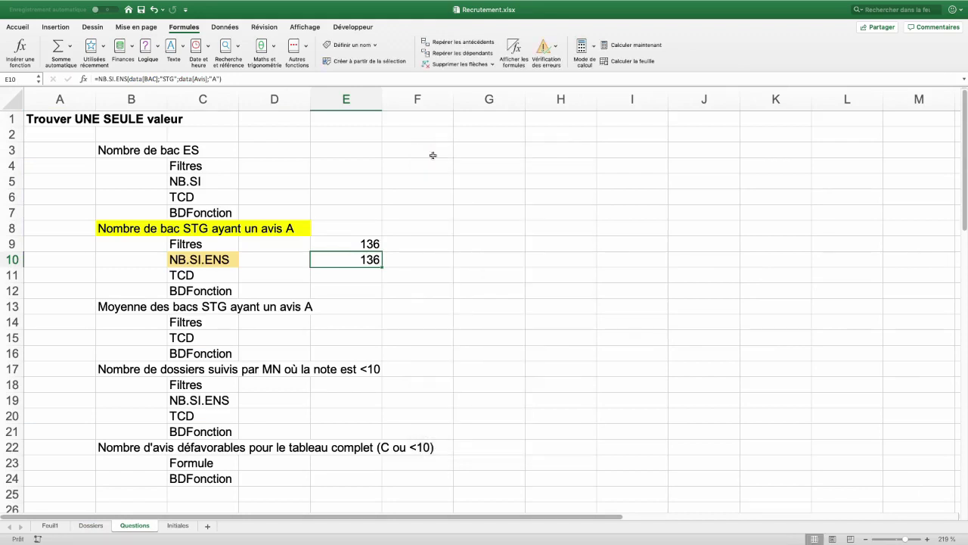
{"action": "double_click", "coordinate": [364, 259]}
{"action": "key", "text": "Escape"}
{"action": "double_click", "coordinate": [364, 260]}
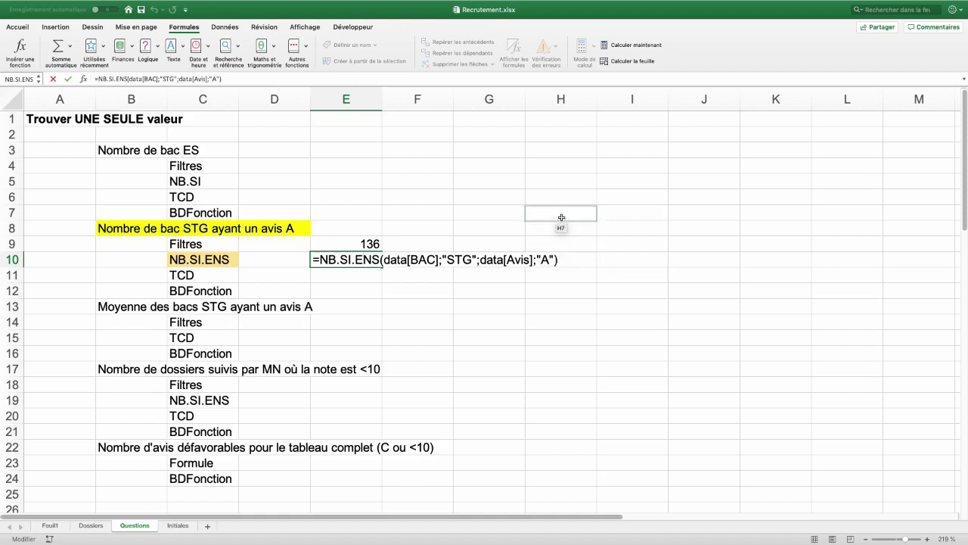
{"action": "left_click", "coordinate": [89, 338]}
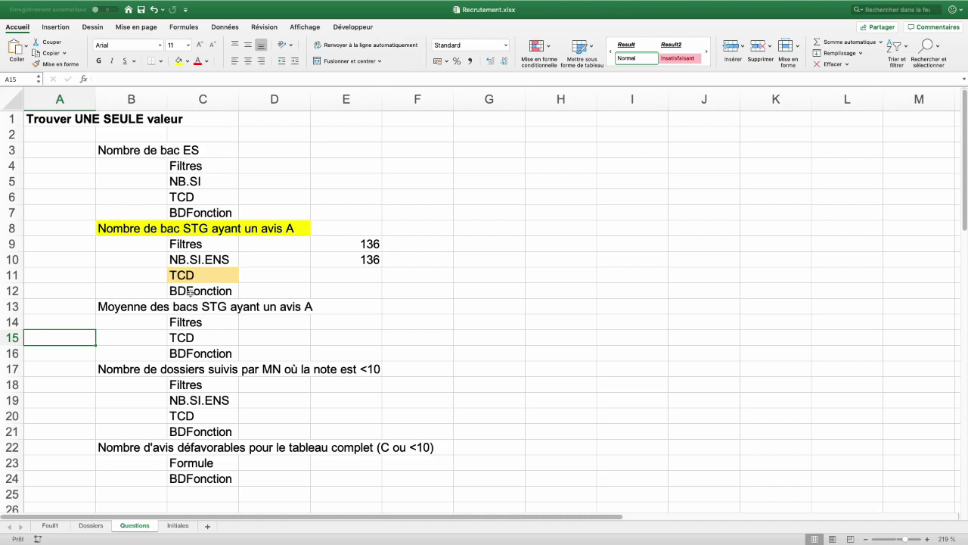
{"action": "left_click", "coordinate": [91, 526]}
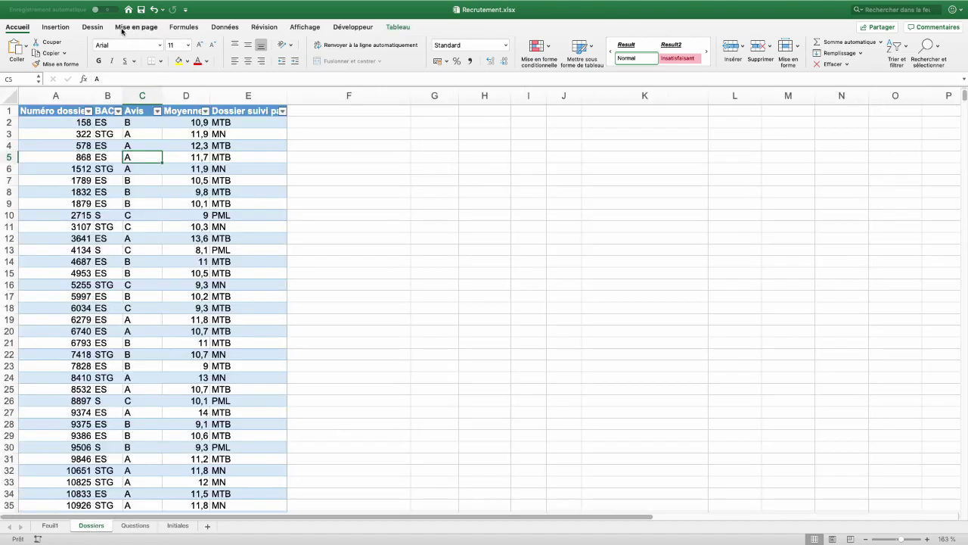
- Insert a pivot table on a new sheet with BAC rows, Avis columns and Numéro dossier values
{"action": "left_click", "coordinate": [56, 29]}
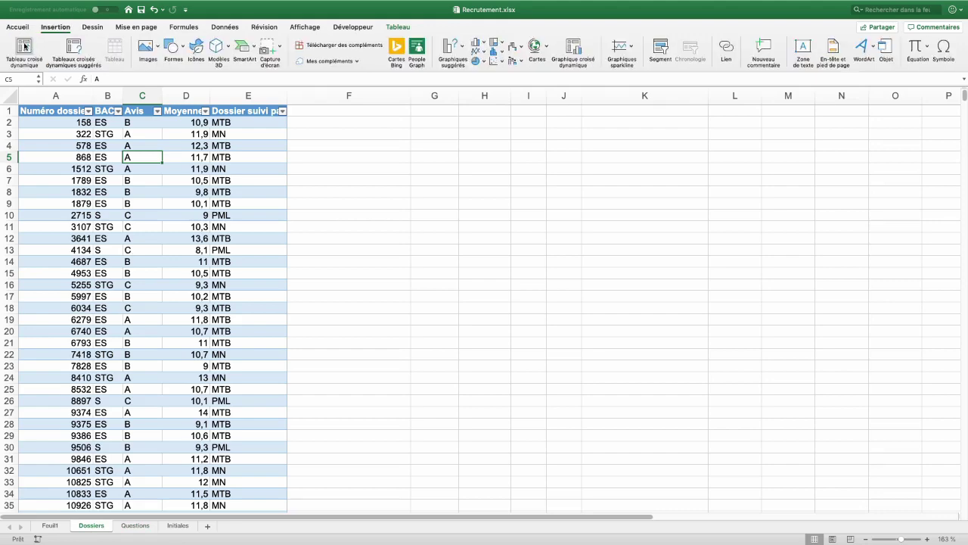
{"action": "left_click", "coordinate": [24, 47]}
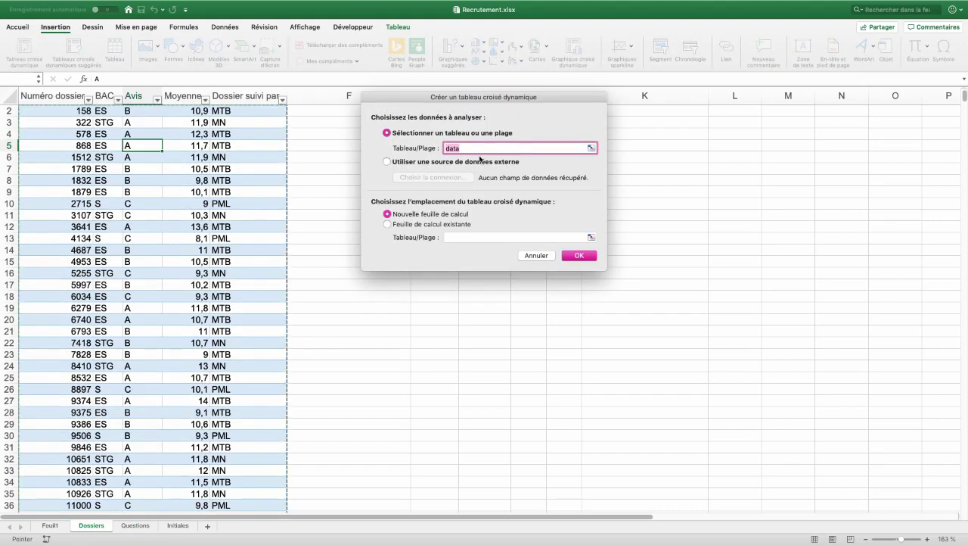
{"action": "left_click", "coordinate": [566, 257]}
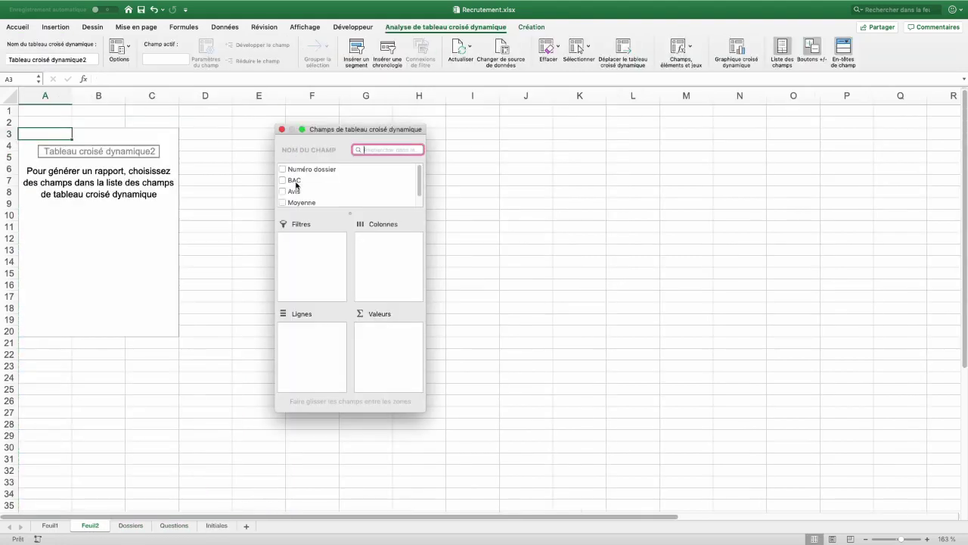
{"action": "left_click_drag", "start_coordinate": [295, 182], "coordinate": [311, 346]}
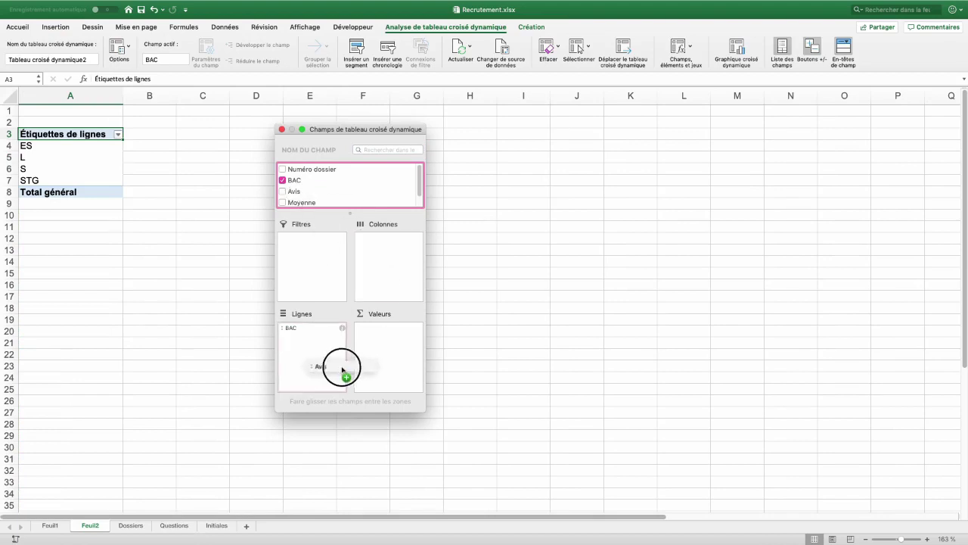
{"action": "mouse_move", "coordinate": [298, 195]}
{"action": "left_mouse_down"}
{"action": "mouse_move", "coordinate": [320, 363]}
{"action": "mouse_move", "coordinate": [401, 261]}
{"action": "left_mouse_up"}
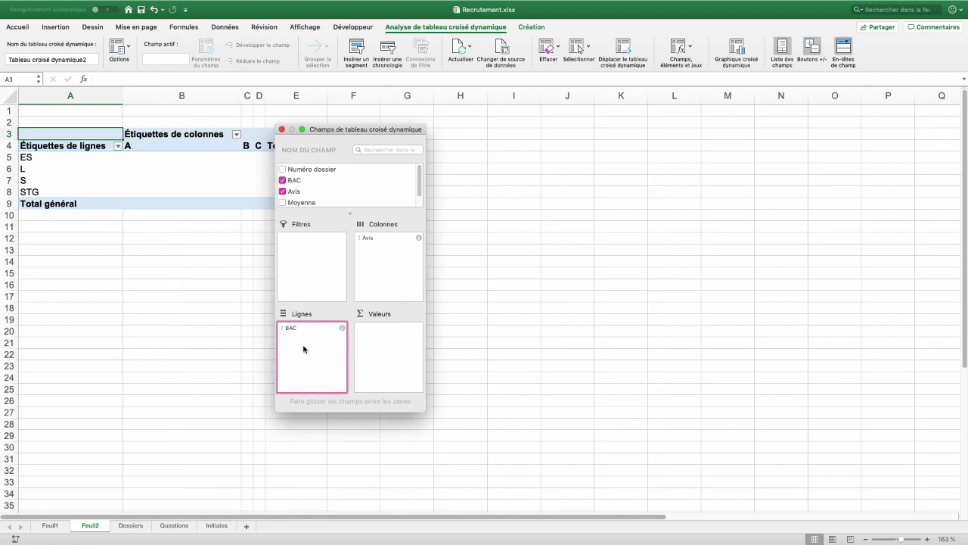
{"action": "left_click_drag", "start_coordinate": [309, 172], "coordinate": [397, 354]}
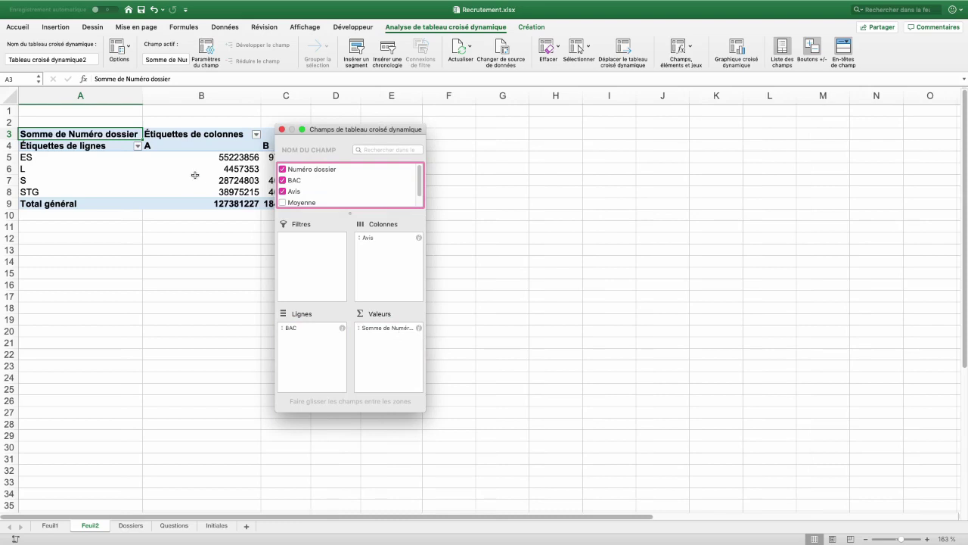
- Change the Numéro dossier value field to a count named Effectifs, showing 136 for STG/A
{"action": "left_click", "coordinate": [383, 329]}
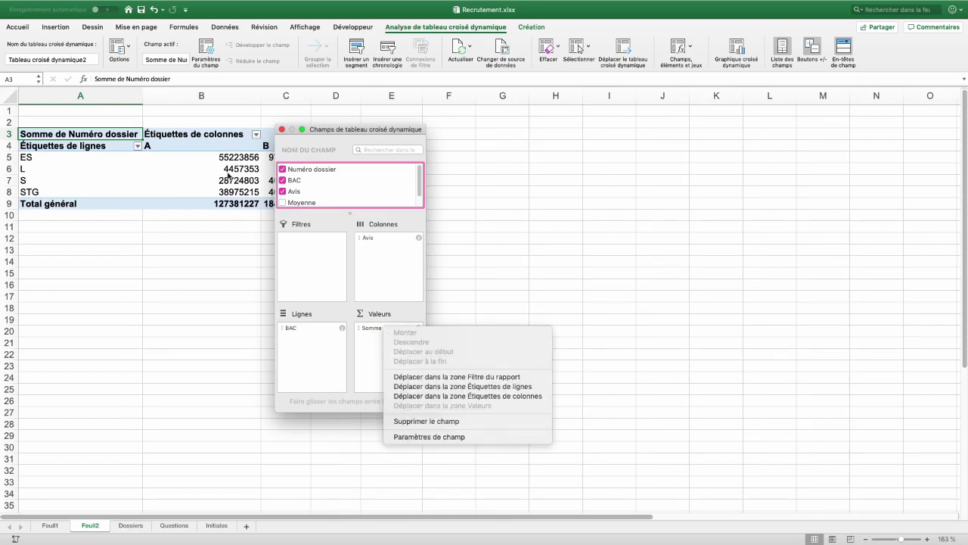
{"action": "left_click", "coordinate": [409, 438]}
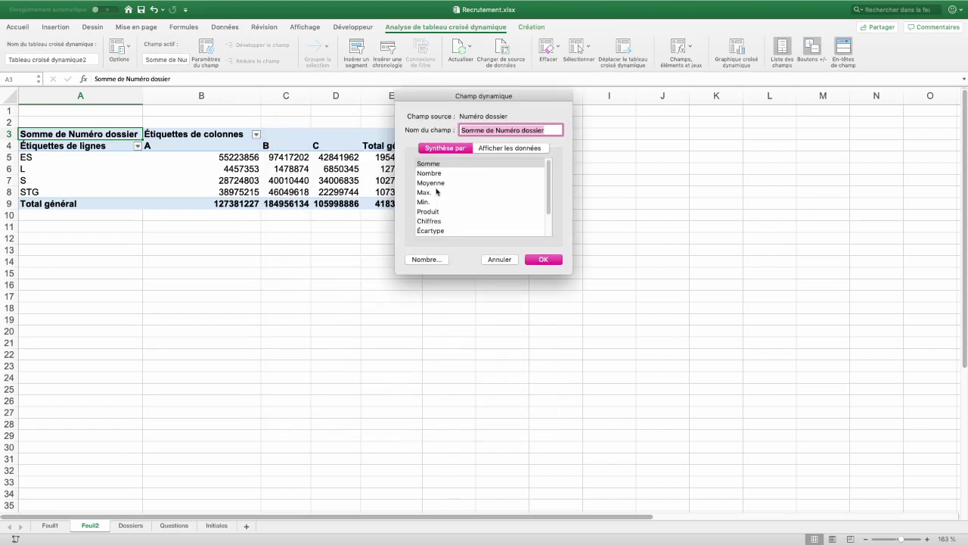
{"action": "left_click", "coordinate": [429, 173]}
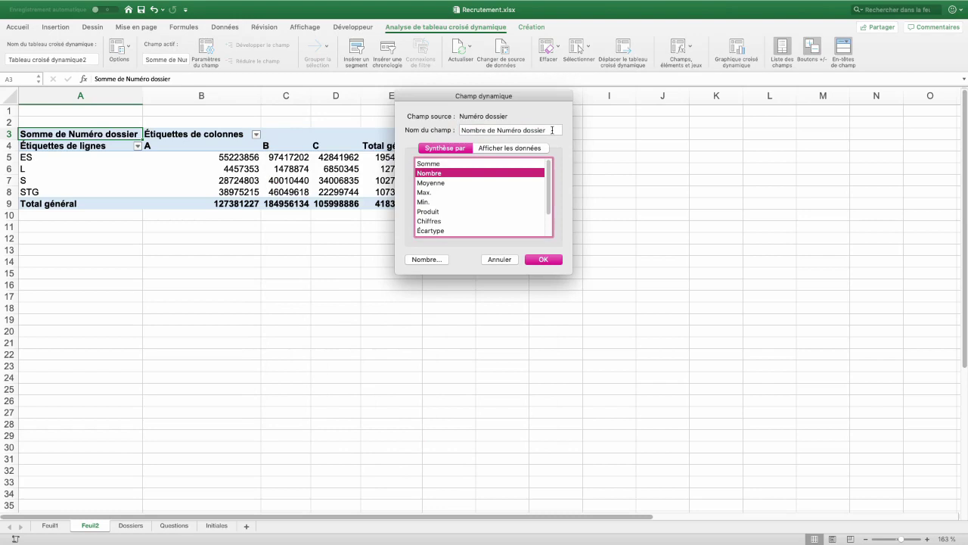
{"action": "left_click_drag", "start_coordinate": [551, 130], "coordinate": [398, 131]}
{"action": "type", "text": "Effectifs"}
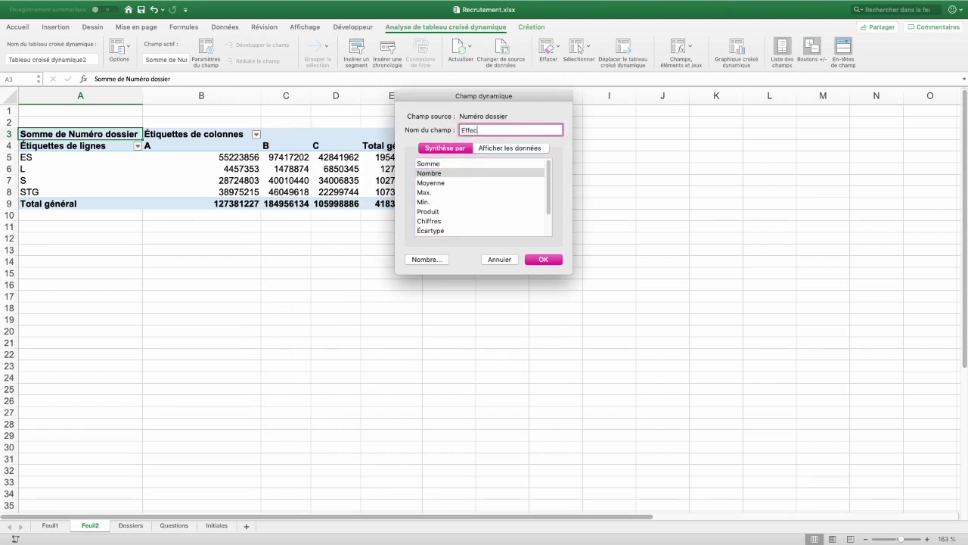
{"action": "left_click", "coordinate": [553, 262]}
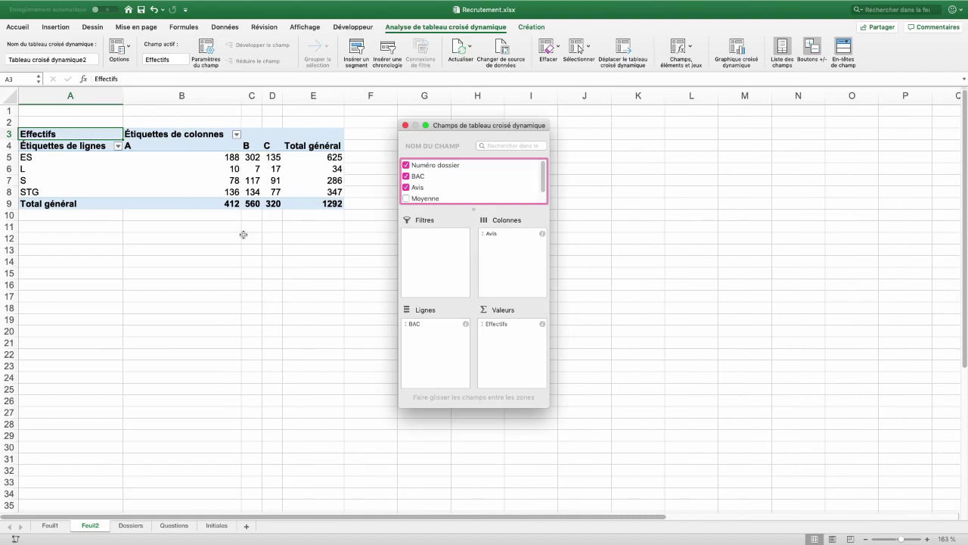
{"action": "left_click", "coordinate": [220, 191]}
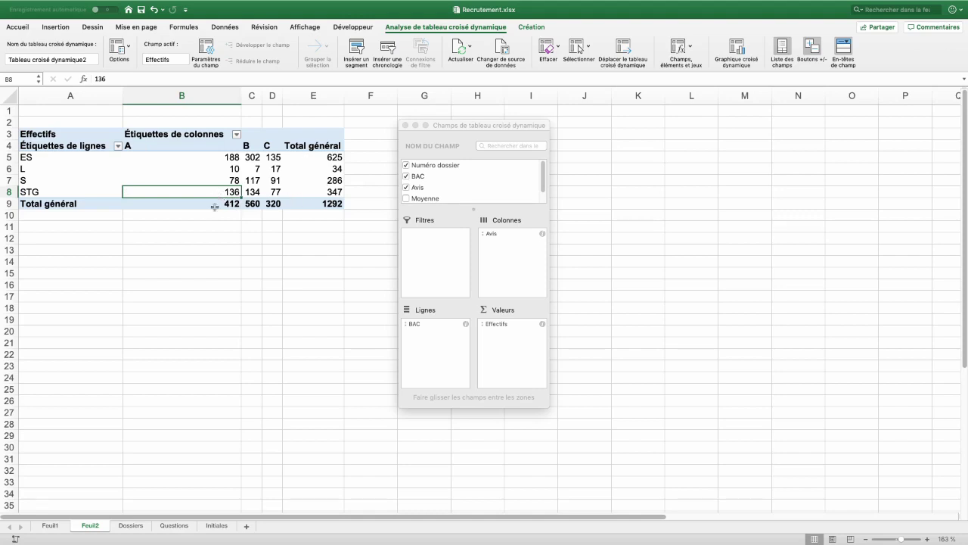
- Move BAC and Avis into the pivot's report filters, showing the overall total of 1292
{"action": "mouse_move", "coordinate": [411, 324]}
{"action": "left_mouse_down"}
{"action": "mouse_move", "coordinate": [438, 288]}
{"action": "mouse_move", "coordinate": [433, 260]}
{"action": "left_mouse_up"}
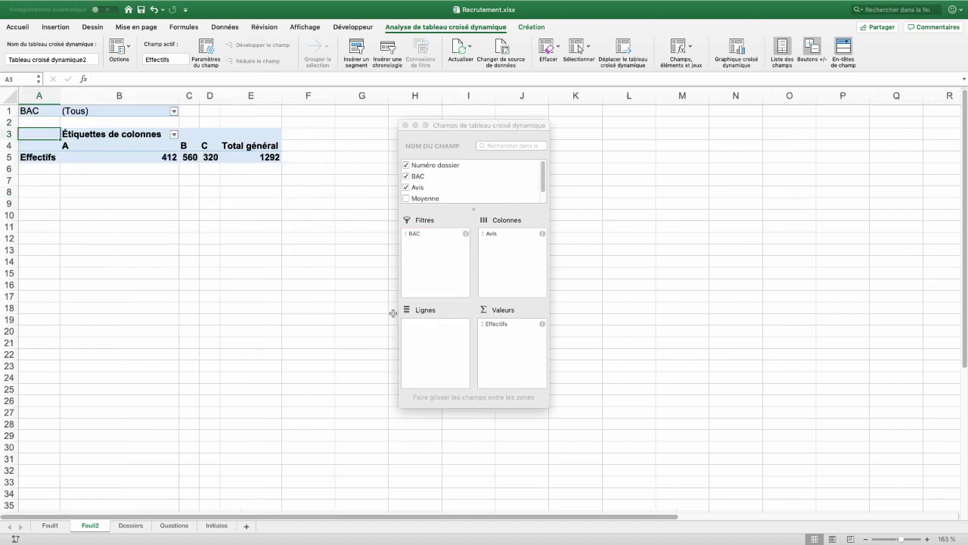
{"action": "left_click_drag", "start_coordinate": [496, 234], "coordinate": [421, 274]}
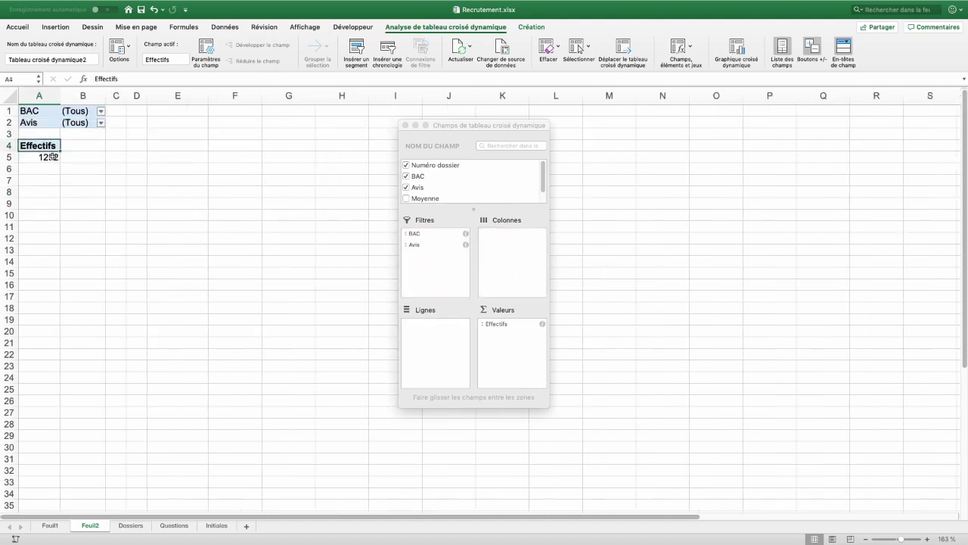
{"action": "scroll", "coordinate": [53, 159], "scroll_direction": "up", "scroll_amount": 5}
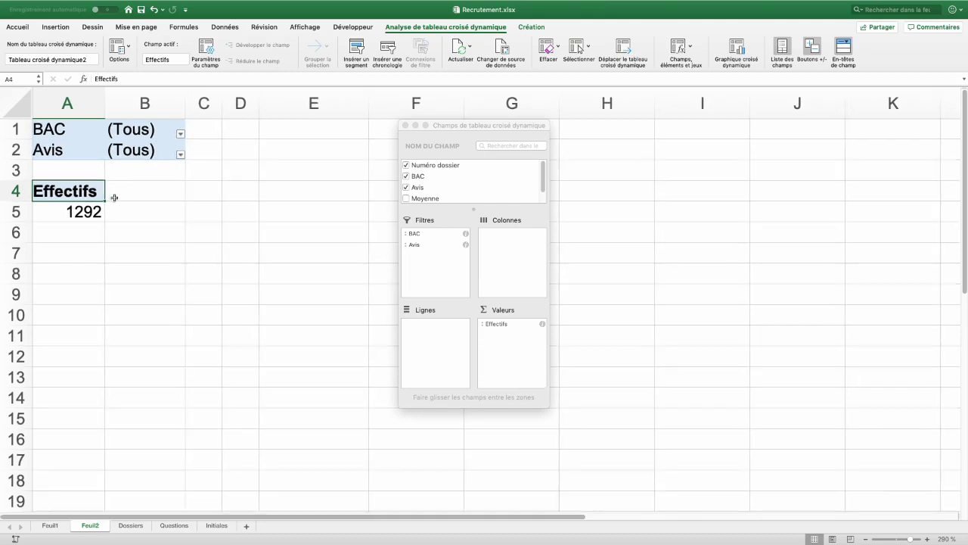
{"action": "left_click", "coordinate": [59, 220]}
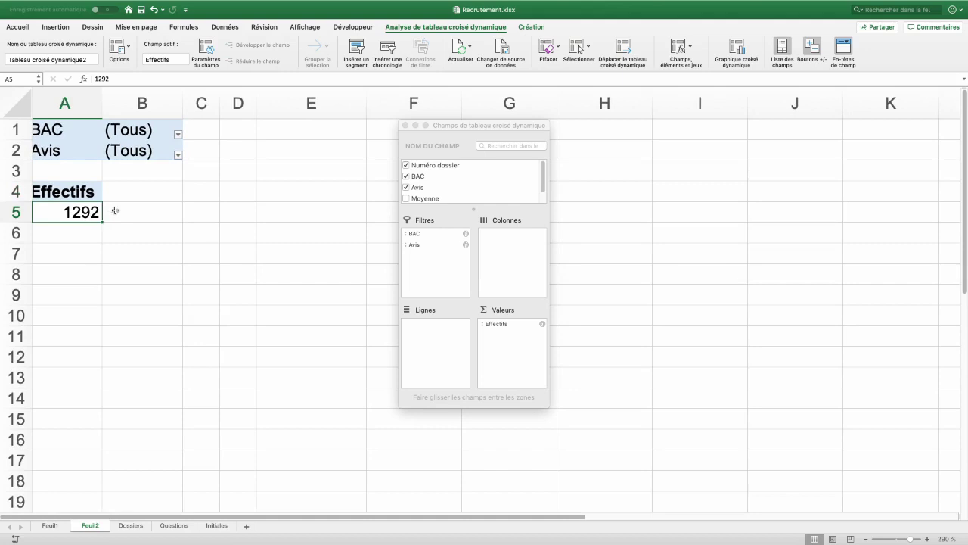
- Filter the pivot to BAC STG only and Avis A only, giving a count of 136
{"action": "left_click", "coordinate": [179, 134]}
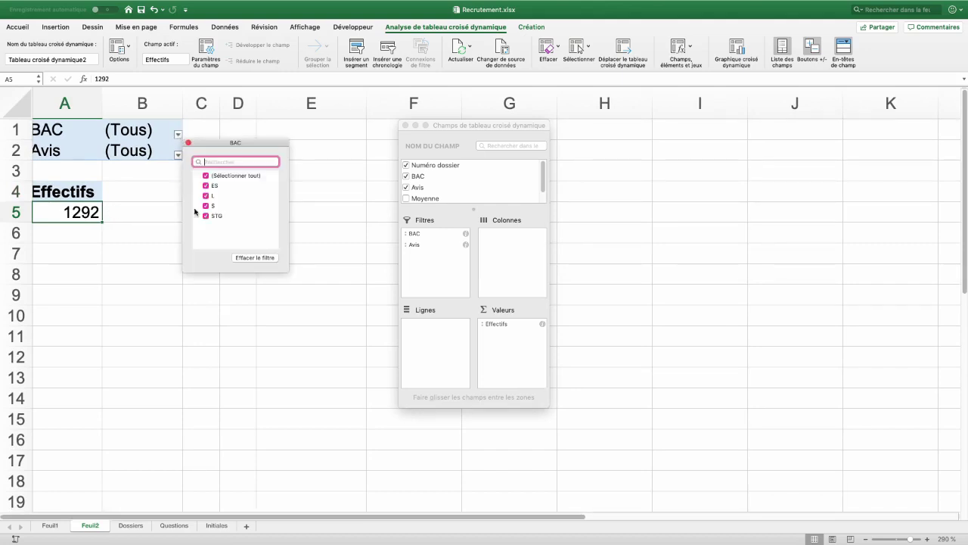
{"action": "left_click", "coordinate": [205, 177]}
{"action": "left_click", "coordinate": [205, 215]}
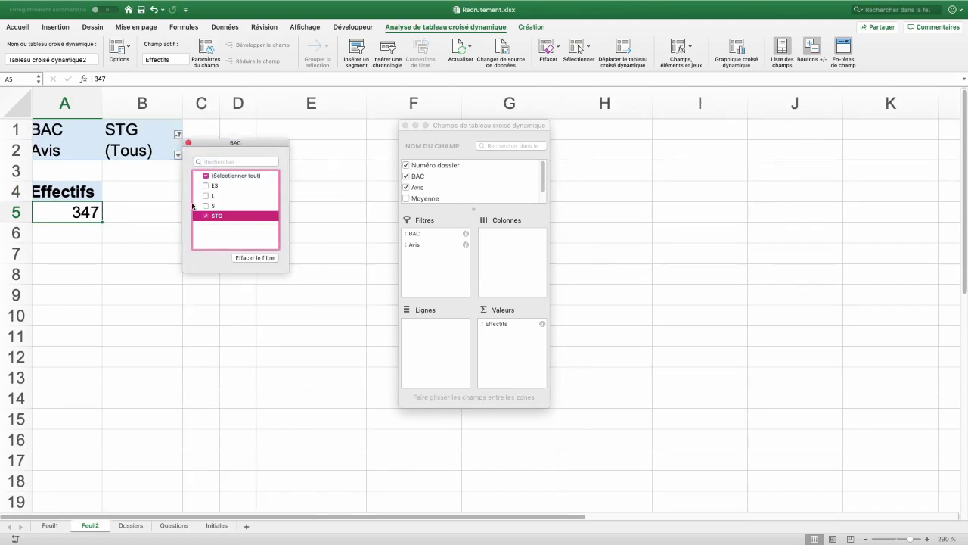
{"action": "left_click", "coordinate": [179, 157]}
{"action": "left_click", "coordinate": [179, 157]}
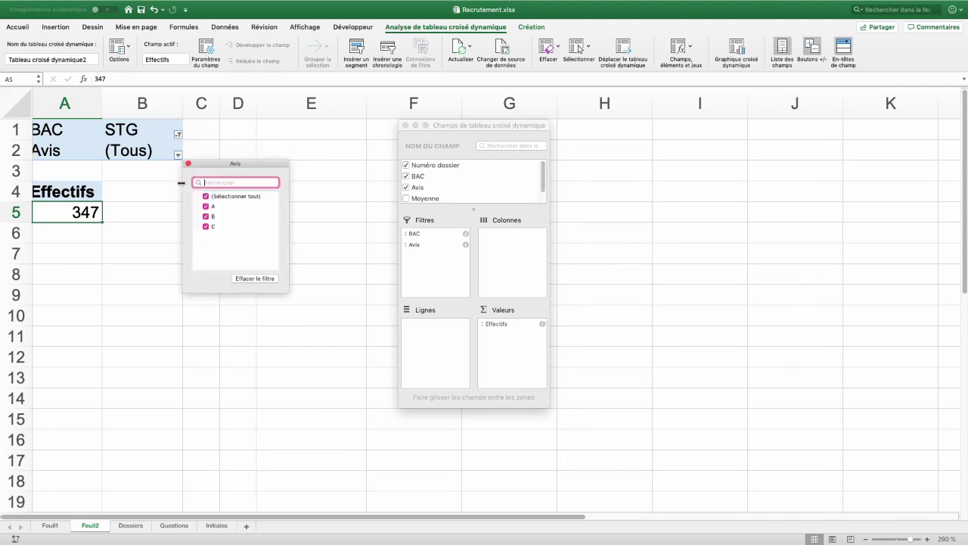
{"action": "left_click", "coordinate": [205, 197]}
{"action": "left_click", "coordinate": [207, 207]}
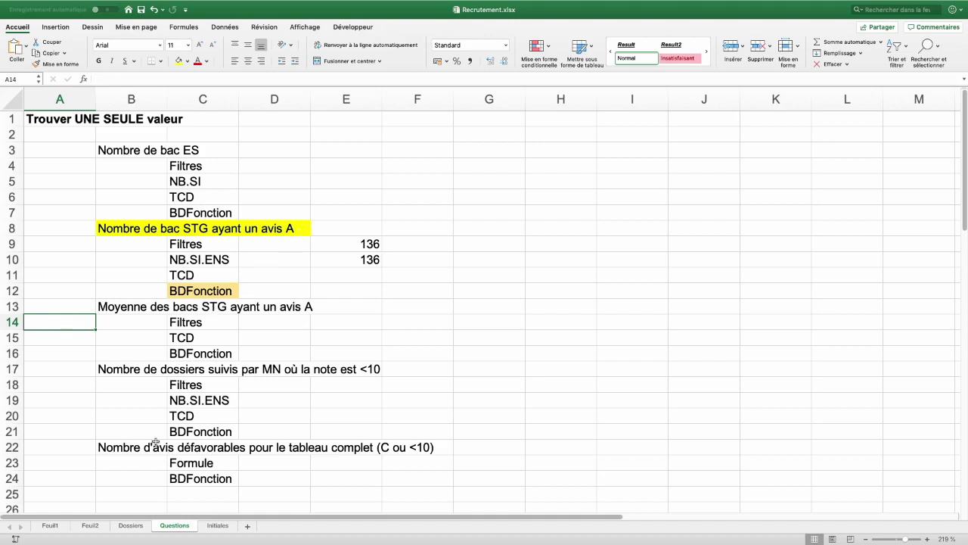
- Copy the BAC header and an STG value from Dossiers into Questions G9:G10
{"action": "left_click", "coordinate": [130, 525]}
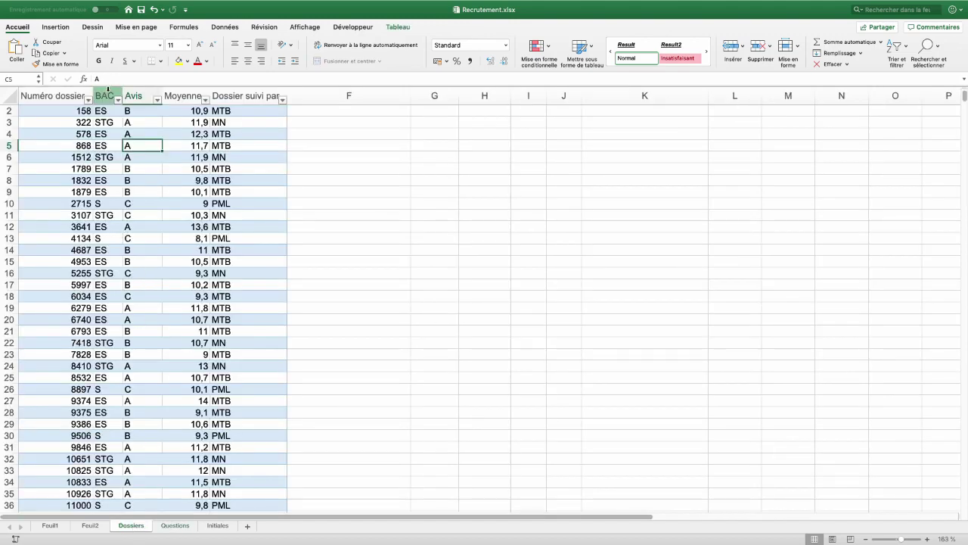
{"action": "scroll", "coordinate": [107, 123], "scroll_direction": "up", "scroll_amount": 1}
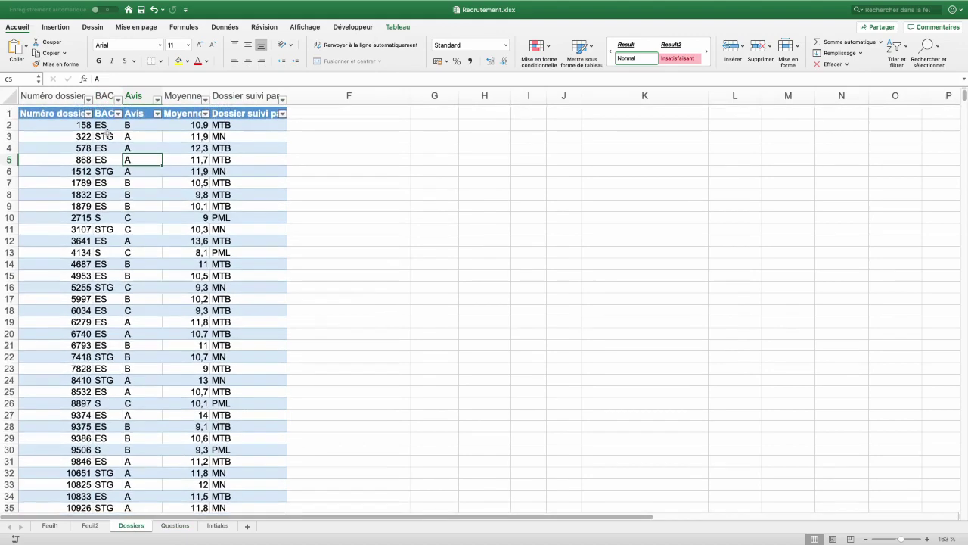
{"action": "left_click", "coordinate": [104, 111]}
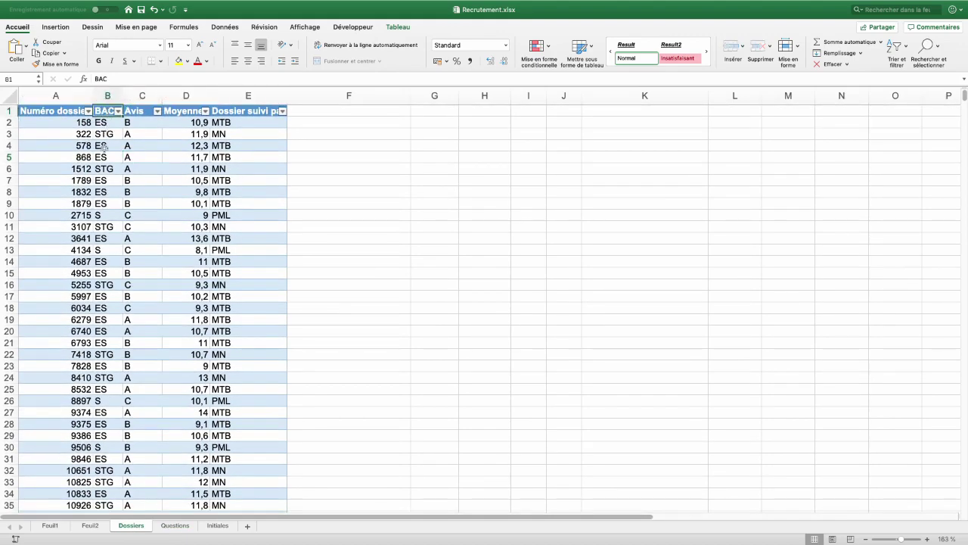
{"action": "left_click", "coordinate": [106, 169], "text": "super"}
{"action": "key", "text": "super+c"}
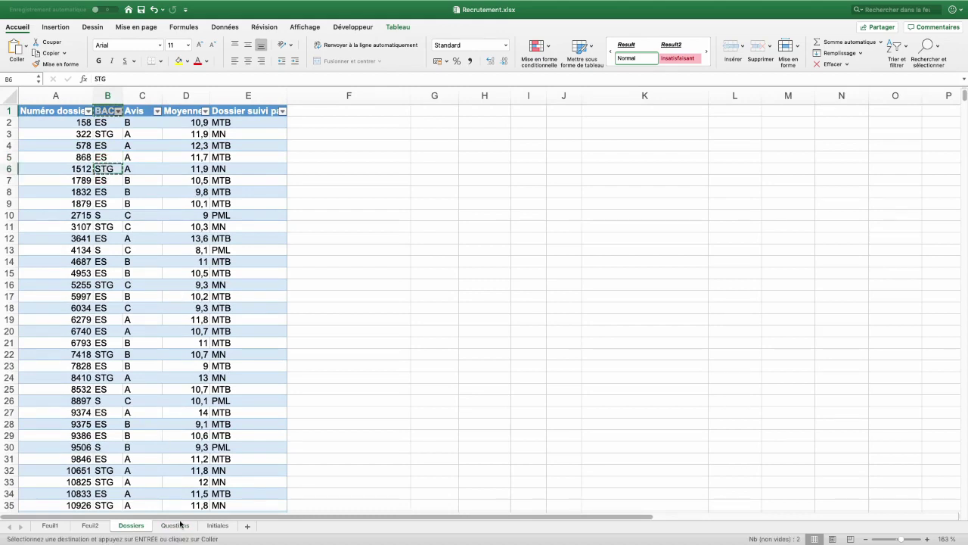
{"action": "left_click", "coordinate": [176, 525]}
{"action": "left_click", "coordinate": [511, 243]}
{"action": "key", "text": "super+v"}
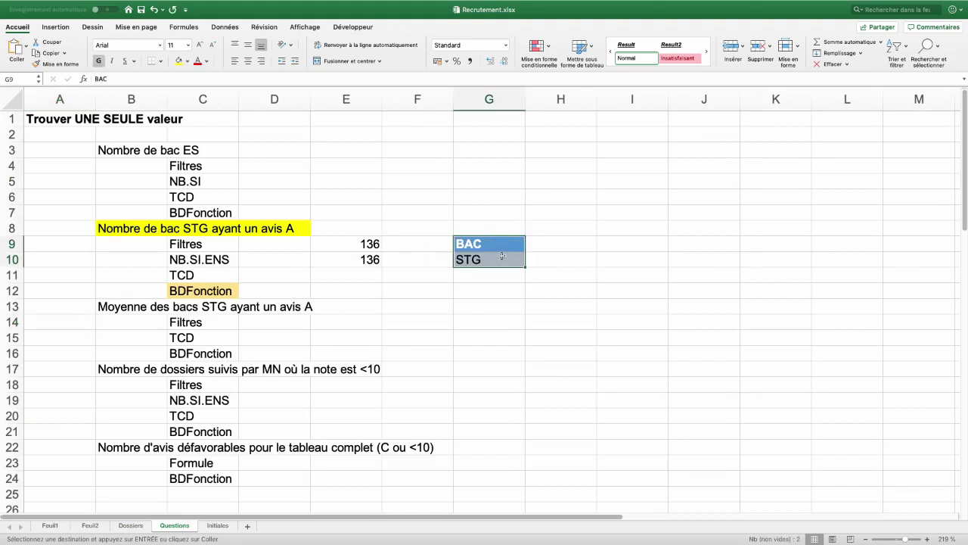
- Copy the Avis header and an A value from Dossiers into Questions H9:H10
{"action": "left_click", "coordinate": [131, 525]}
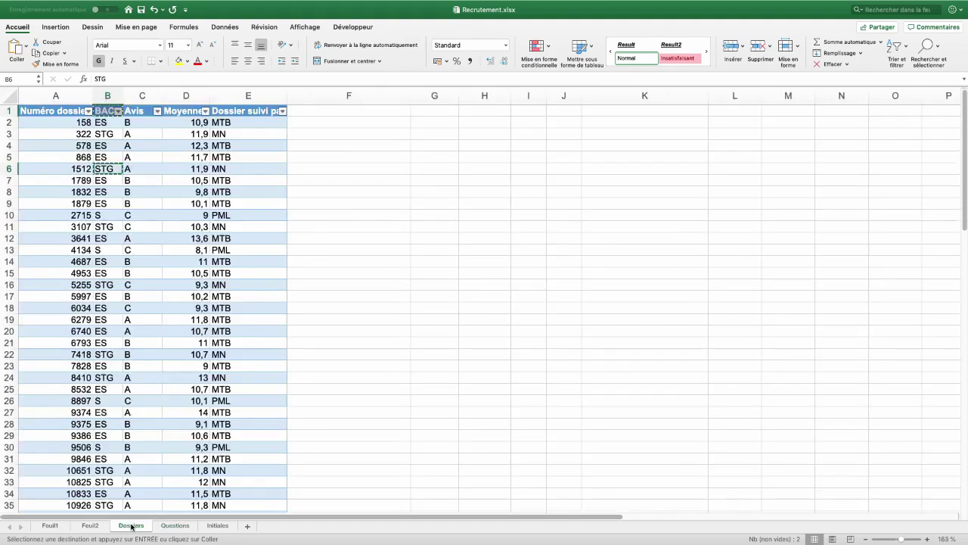
{"action": "left_click", "coordinate": [143, 110]}
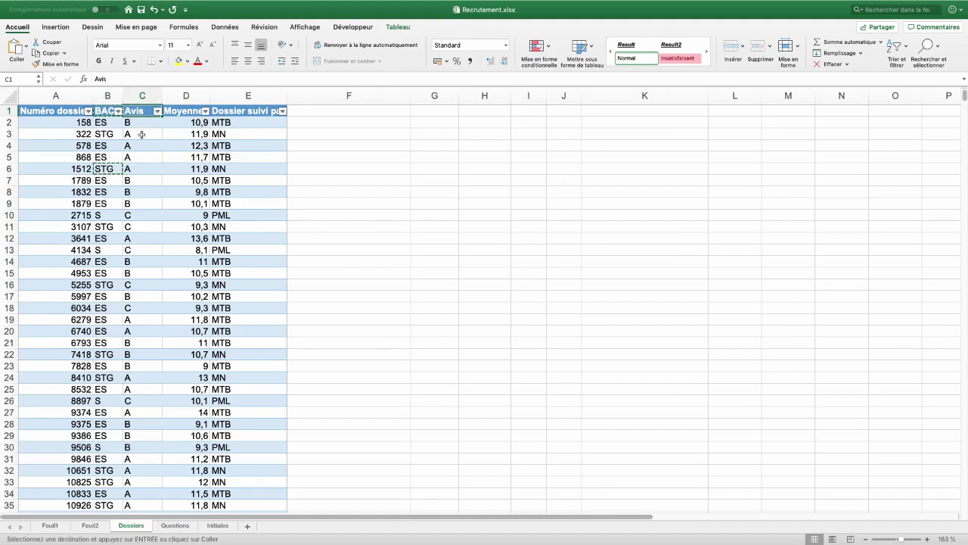
{"action": "left_click", "coordinate": [141, 134]}
{"action": "key", "text": "ctrl+c"}
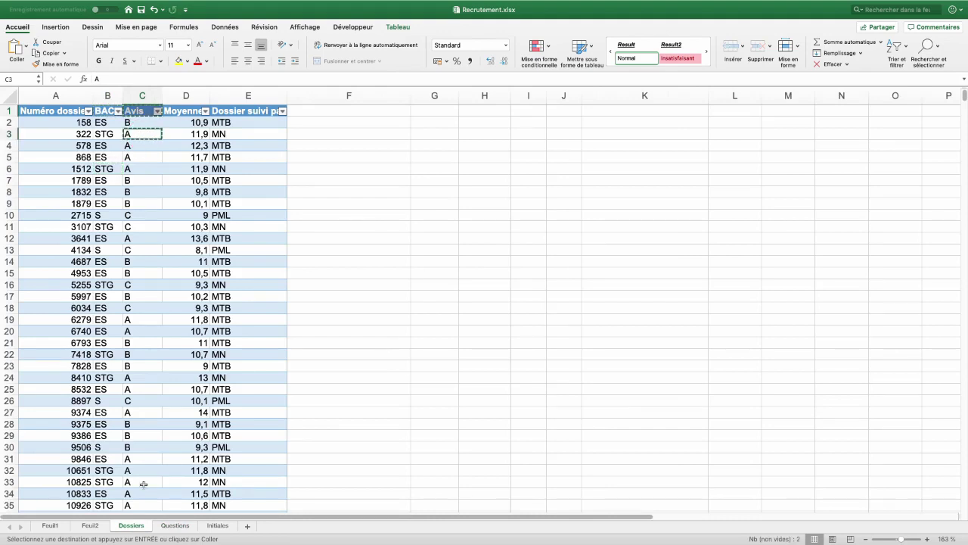
{"action": "left_click", "coordinate": [174, 525]}
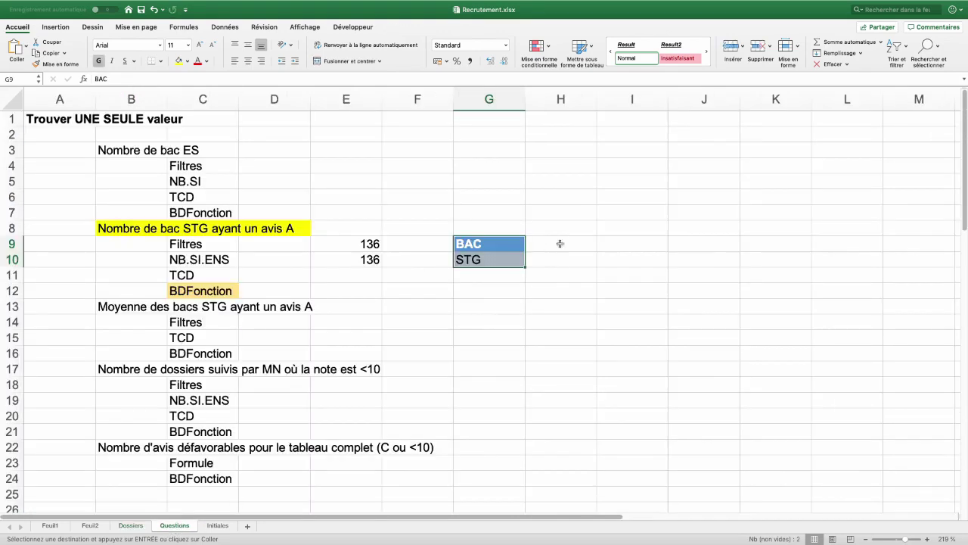
{"action": "left_click", "coordinate": [560, 243]}
{"action": "key", "text": "ctrl+v"}
- Check the STG and A criteria in row 10, then select G12 for the count formula
{"action": "left_click", "coordinate": [498, 291]}
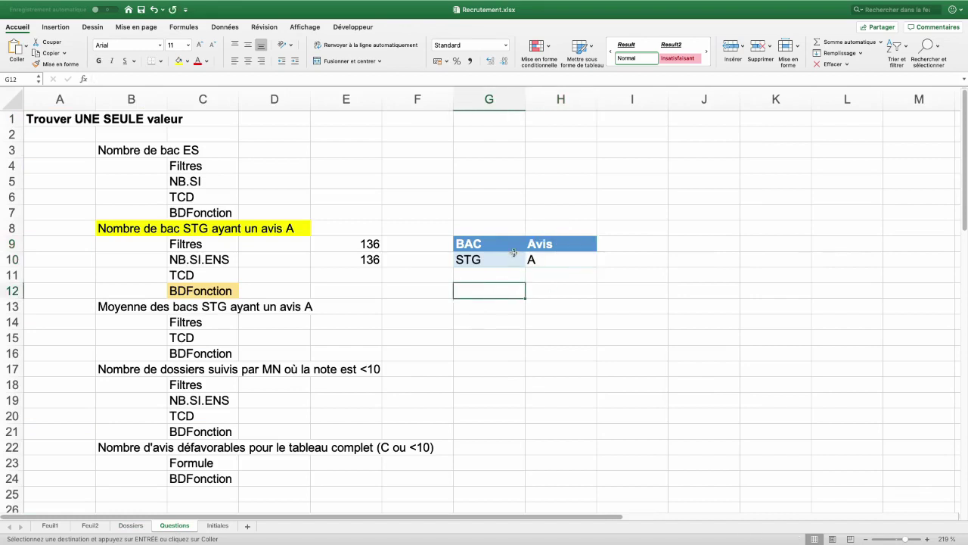
{"action": "left_click", "coordinate": [481, 260]}
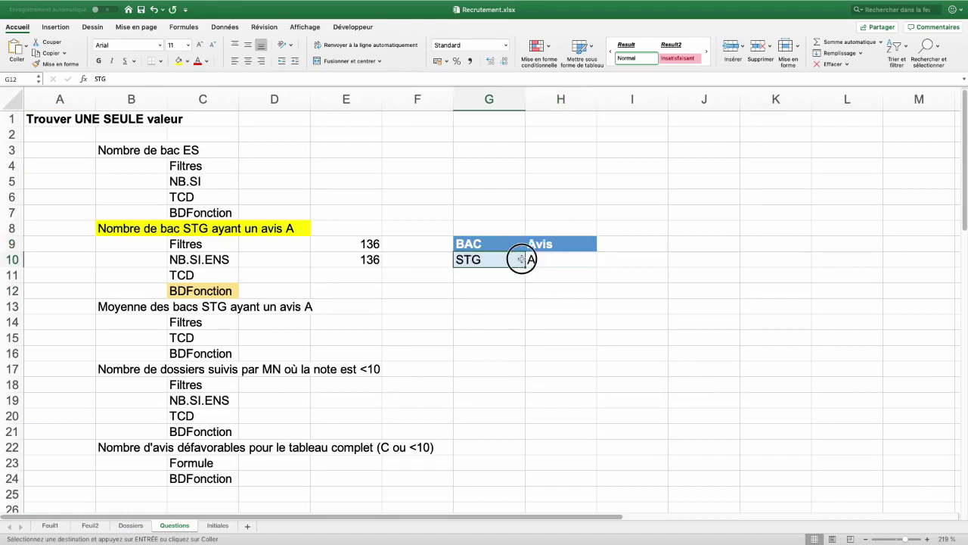
{"action": "left_click_drag", "start_coordinate": [481, 260], "coordinate": [577, 260]}
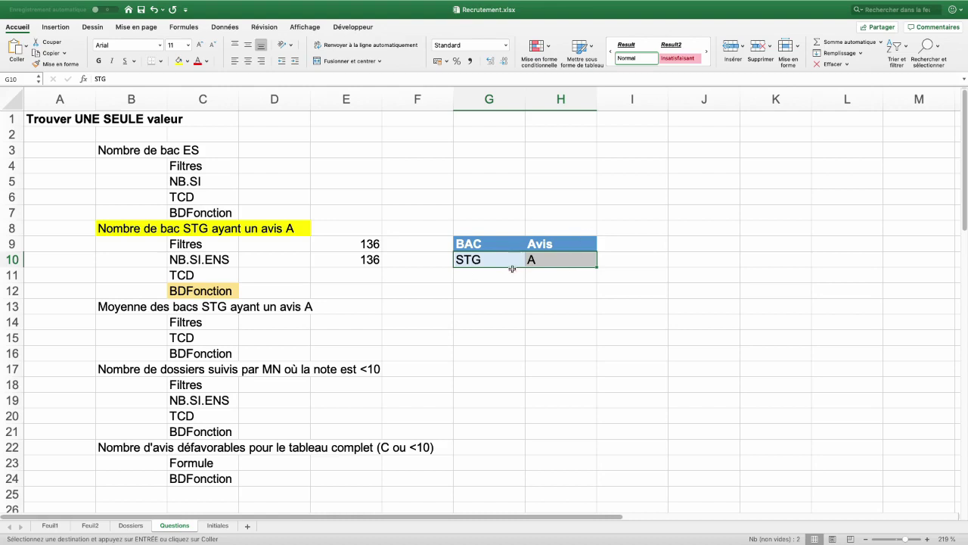
{"action": "left_click", "coordinate": [478, 294]}
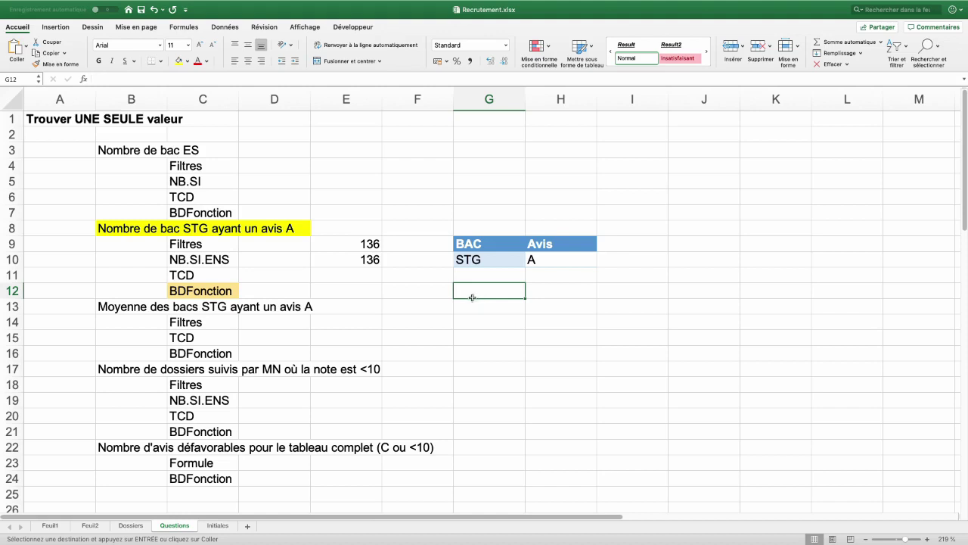
{"action": "left_click", "coordinate": [186, 28]}
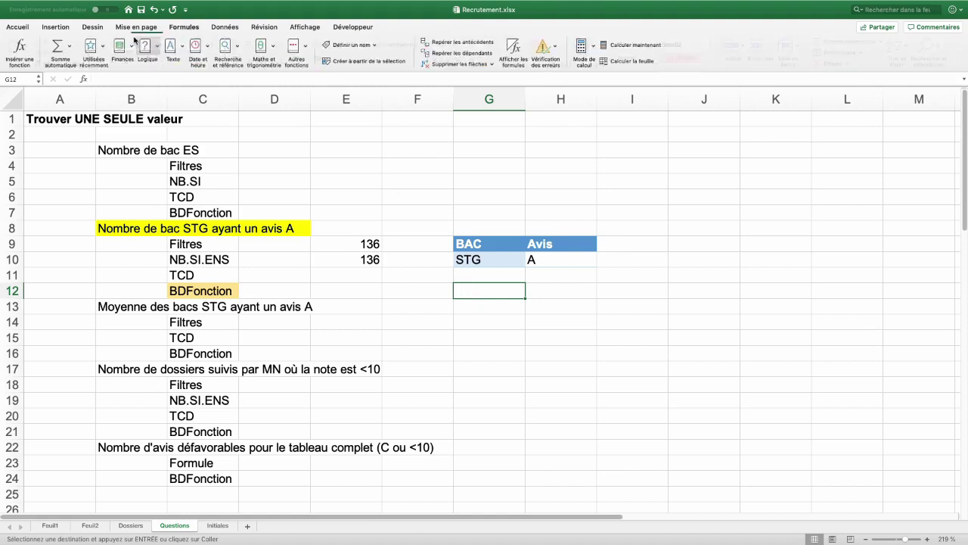
- Start a BDNBVAL function in G12 with the whole data table data[#Tout] as database
{"action": "left_click", "coordinate": [19, 46]}
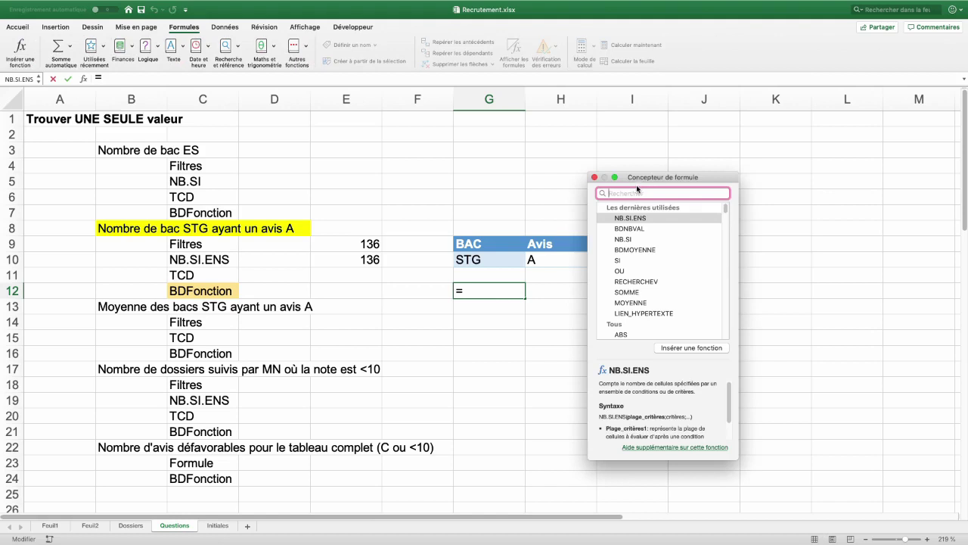
{"action": "left_click_drag", "start_coordinate": [637, 182], "coordinate": [666, 181]}
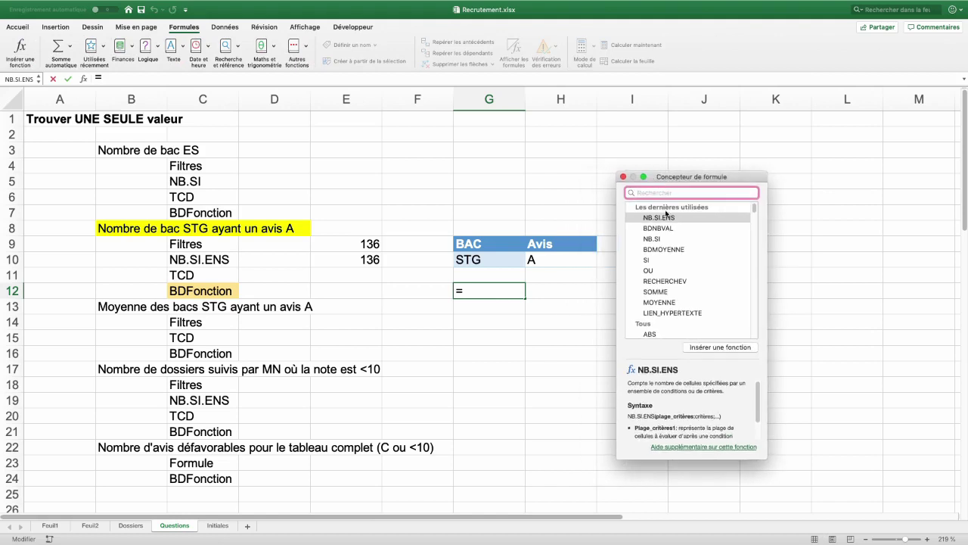
{"action": "left_click", "coordinate": [655, 230]}
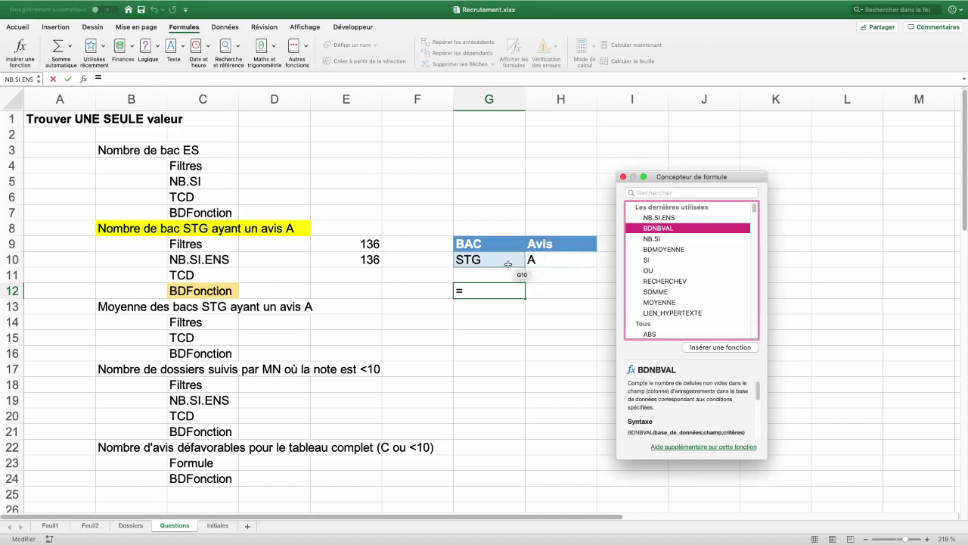
{"action": "double_click", "coordinate": [658, 229]}
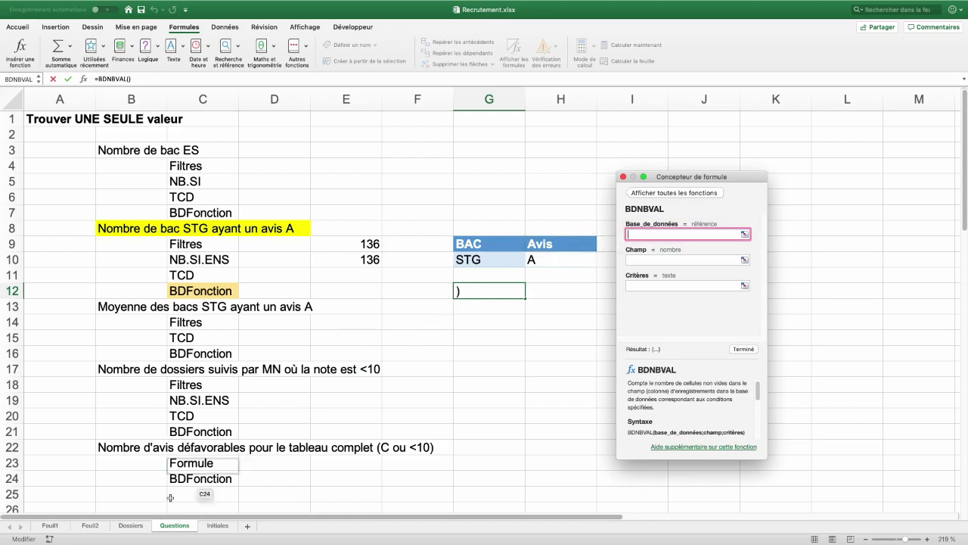
{"action": "left_click", "coordinate": [131, 526]}
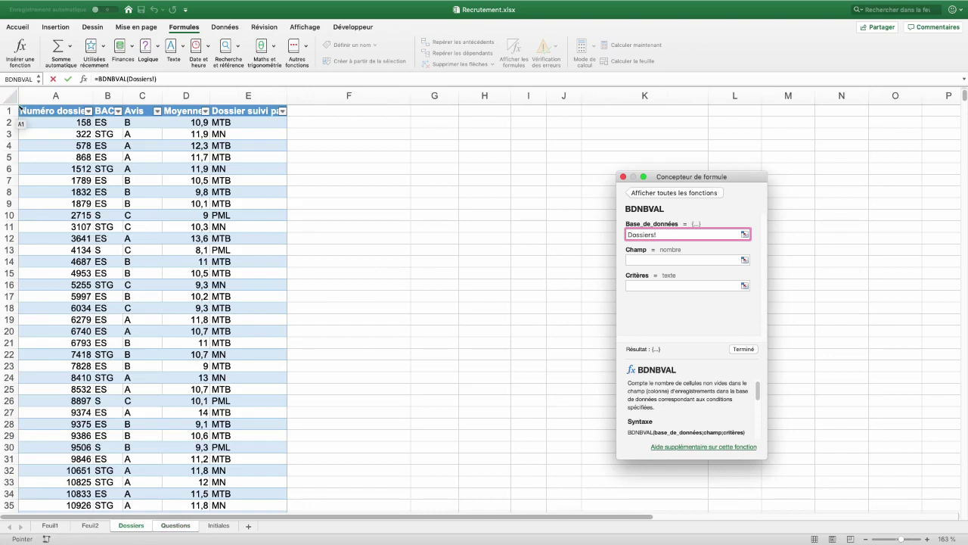
{"action": "left_click", "coordinate": [20, 108]}
{"action": "left_click", "coordinate": [21, 108]}
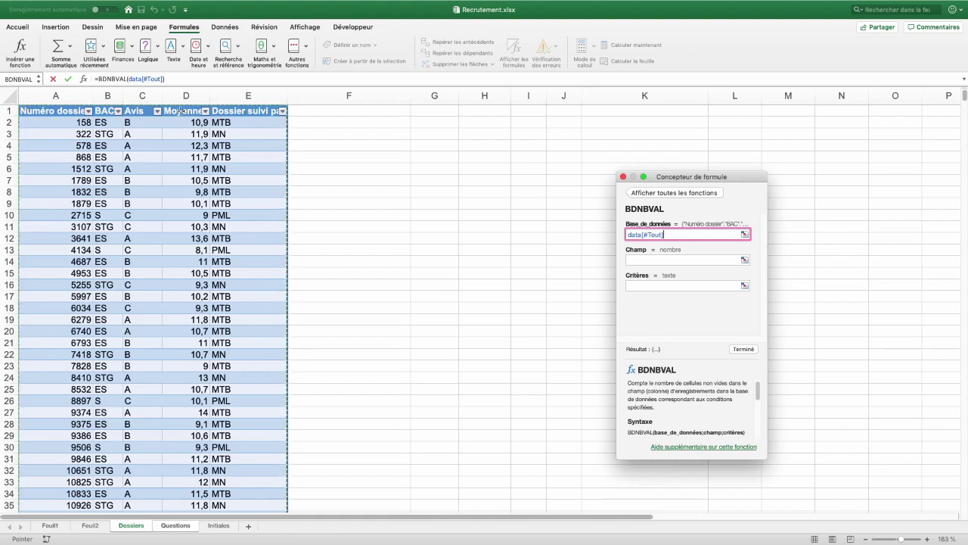
- Set criteria G9:H10 and the Numéro dossier header as field, returning 136
{"action": "left_click", "coordinate": [685, 285]}
{"action": "left_click_drag", "start_coordinate": [483, 245], "coordinate": [563, 260]}
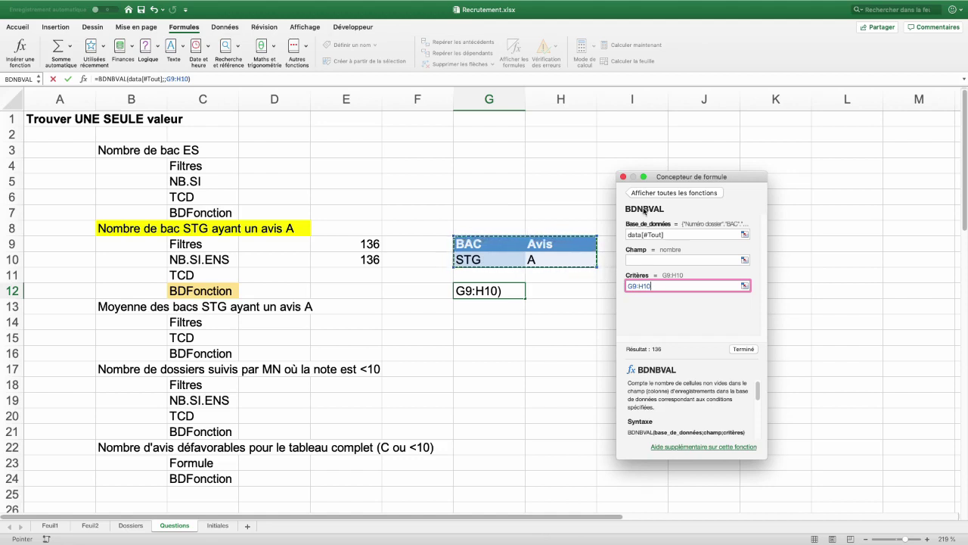
{"action": "left_click", "coordinate": [638, 259]}
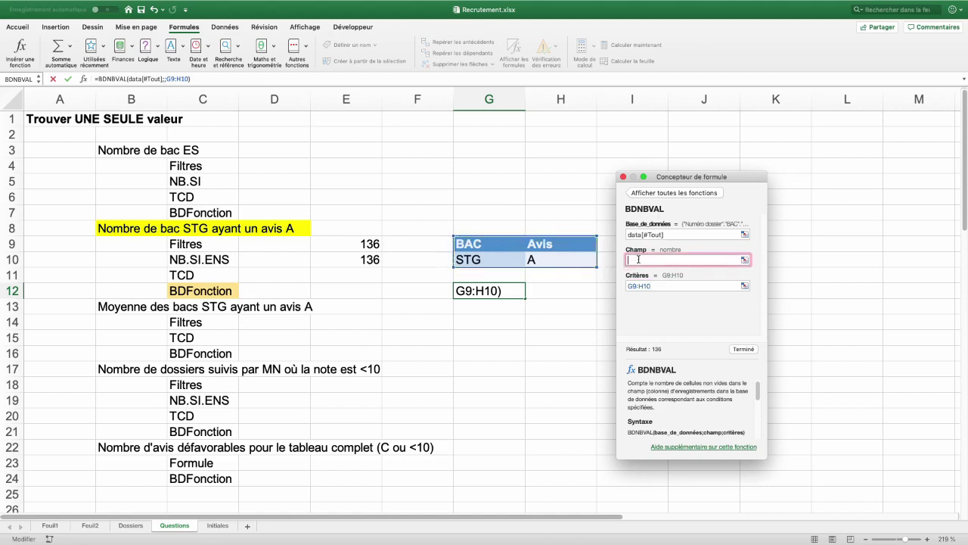
{"action": "left_click", "coordinate": [129, 525]}
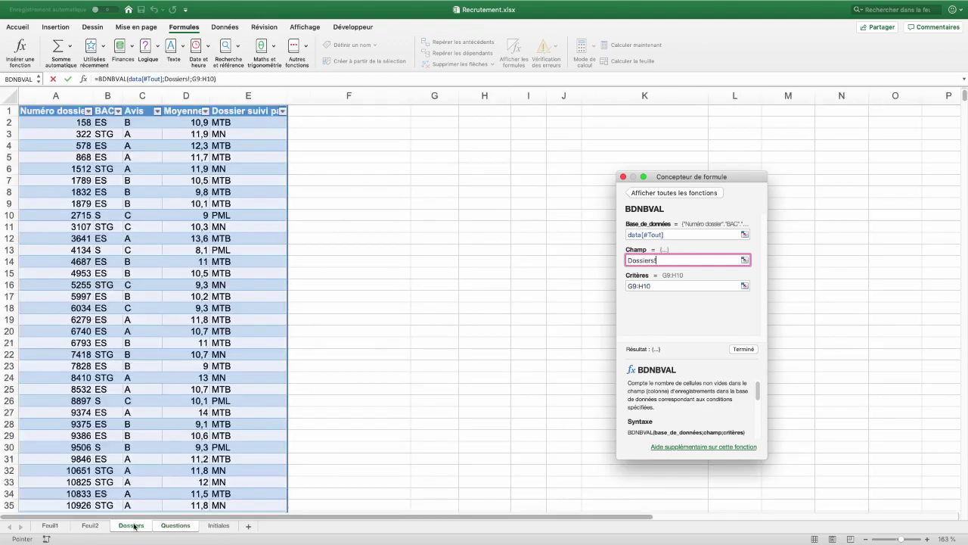
{"action": "left_click", "coordinate": [56, 112]}
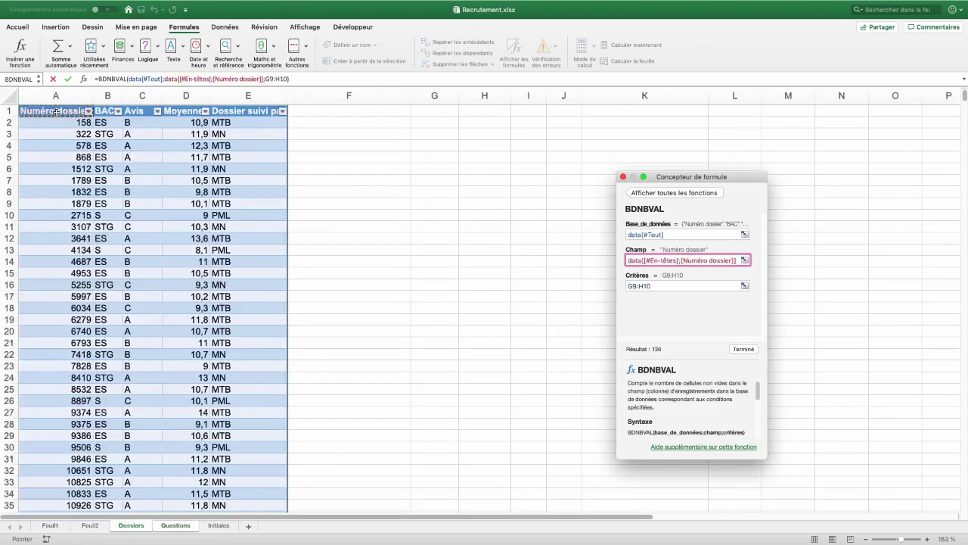
{"action": "left_click", "coordinate": [743, 349]}
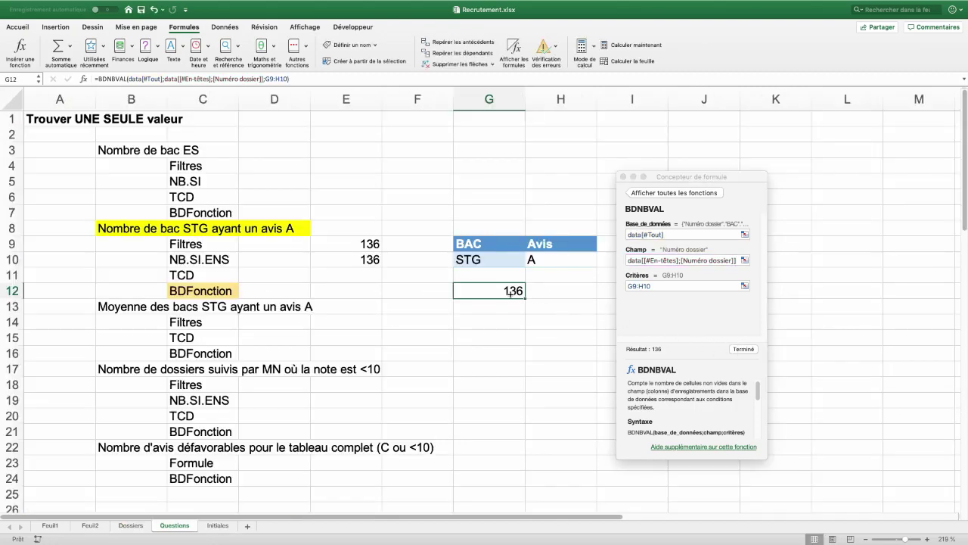
- Change the criteria to BAC ES and Avis B so G12 recalculates to 302
{"action": "left_click", "coordinate": [491, 261]}
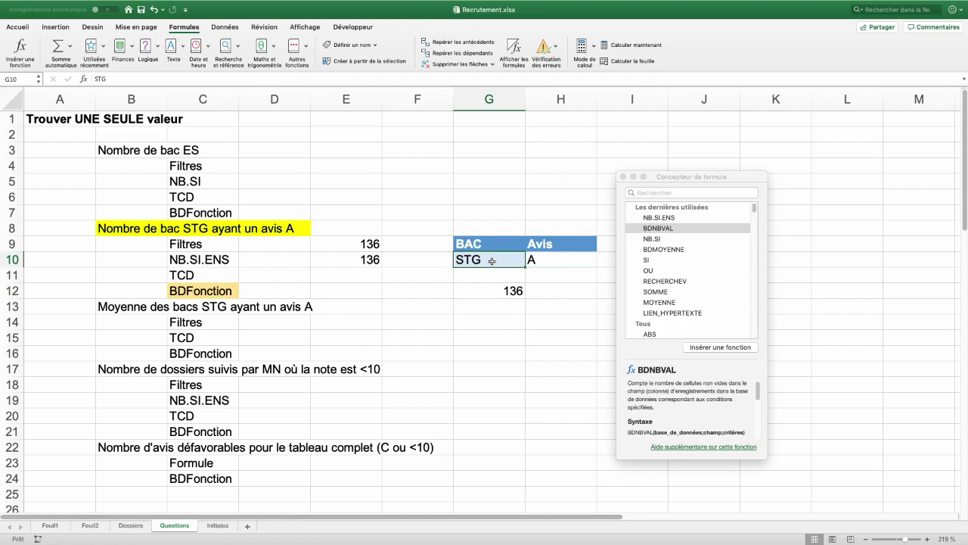
{"action": "type", "text": "ES"}
{"action": "key", "text": "Tab"}
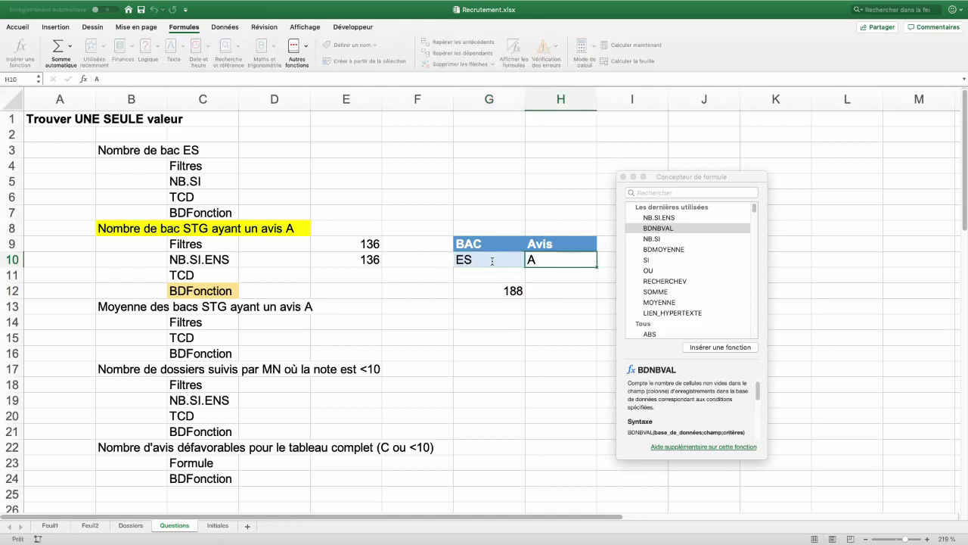
{"action": "type", "text": "B"}
{"action": "key", "text": "Return"}
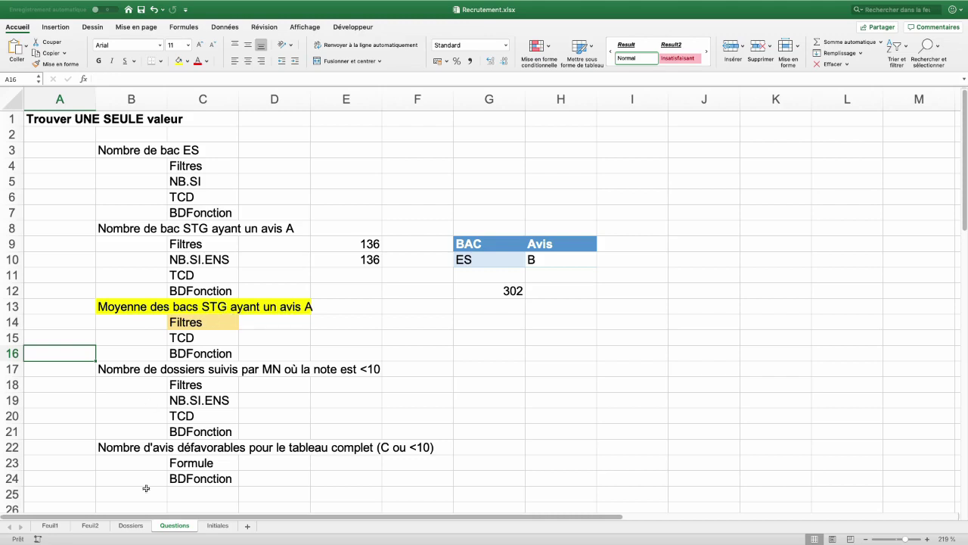
- Filter the Dossiers table to BAC STG and select the Moyenne column to read its average
{"action": "left_click", "coordinate": [136, 530]}
{"action": "left_click", "coordinate": [144, 148]}
{"action": "left_click", "coordinate": [117, 112]}
{"action": "left_click", "coordinate": [146, 224]}
{"action": "left_click", "coordinate": [146, 264]}
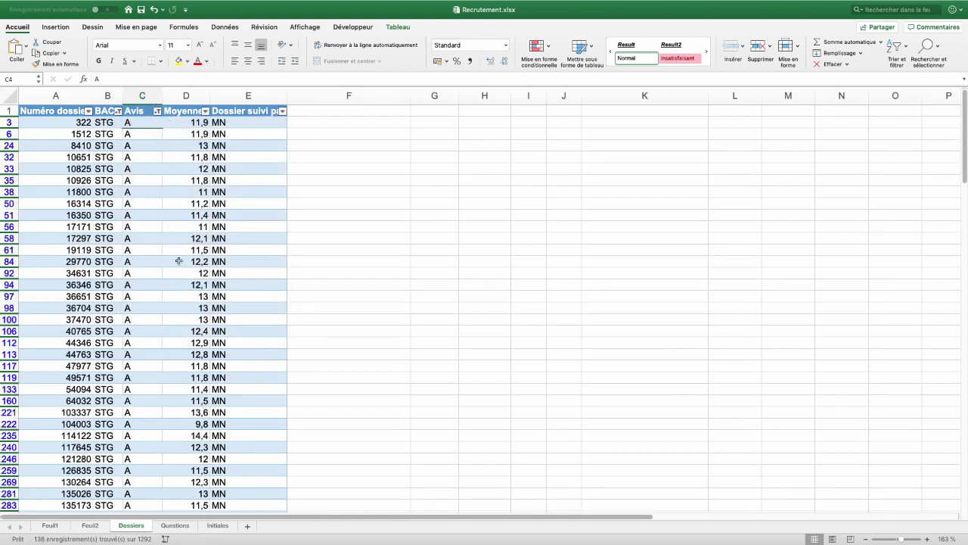
{"action": "left_click", "coordinate": [185, 95]}
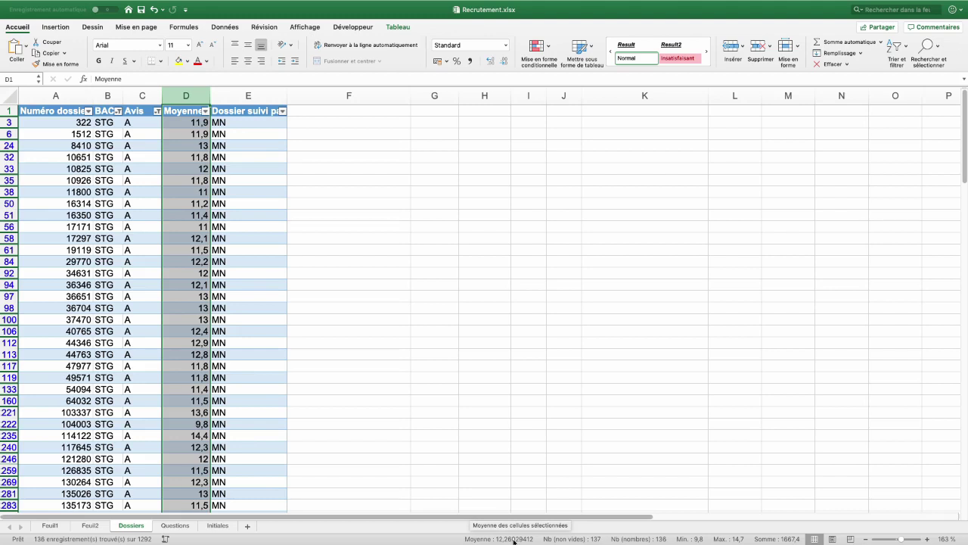
- Enter the Filtres average 12,26 in Questions cell E14
{"action": "left_click", "coordinate": [175, 525]}
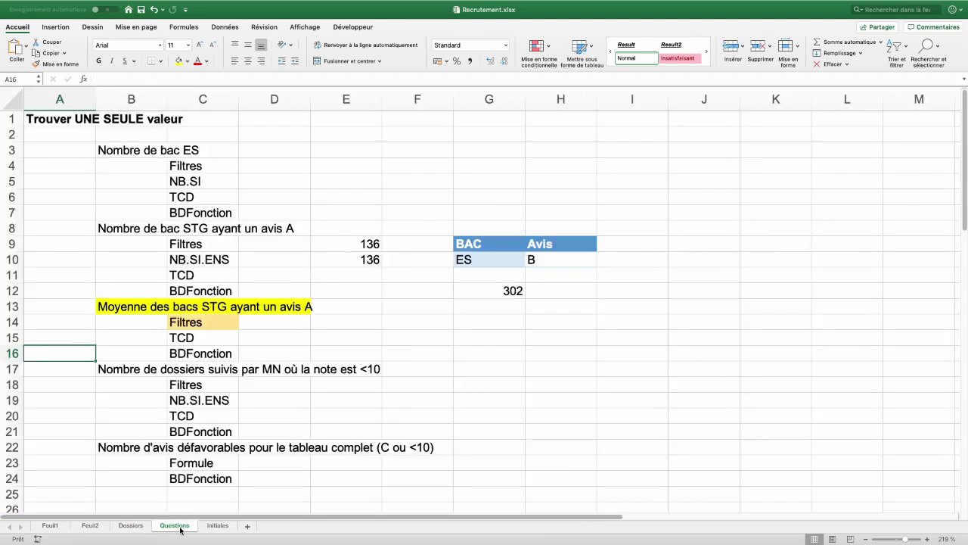
{"action": "left_click", "coordinate": [338, 325]}
{"action": "type", "text": "1"}
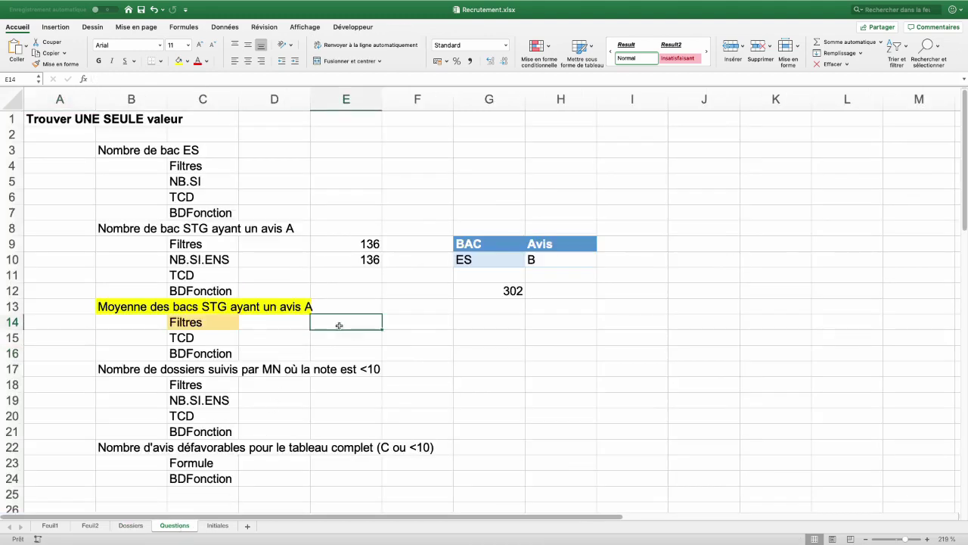
{"action": "type", "text": "2,26"}
{"action": "key", "text": "Return"}
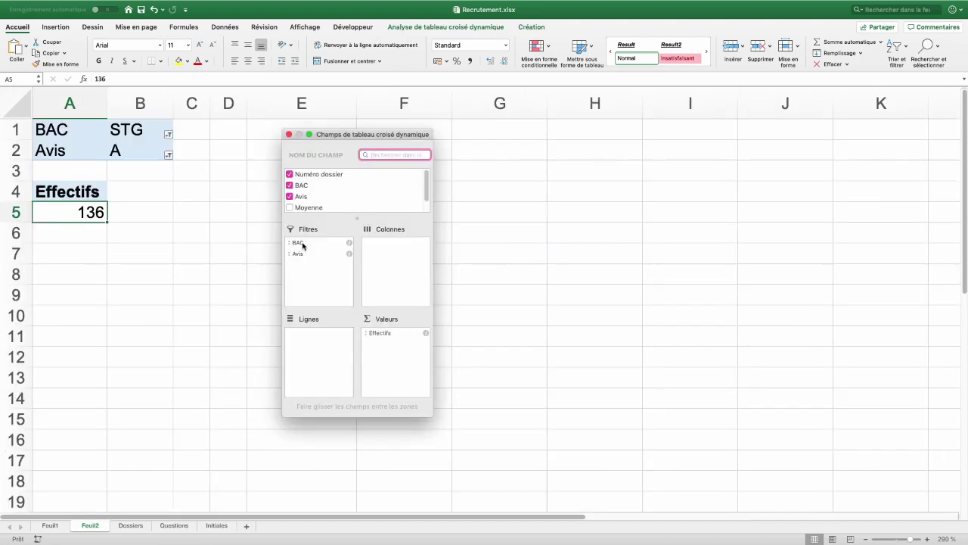
{"action": "left_click", "coordinate": [303, 245]}
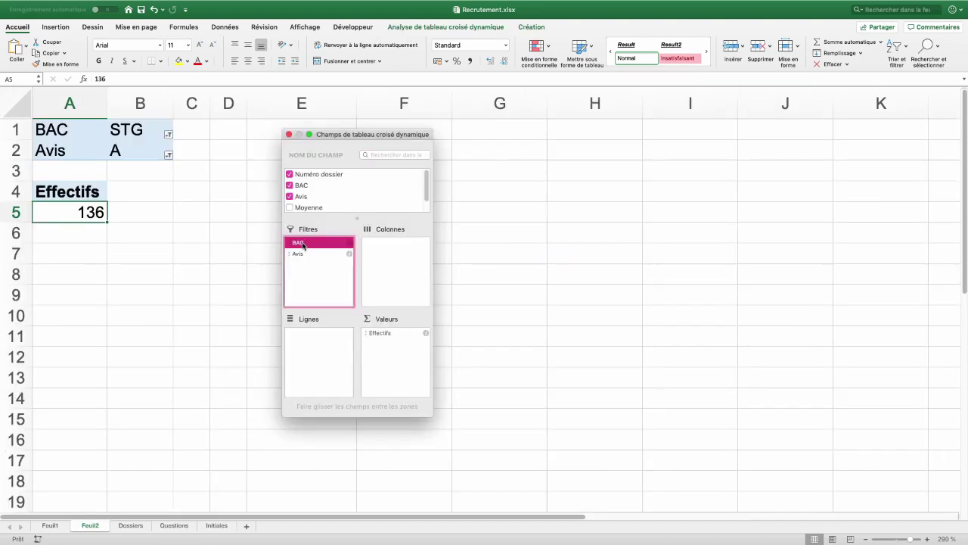
- Put BAC in pivot rows and Avis in columns, showing all BAC types ES, L, S, STG
{"action": "left_click_drag", "start_coordinate": [302, 244], "coordinate": [310, 335]}
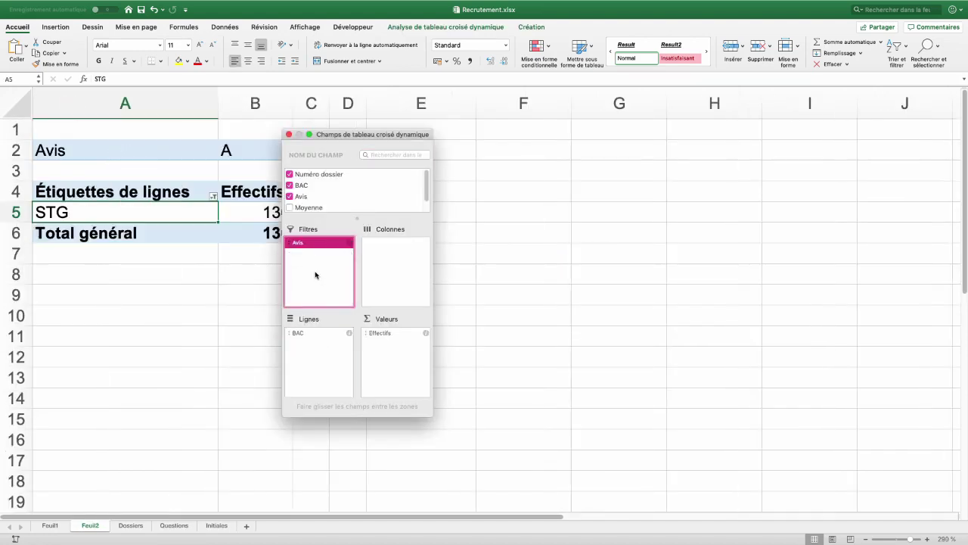
{"action": "left_click_drag", "start_coordinate": [296, 252], "coordinate": [386, 254]}
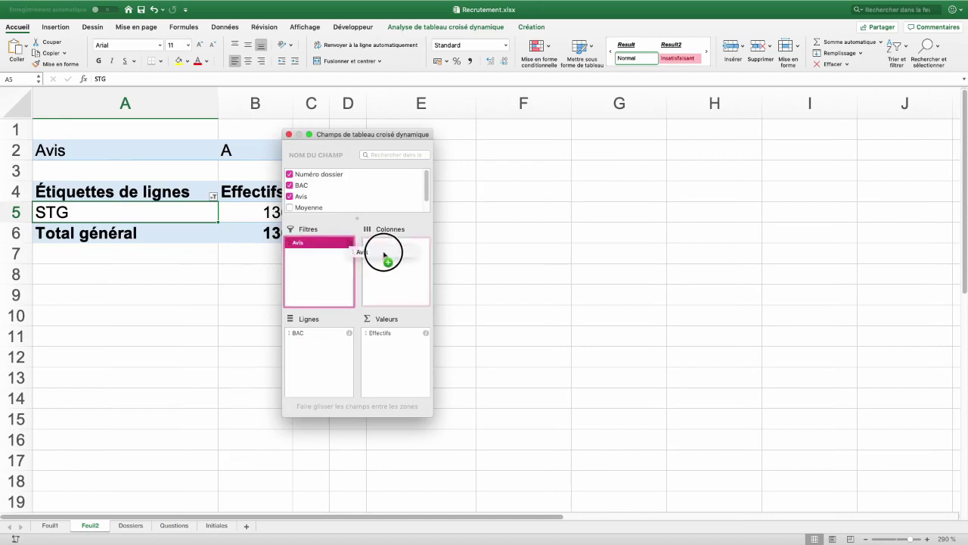
{"action": "left_click_drag", "start_coordinate": [338, 135], "coordinate": [460, 153]}
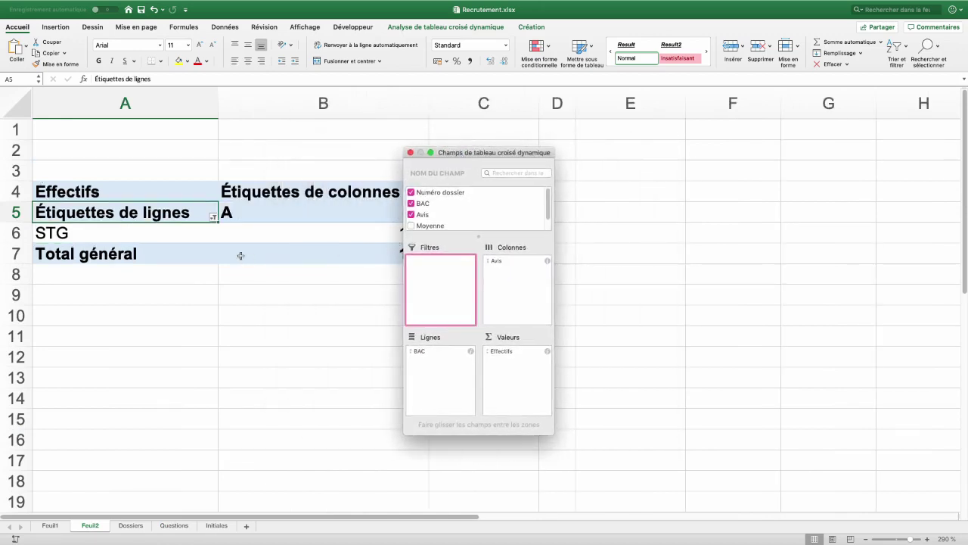
{"action": "left_click", "coordinate": [214, 218]}
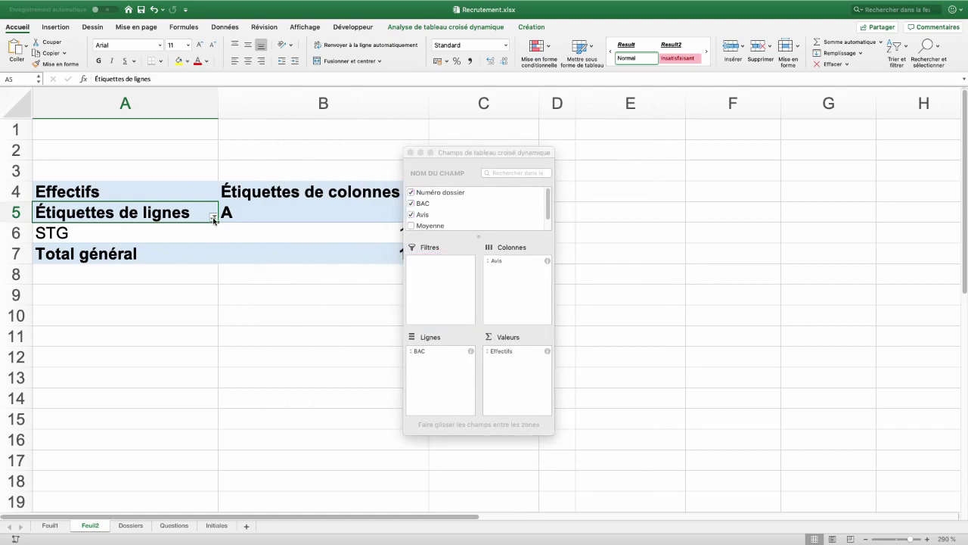
{"action": "left_click", "coordinate": [241, 260]}
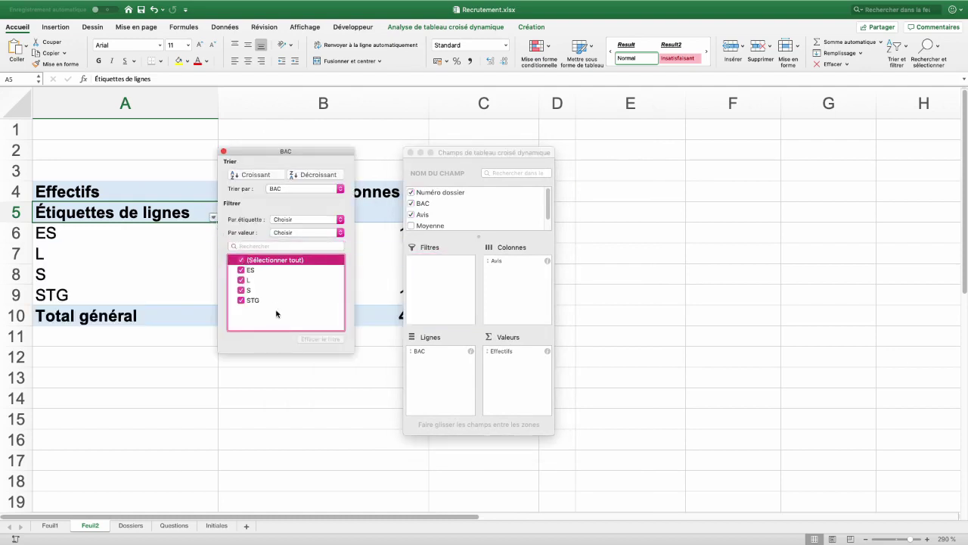
{"action": "left_click", "coordinate": [214, 201]}
- Show all Avis values A, B and C and select the STG avis-A count
{"action": "left_click_drag", "start_coordinate": [431, 153], "coordinate": [617, 197]}
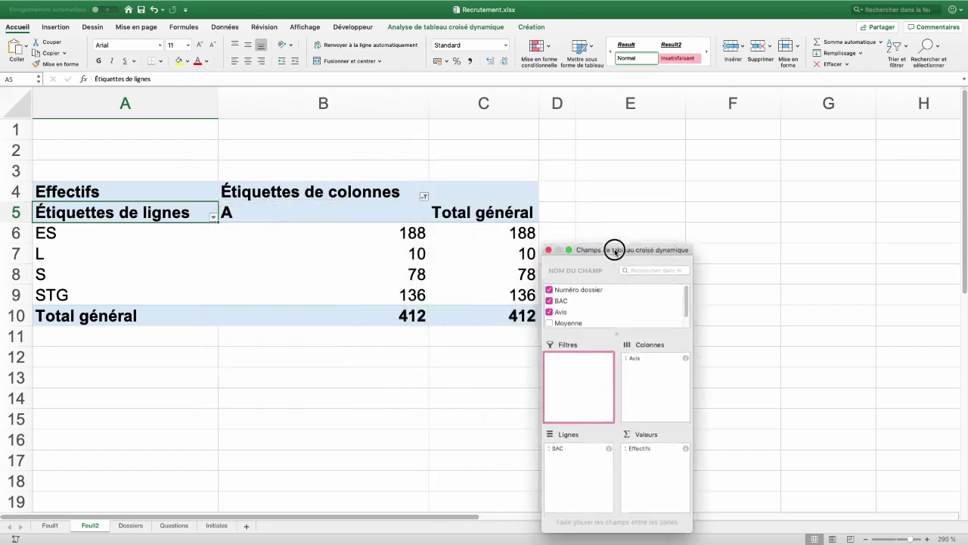
{"action": "left_click", "coordinate": [424, 198]}
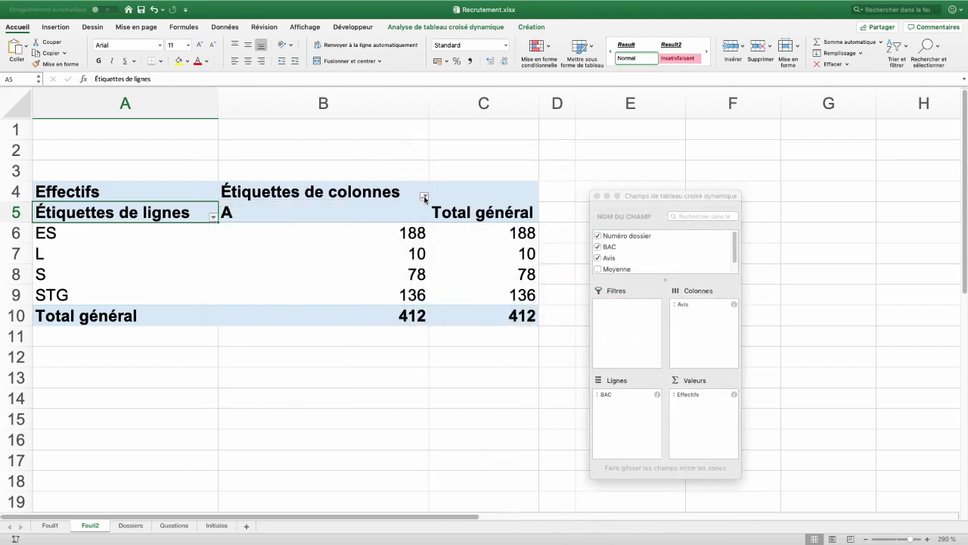
{"action": "left_click", "coordinate": [425, 198]}
{"action": "left_click", "coordinate": [454, 260]}
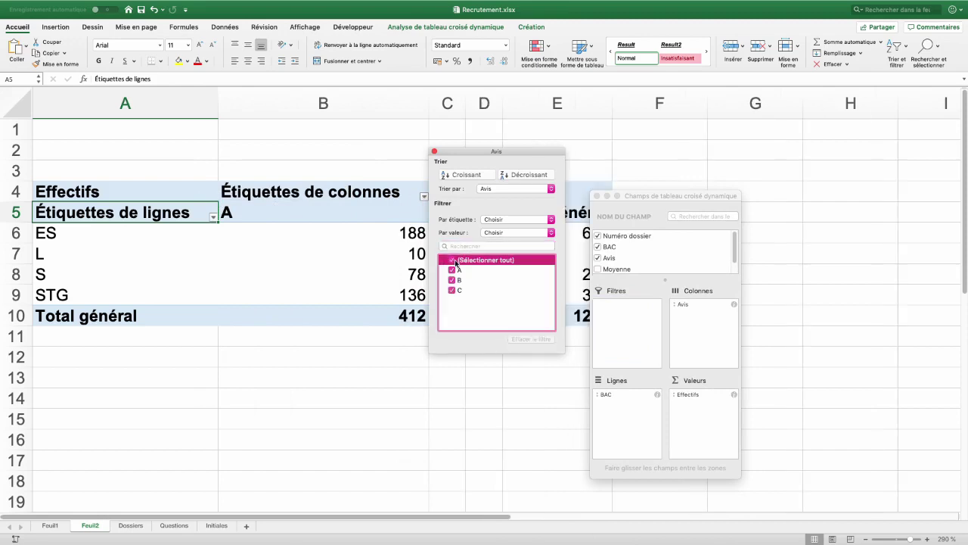
{"action": "left_click", "coordinate": [436, 155]}
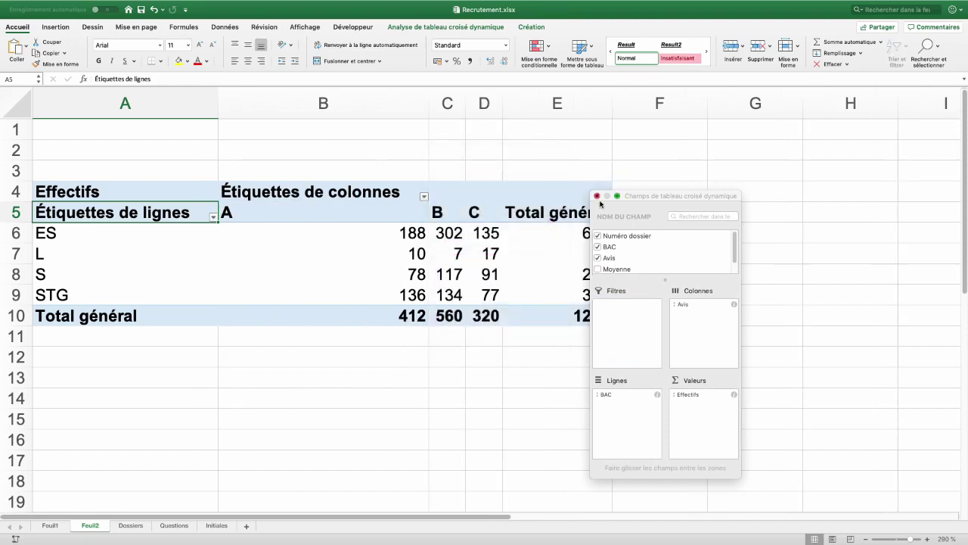
{"action": "left_click_drag", "start_coordinate": [646, 200], "coordinate": [653, 208]}
{"action": "left_click_drag", "start_coordinate": [695, 197], "coordinate": [689, 198]}
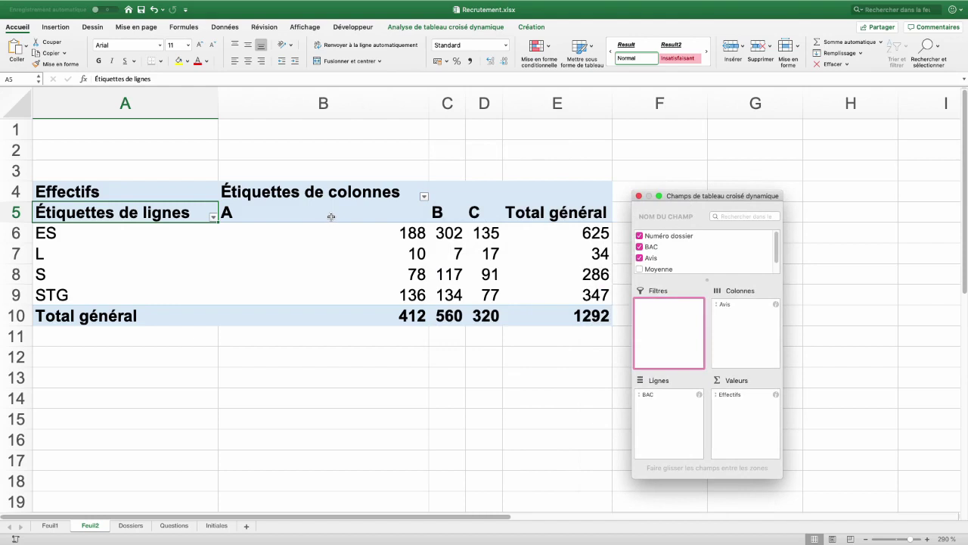
{"action": "left_click", "coordinate": [406, 297]}
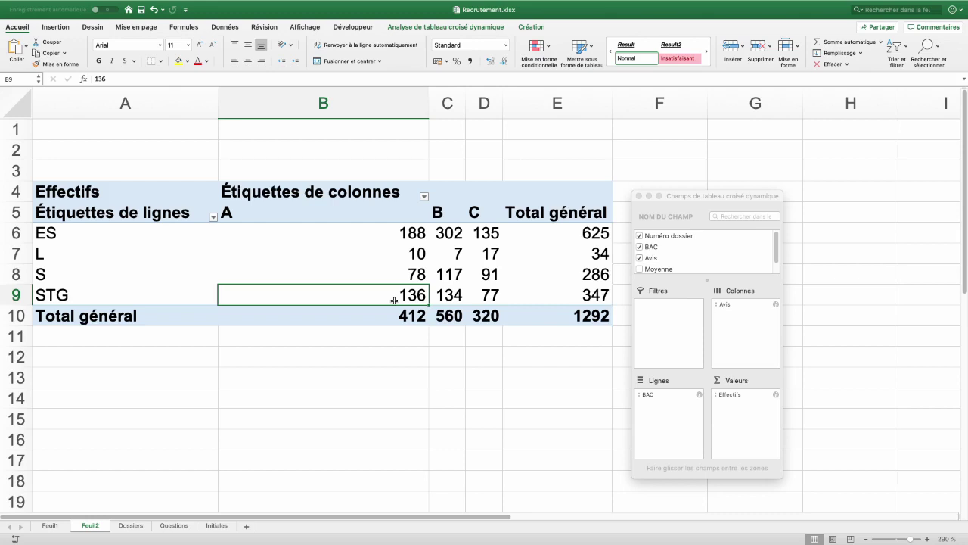
{"action": "mouse_move", "coordinate": [731, 394]}
{"action": "left_mouse_down"}
{"action": "mouse_move", "coordinate": [738, 288]}
{"action": "mouse_move", "coordinate": [718, 260]}
{"action": "left_mouse_up"}
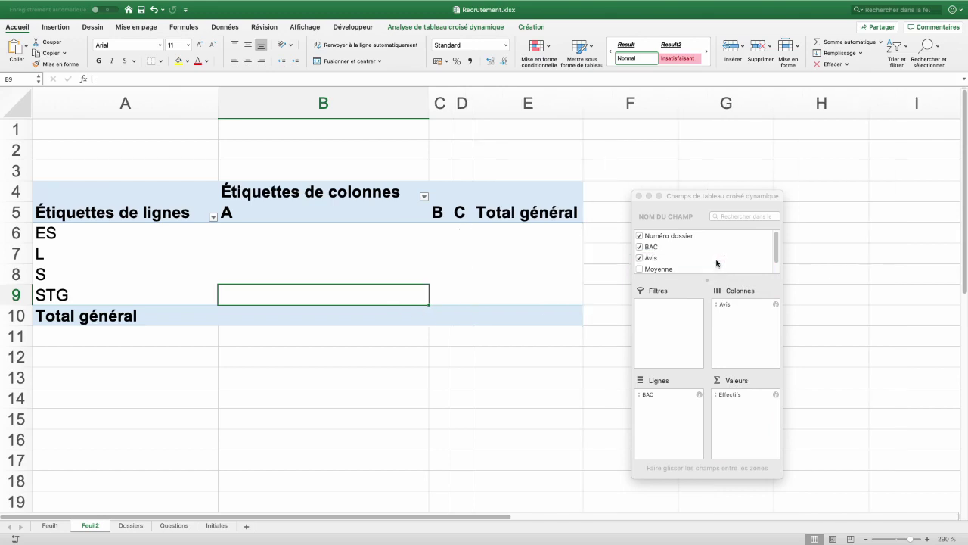
- Average the Moyenne grades in the pivot as 'Moyenne des notes', giving 12,26029412 for STG/A
{"action": "mouse_move", "coordinate": [656, 269]}
{"action": "left_mouse_down"}
{"action": "mouse_move", "coordinate": [676, 270]}
{"action": "mouse_move", "coordinate": [744, 411]}
{"action": "left_mouse_up"}
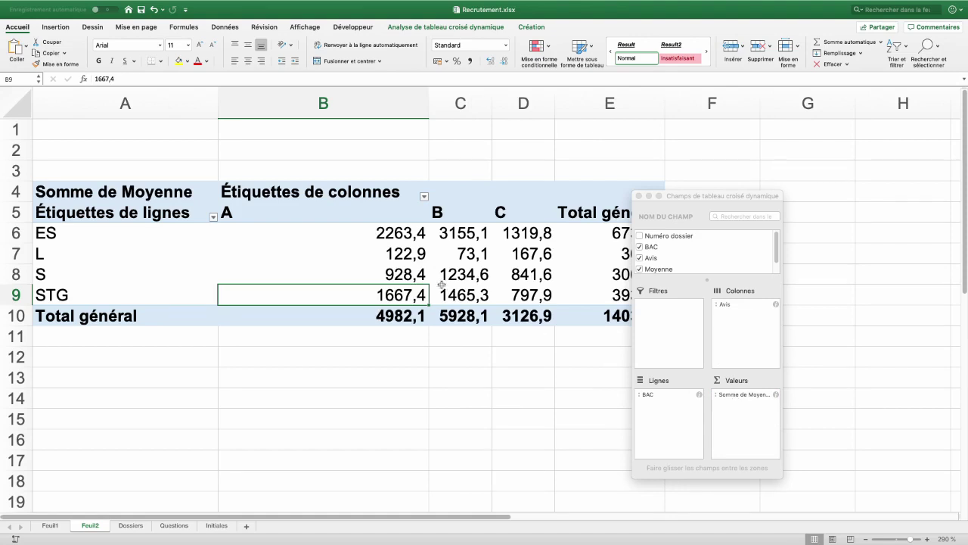
{"action": "right_click", "coordinate": [387, 250]}
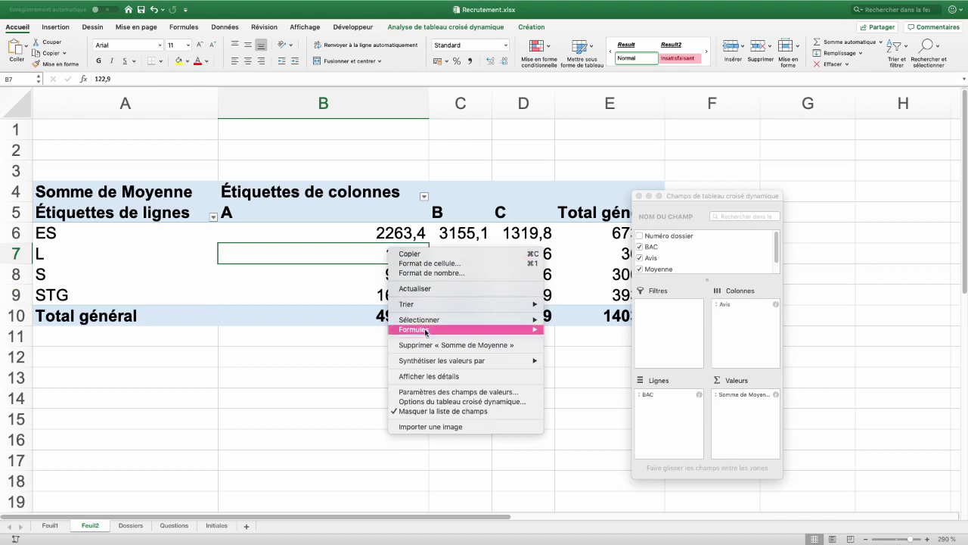
{"action": "left_click", "coordinate": [421, 392]}
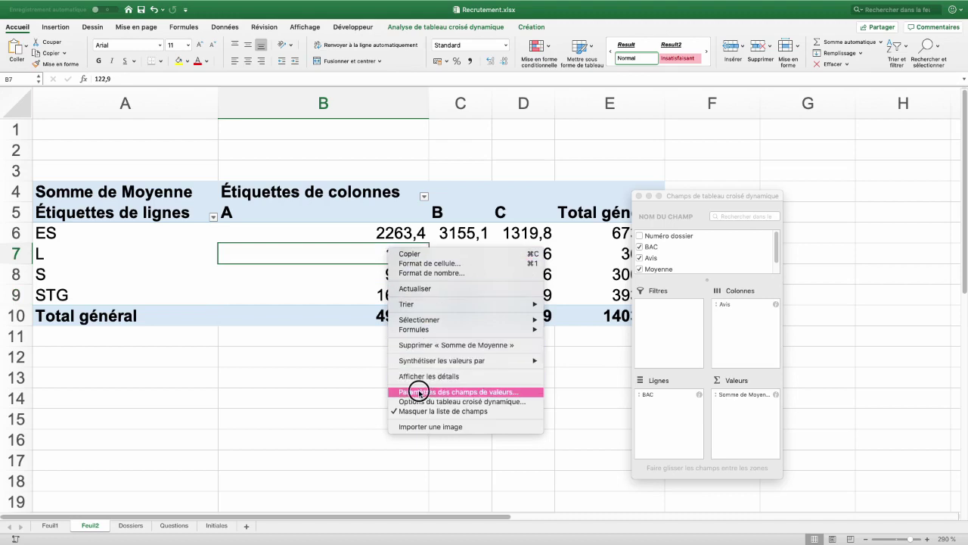
{"action": "left_click", "coordinate": [376, 394]}
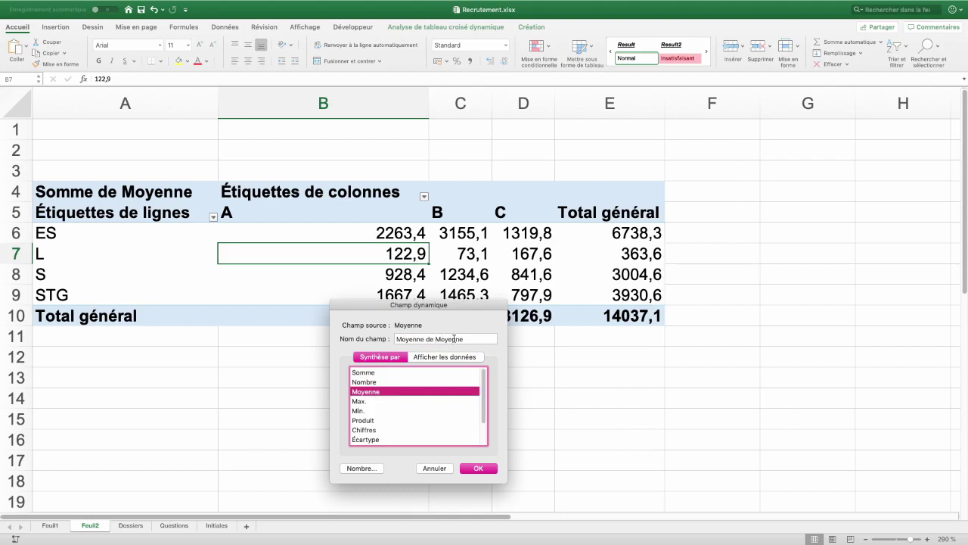
{"action": "left_click_drag", "start_coordinate": [467, 339], "coordinate": [428, 338]}
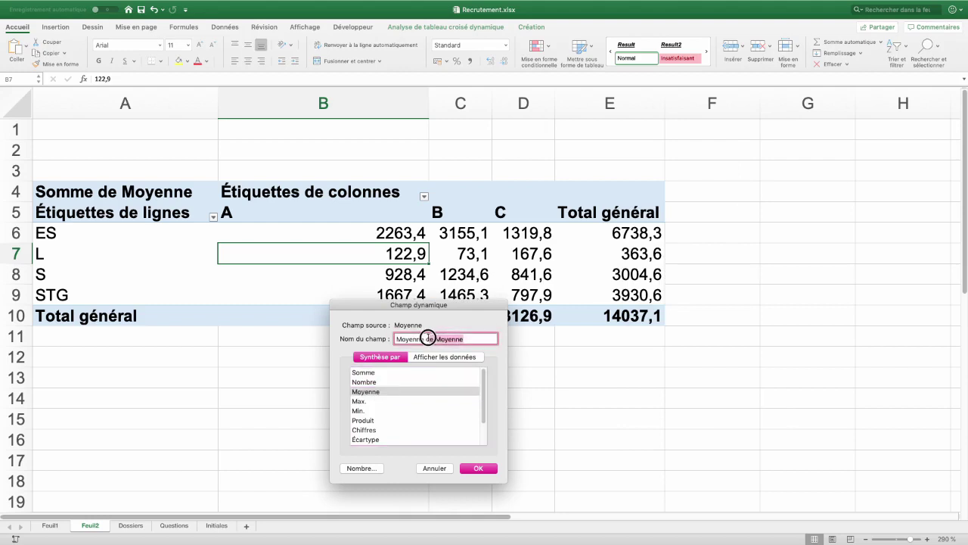
{"action": "type", "text": "s"}
{"action": "left_click", "coordinate": [485, 466]}
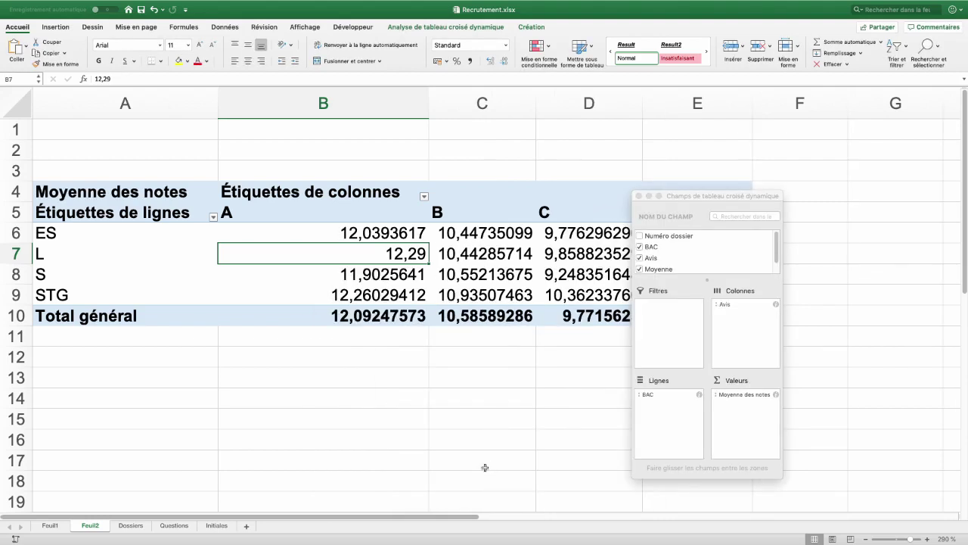
{"action": "left_click", "coordinate": [353, 296]}
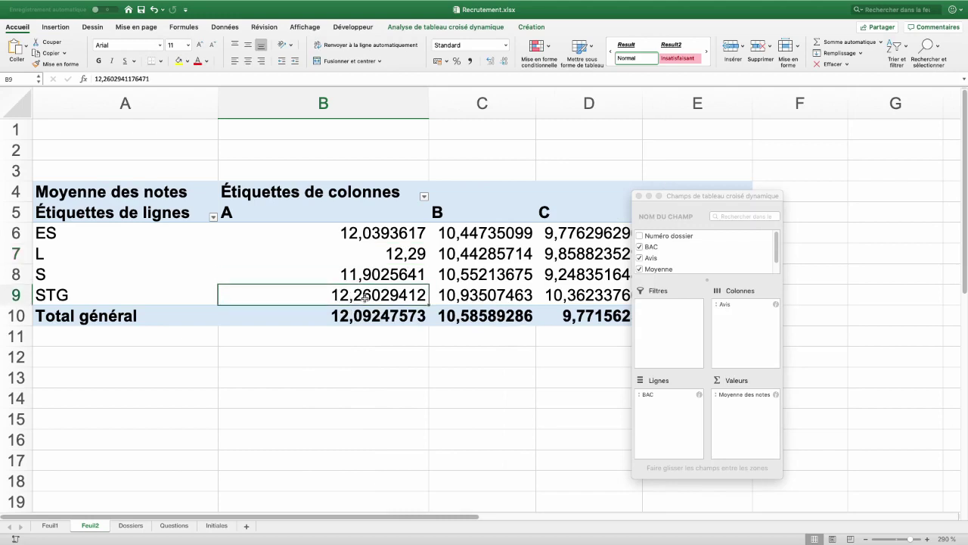
{"action": "key", "text": "ctrl+Page_Down"}
{"action": "key", "text": "ctrl+Page_Down"}
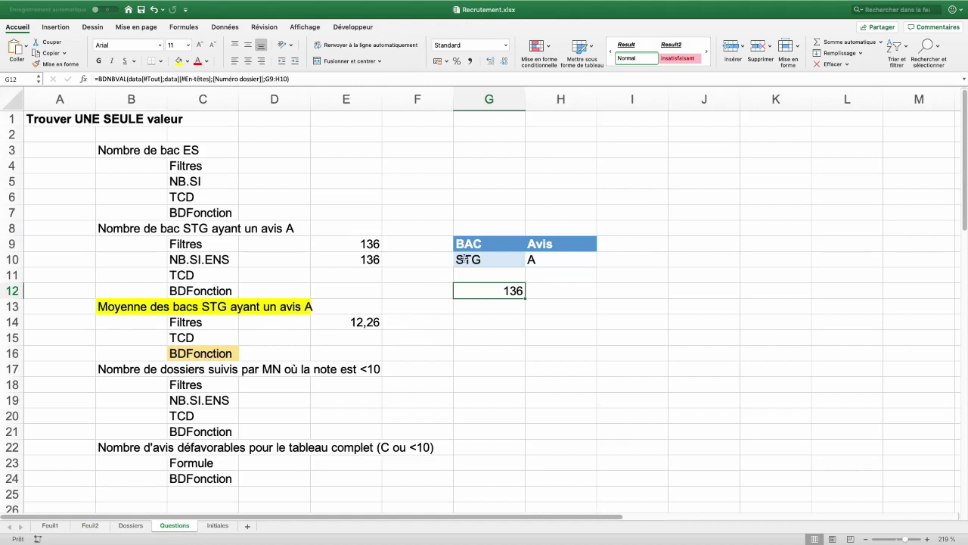
- Select the G9:H10 criteria, then open G12's BDNBVAL formula for editing
{"action": "mouse_move", "coordinate": [464, 261]}
{"action": "left_mouse_down"}
{"action": "mouse_move", "coordinate": [473, 244]}
{"action": "mouse_move", "coordinate": [551, 244]}
{"action": "left_mouse_up"}
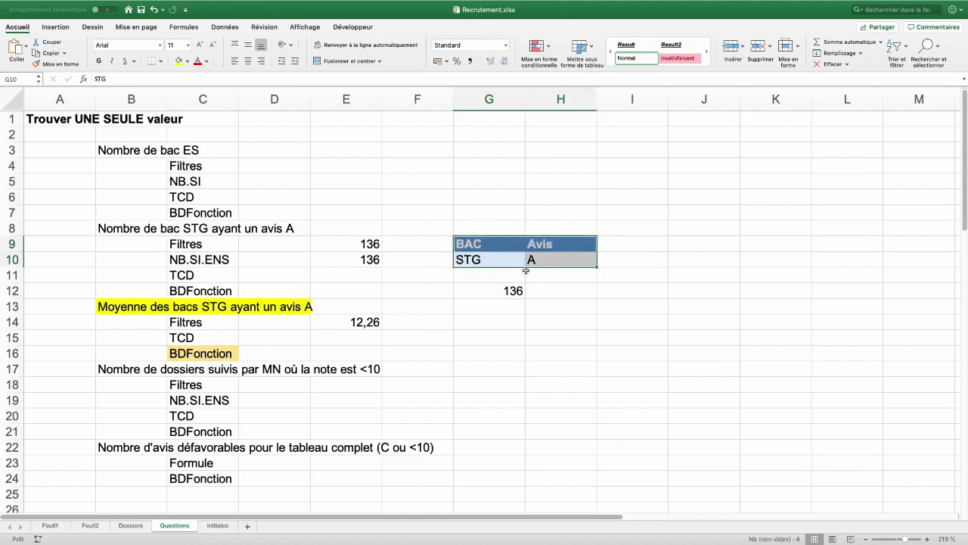
{"action": "double_click", "coordinate": [507, 290]}
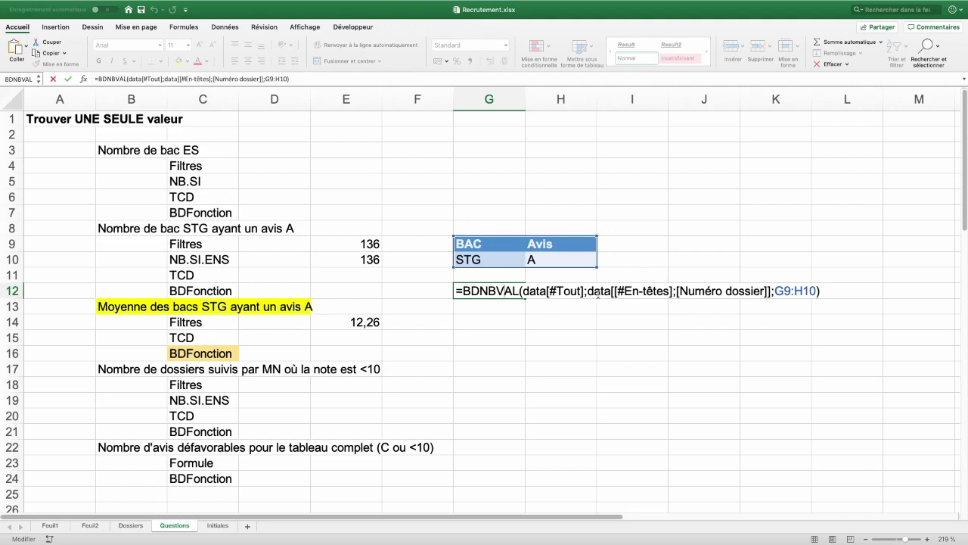
- Commit the G12 count and start a BDMOYENNE formula in G16
{"action": "key", "text": "Return"}
{"action": "left_click", "coordinate": [490, 355]}
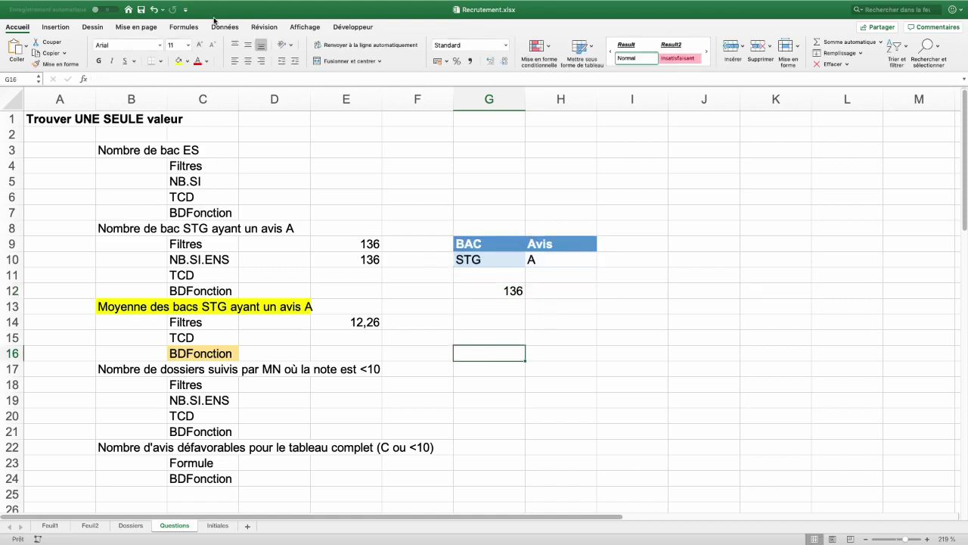
{"action": "left_click", "coordinate": [183, 27]}
{"action": "left_click", "coordinate": [20, 47]}
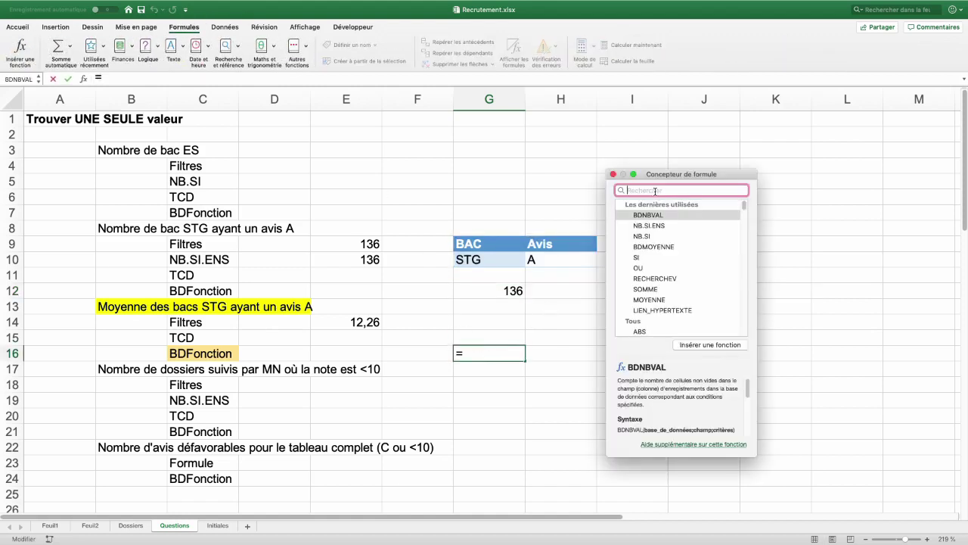
{"action": "type", "text": "bdmo"}
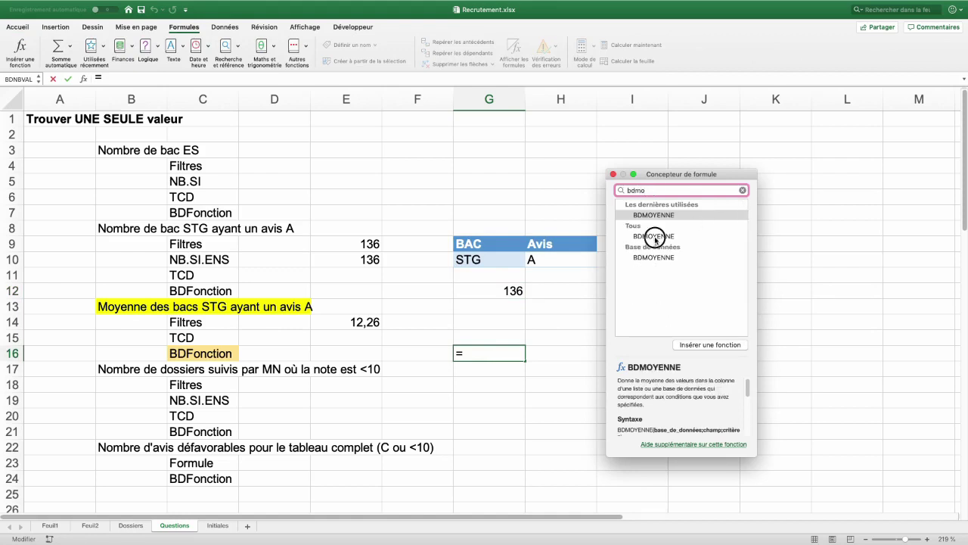
{"action": "left_click", "coordinate": [655, 236]}
{"action": "double_click", "coordinate": [661, 236]}
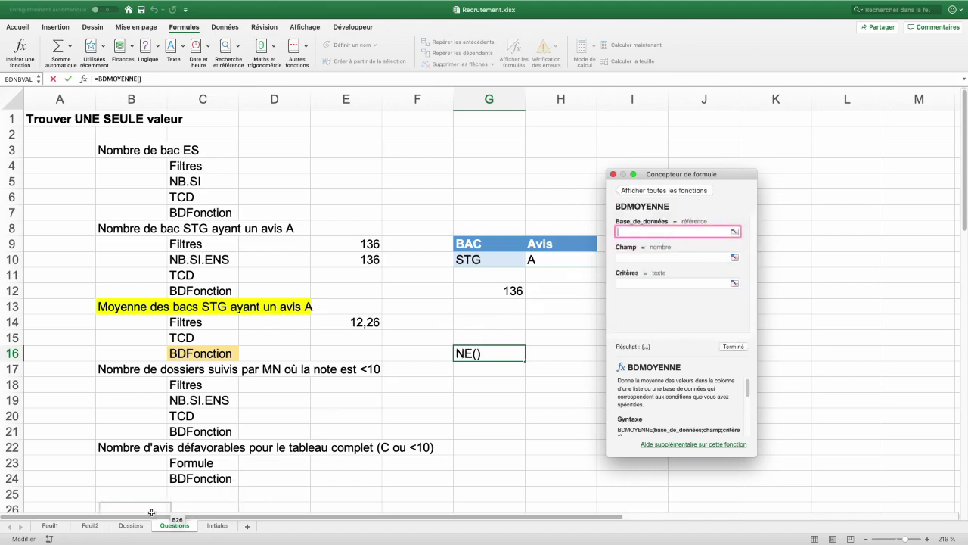
- Set BDMOYENNE to the whole data table, the Moyenne field and criteria G9:H10, giving 12,26
{"action": "left_click", "coordinate": [131, 525]}
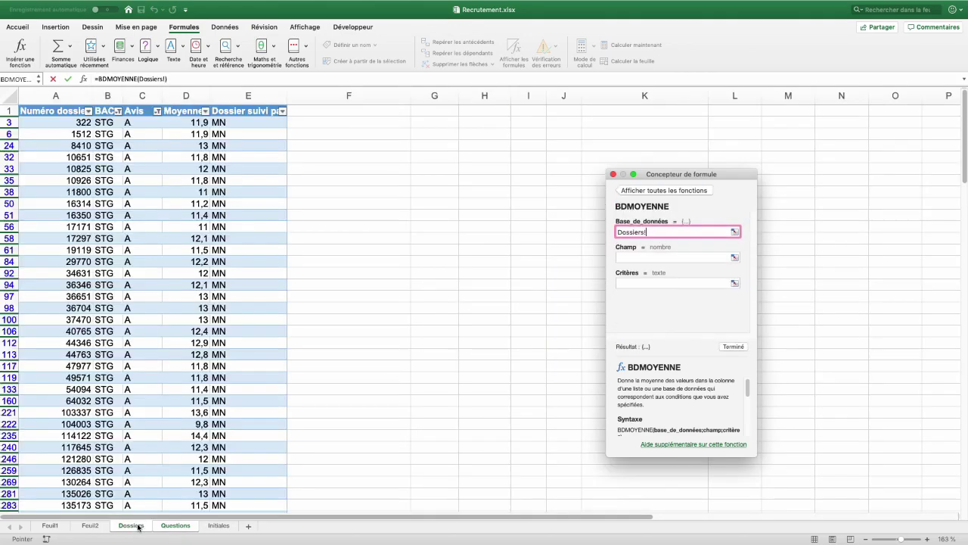
{"action": "left_click", "coordinate": [21, 111]}
{"action": "left_click", "coordinate": [22, 111]}
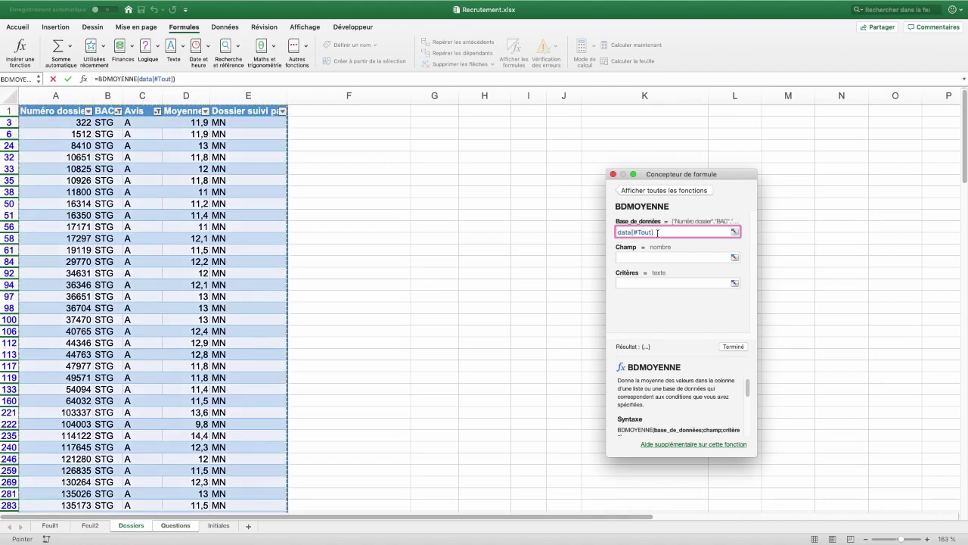
{"action": "left_click", "coordinate": [634, 260]}
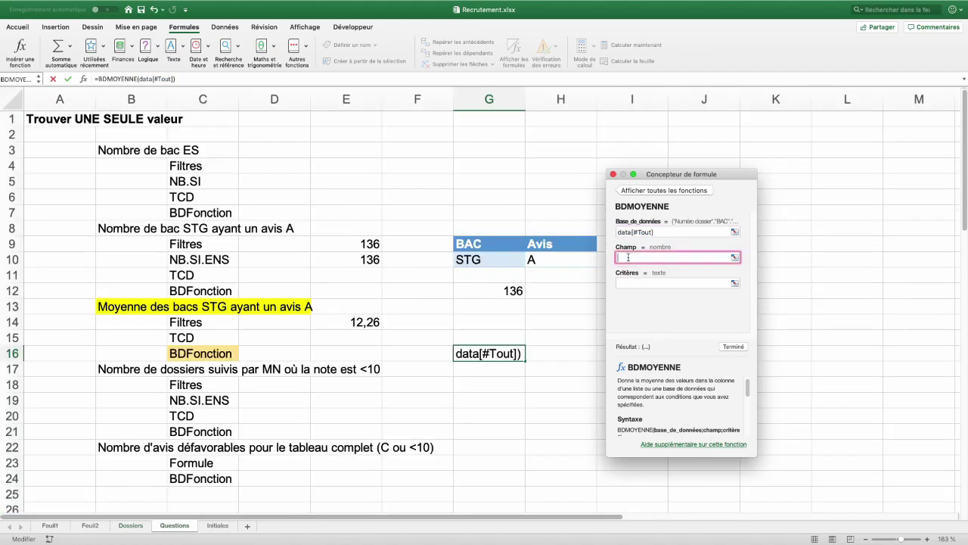
{"action": "left_click", "coordinate": [130, 525]}
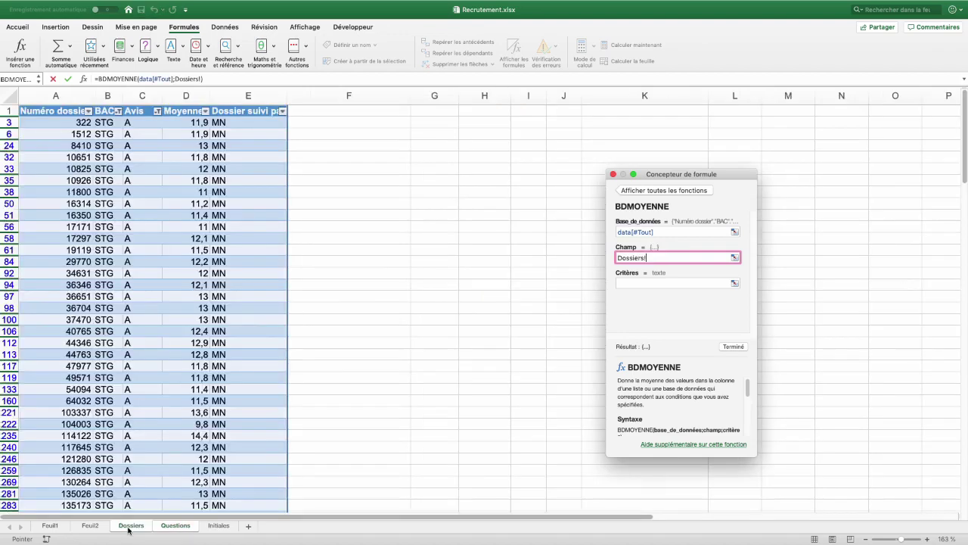
{"action": "left_click", "coordinate": [187, 111]}
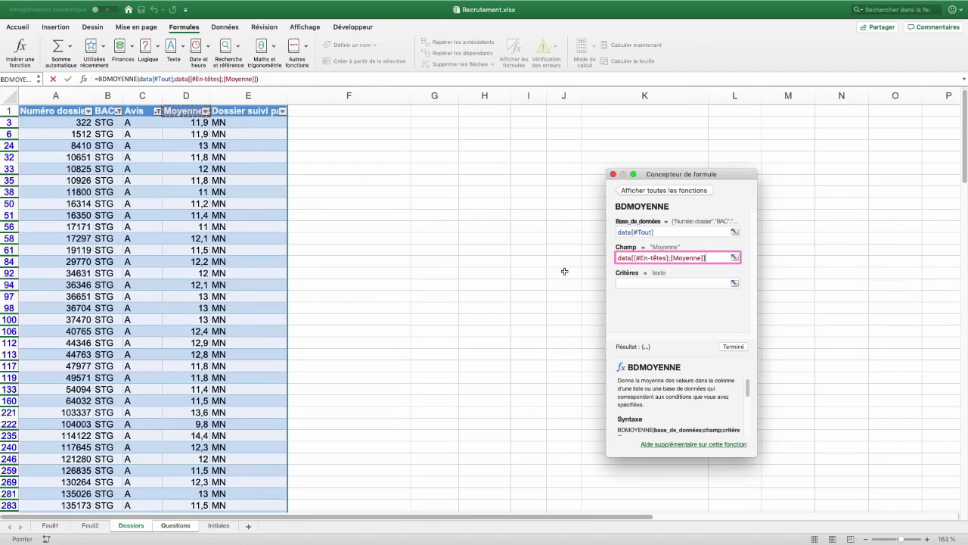
{"action": "left_click", "coordinate": [636, 283]}
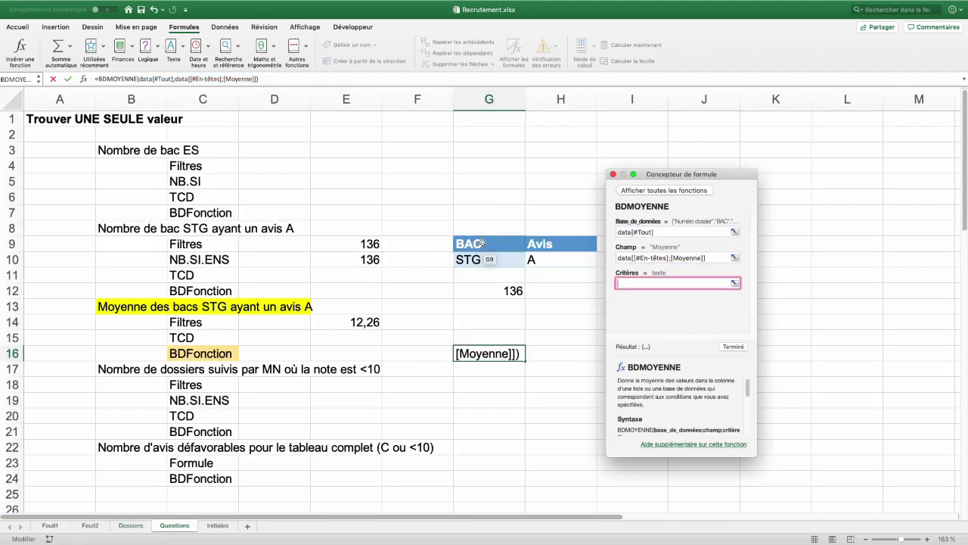
{"action": "left_click_drag", "start_coordinate": [473, 244], "coordinate": [558, 261]}
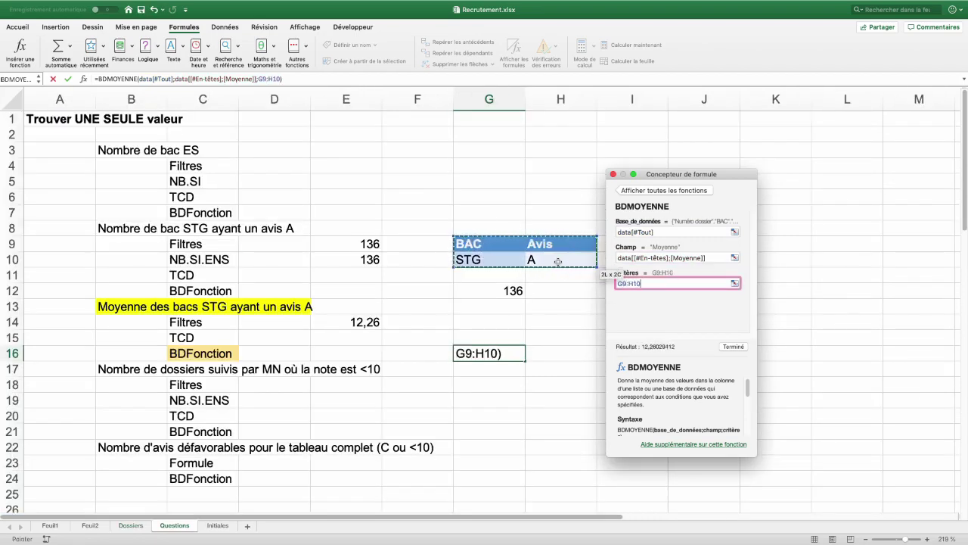
{"action": "left_click", "coordinate": [732, 346]}
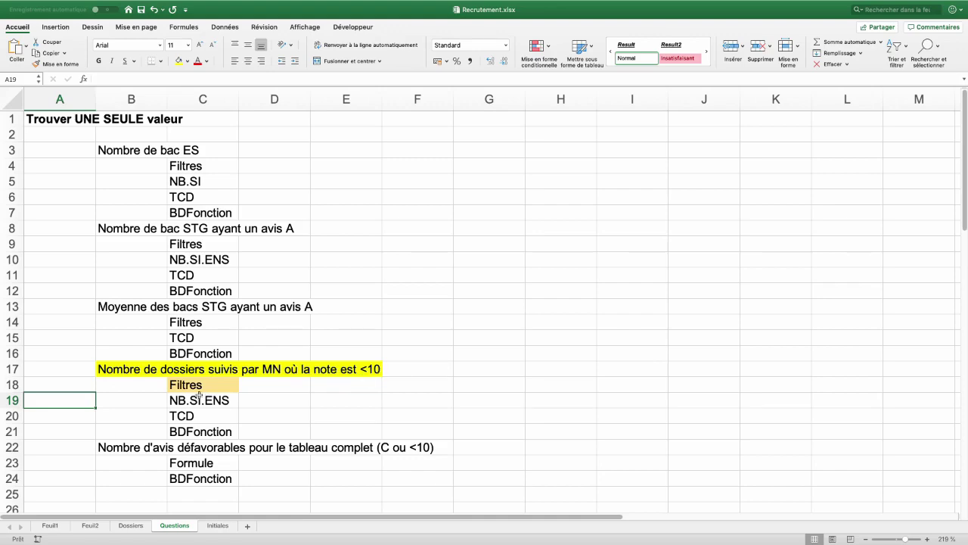
- Clear the Dossiers table filters and filter Dossier suivi par to MN only
{"action": "left_click", "coordinate": [122, 528]}
{"action": "left_click", "coordinate": [112, 156]}
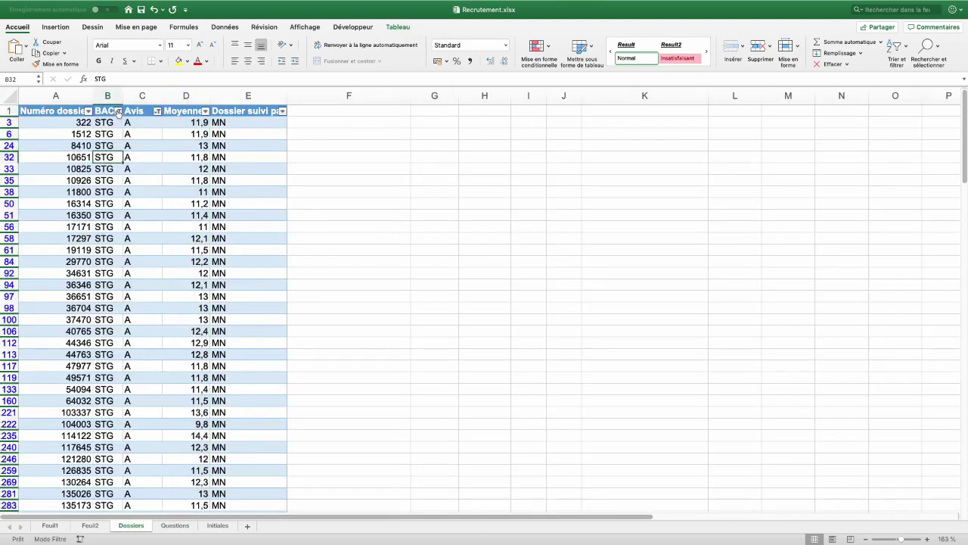
{"action": "left_click", "coordinate": [225, 27]}
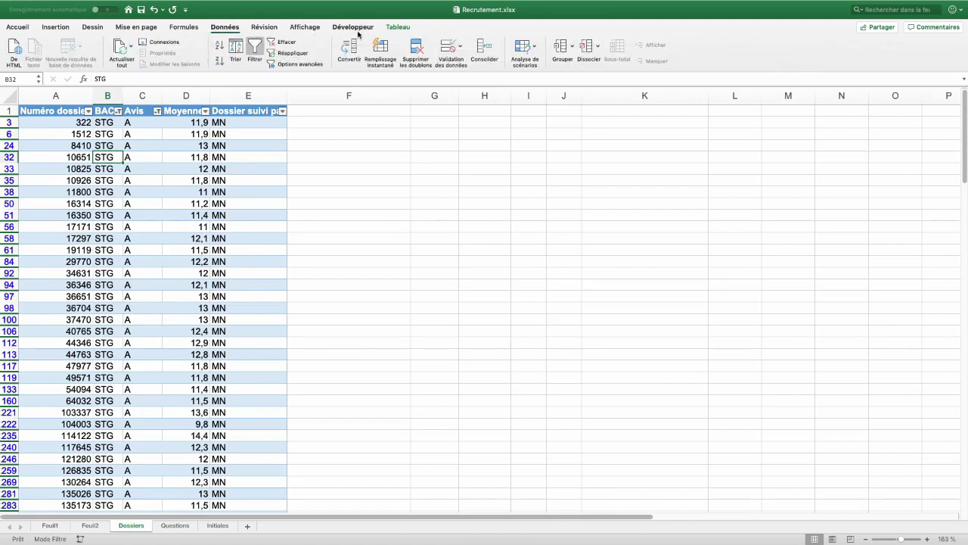
{"action": "left_click", "coordinate": [281, 42]}
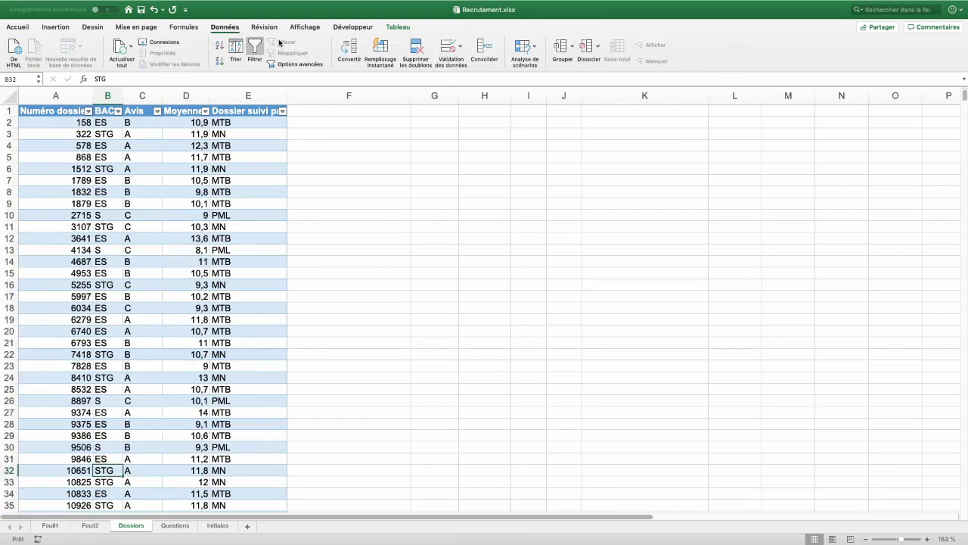
{"action": "left_click", "coordinate": [282, 111]}
{"action": "left_click", "coordinate": [310, 224]}
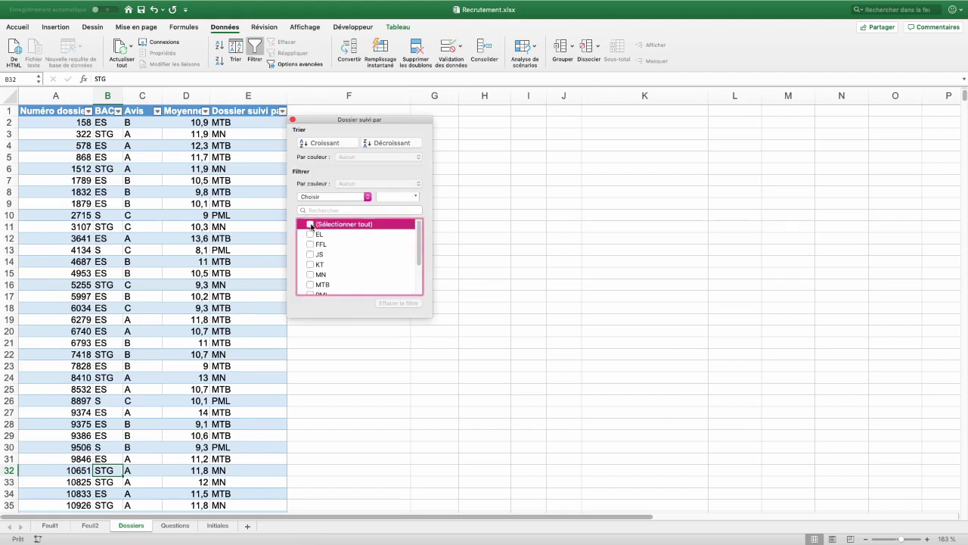
{"action": "left_click", "coordinate": [311, 275]}
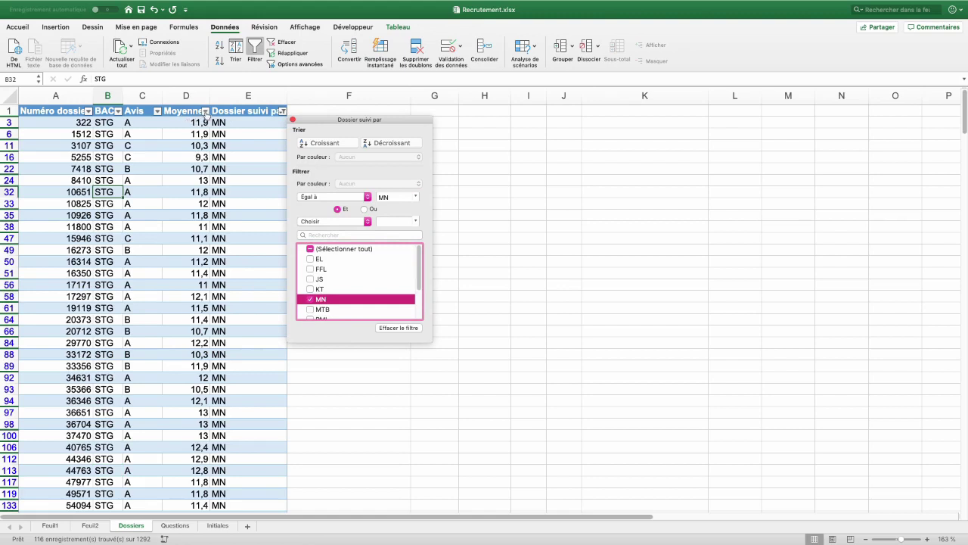
- Filter the Moyenne column to values less than 10
{"action": "left_click", "coordinate": [205, 112]}
{"action": "left_click", "coordinate": [205, 112]}
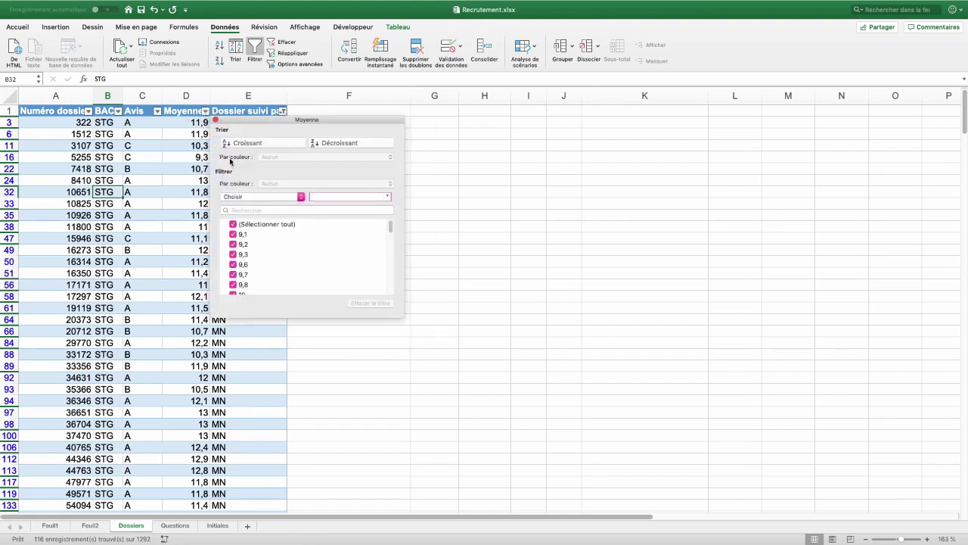
{"action": "left_click", "coordinate": [249, 198]}
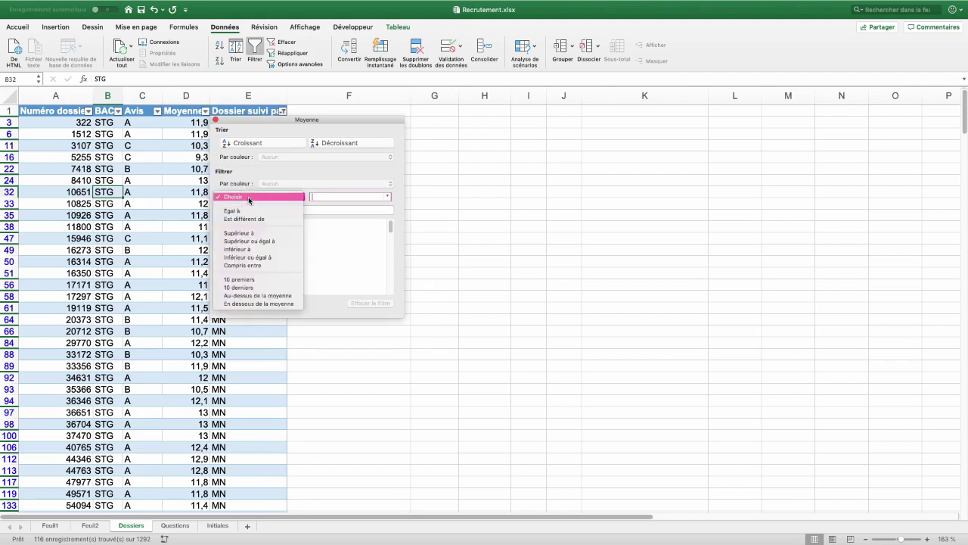
{"action": "left_click", "coordinate": [253, 250]}
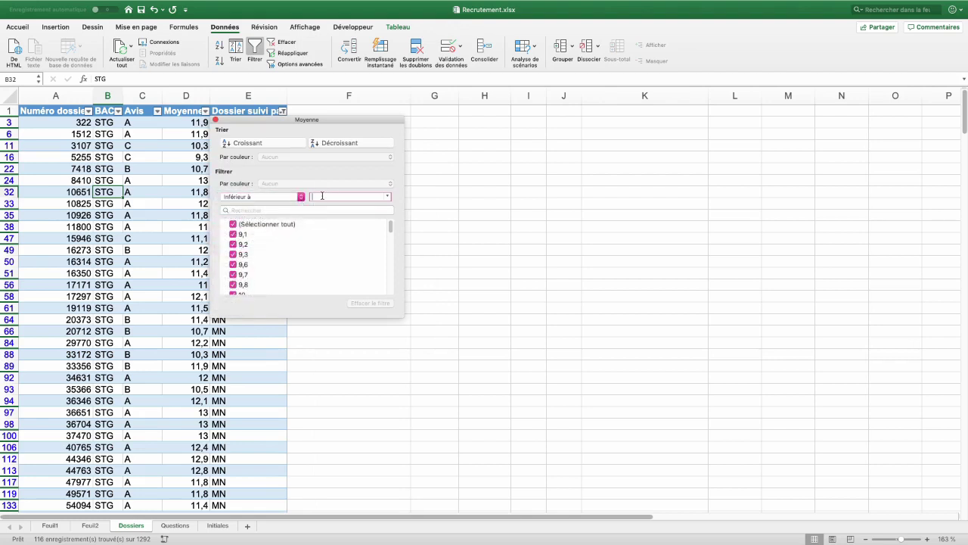
{"action": "type", "text": "10"}
{"action": "left_click", "coordinate": [214, 120]}
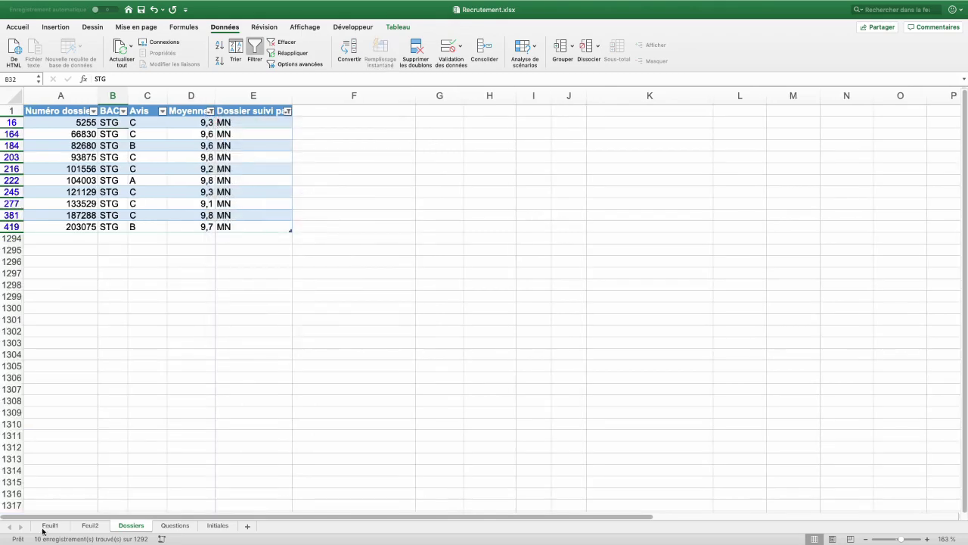
- Enter 10 as the filtered record count in E18 on Questions
{"action": "left_click", "coordinate": [175, 525]}
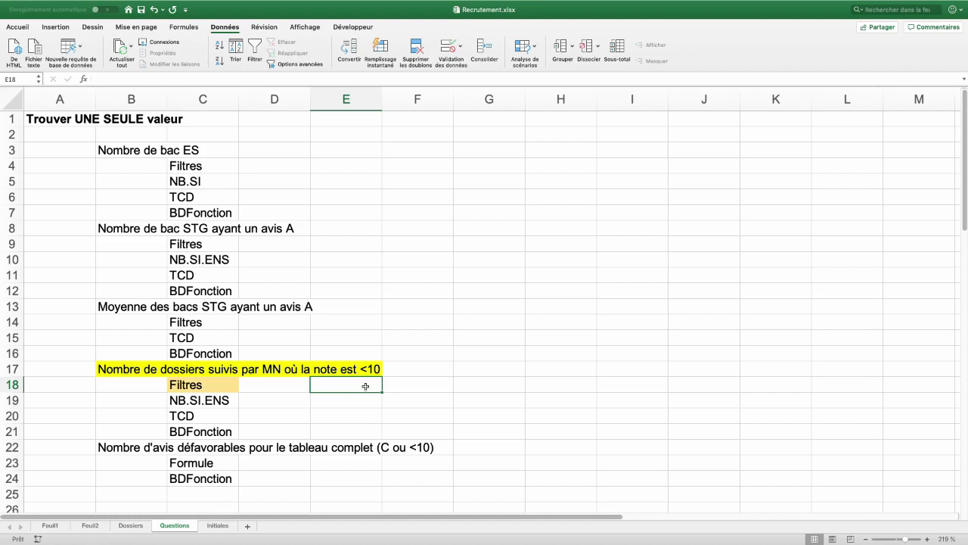
{"action": "type", "text": "10"}
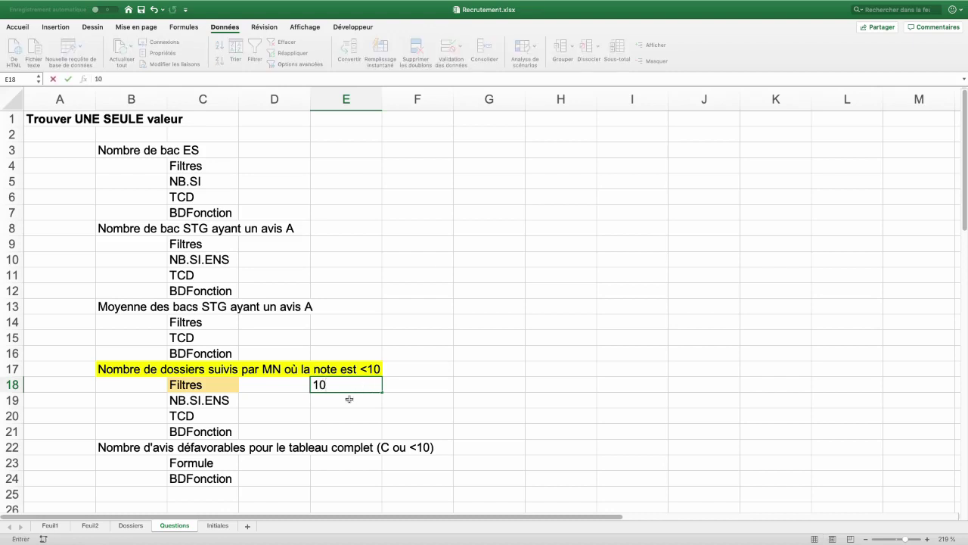
{"action": "left_click", "coordinate": [72, 416]}
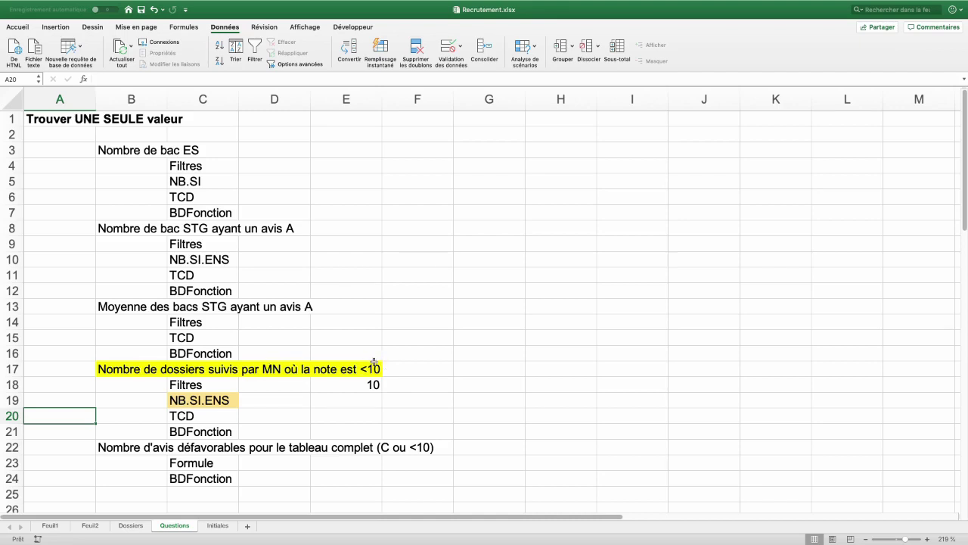
- Start NB.SI.ENS in E19 with range data[Dossier suivi par] and criterion "MN"
{"action": "left_click", "coordinate": [333, 400]}
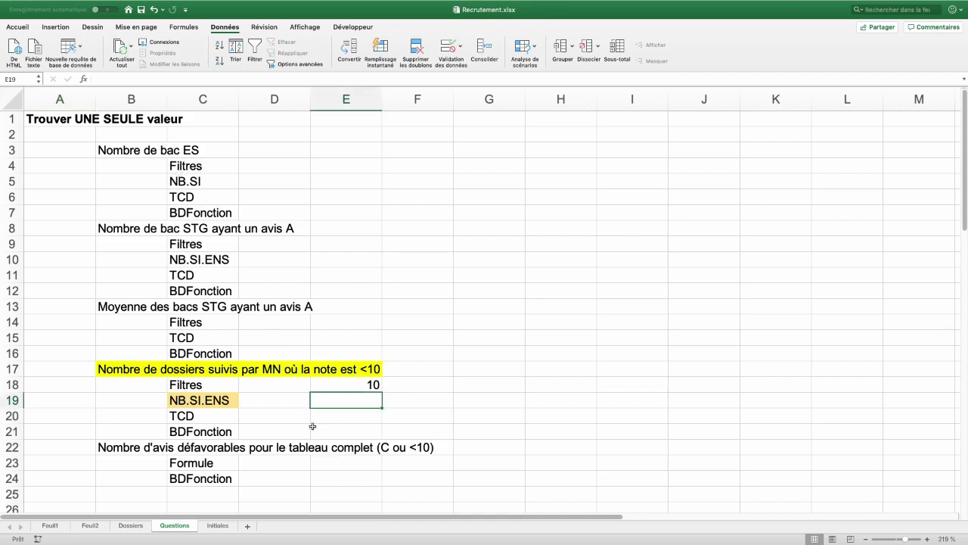
{"action": "left_click", "coordinate": [184, 27]}
{"action": "left_click", "coordinate": [305, 56]}
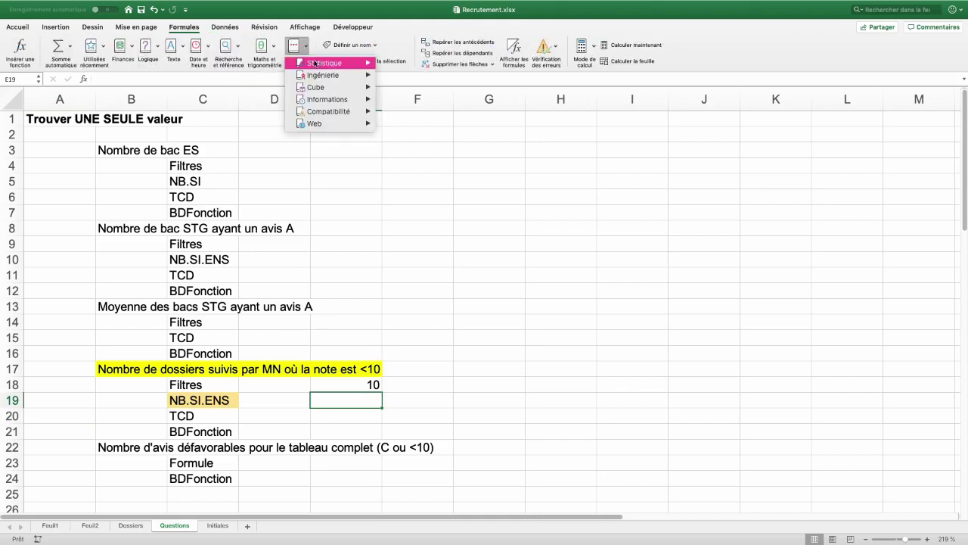
{"action": "mouse_move", "coordinate": [316, 62]}
{"action": "scroll", "coordinate": [429, 384], "scroll_direction": "down", "scroll_amount": 5}
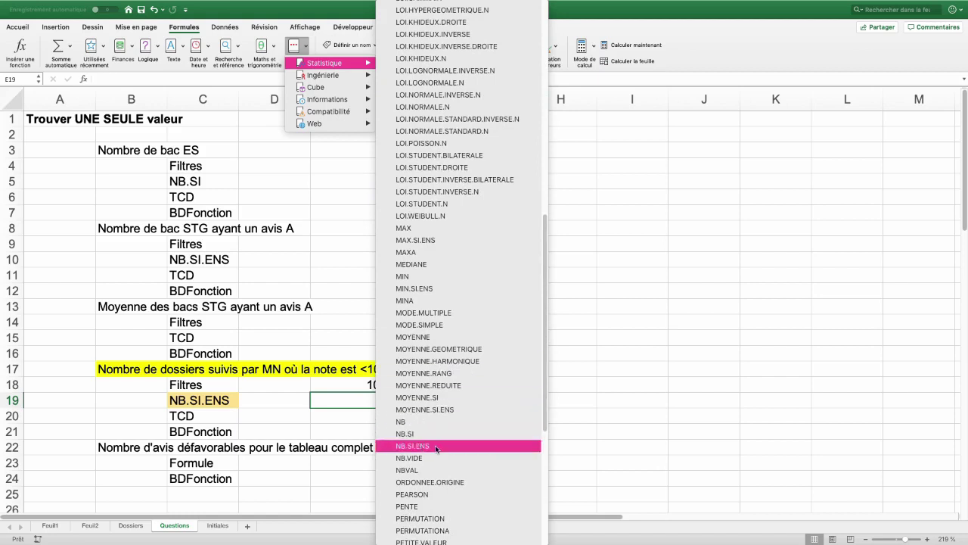
{"action": "left_click", "coordinate": [437, 447]}
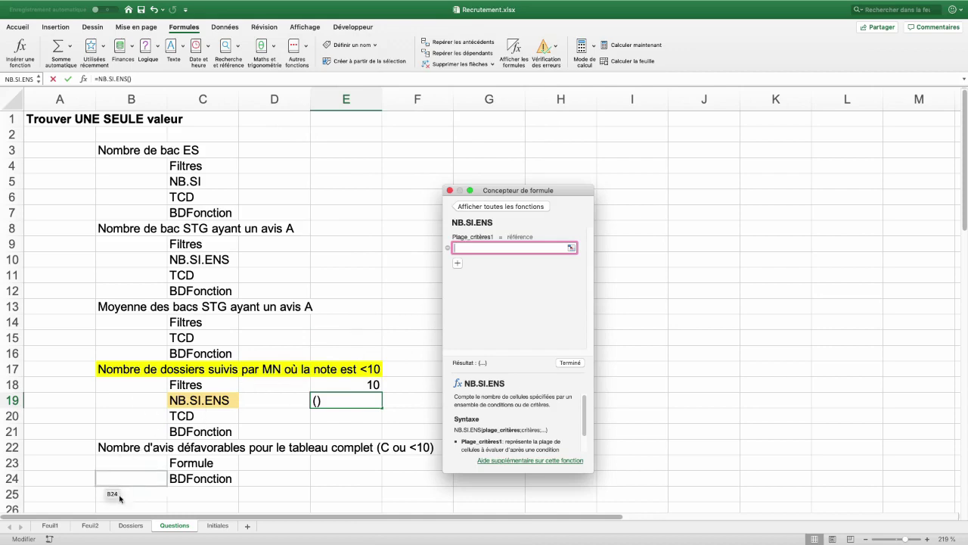
{"action": "left_click", "coordinate": [131, 526]}
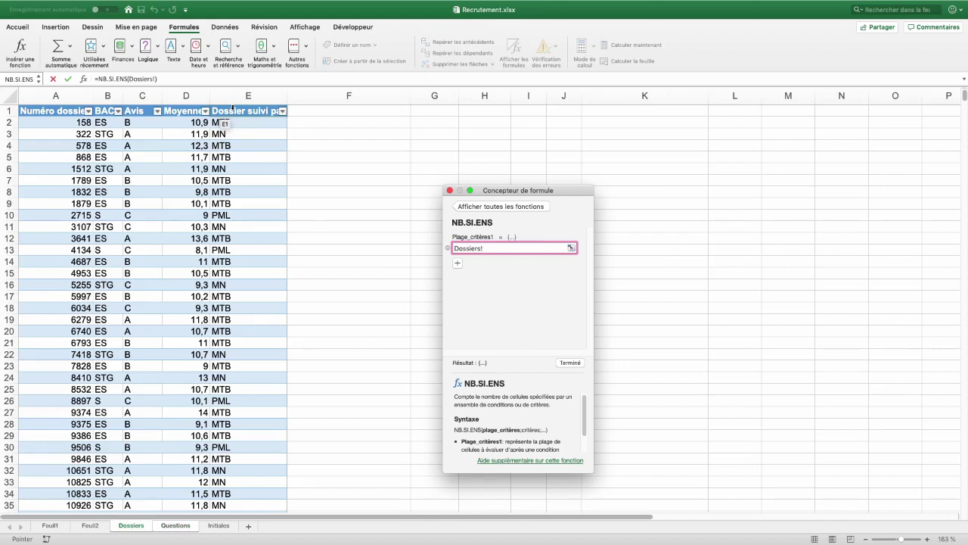
{"action": "left_click", "coordinate": [231, 110]}
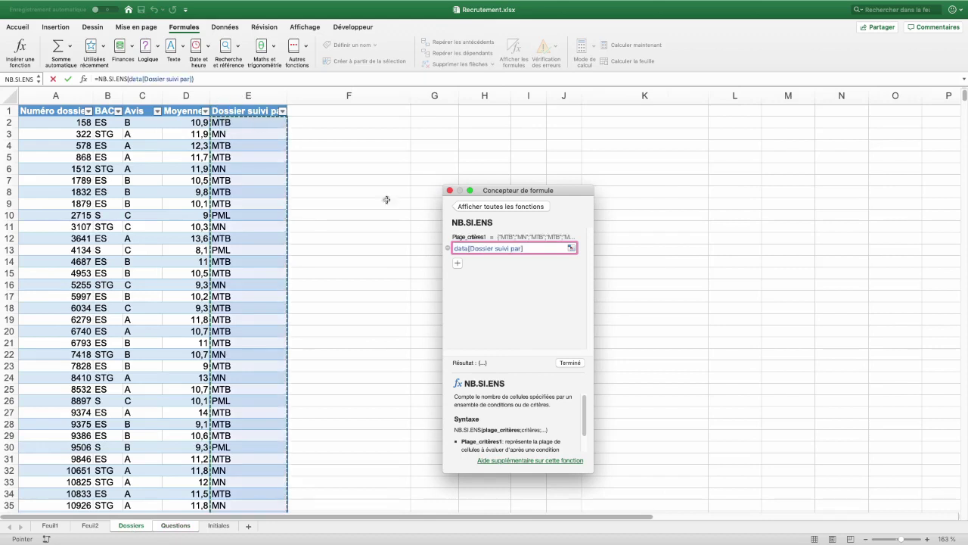
{"action": "left_click", "coordinate": [458, 263]}
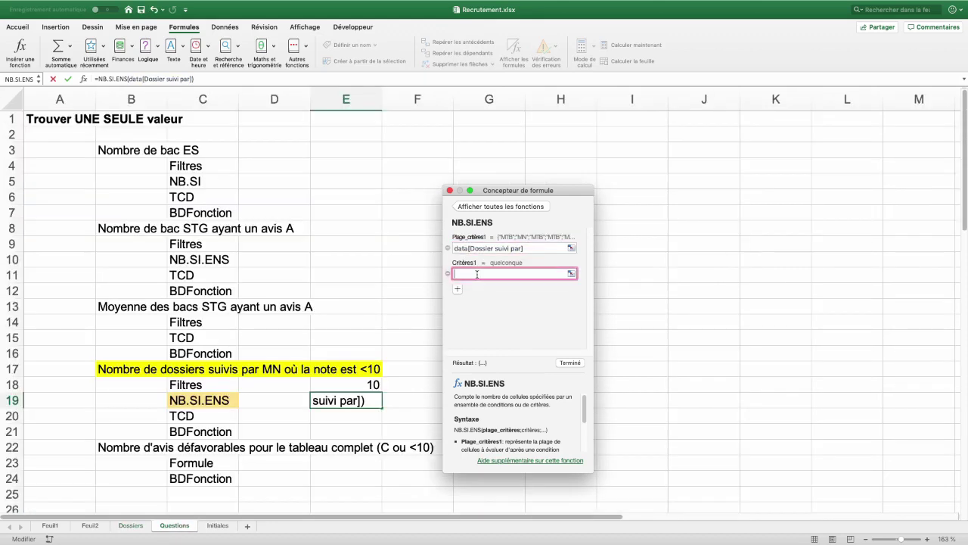
{"action": "type", "text": "\"MN"}
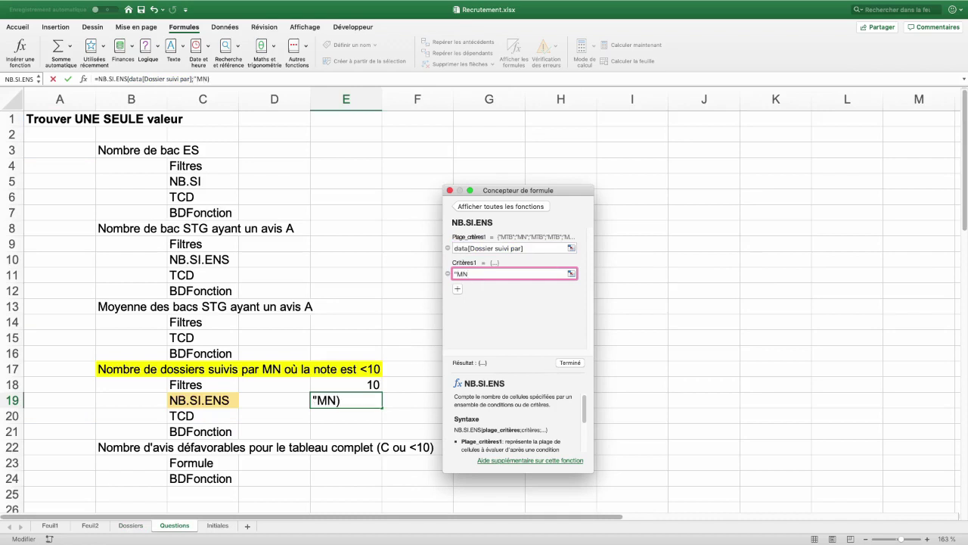
{"action": "type", "text": "\""}
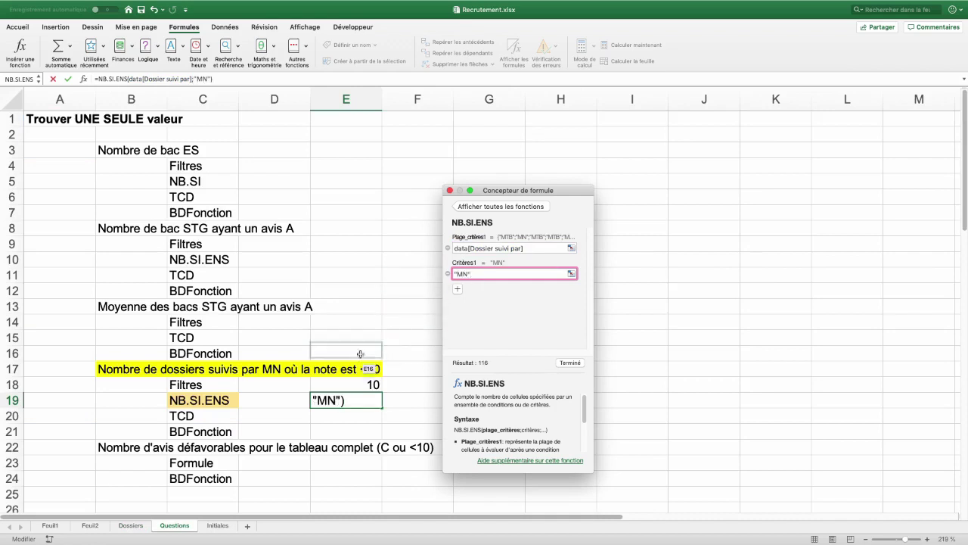
- Add data[Moyenne] with criterion "<10" as the second pair, returning 10
{"action": "left_click", "coordinate": [457, 289]}
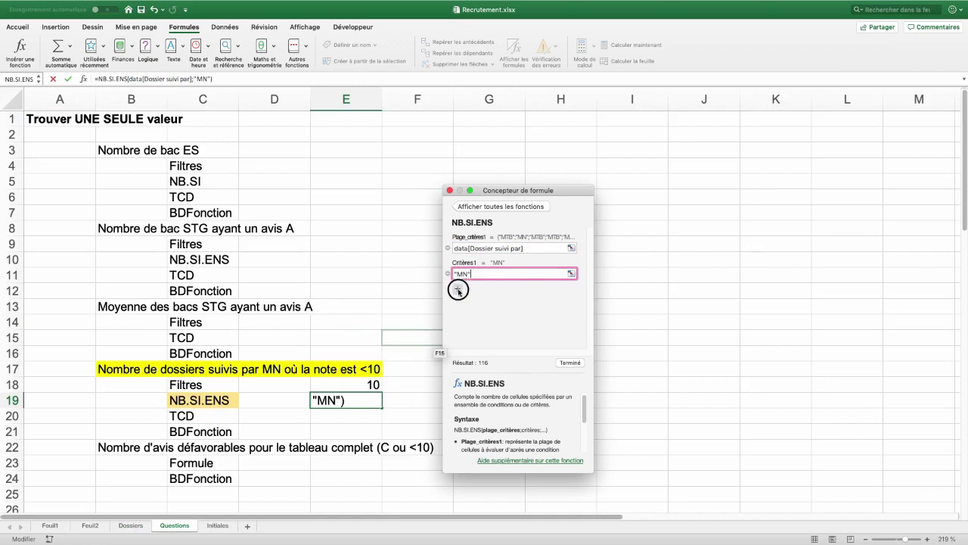
{"action": "left_click", "coordinate": [460, 301]}
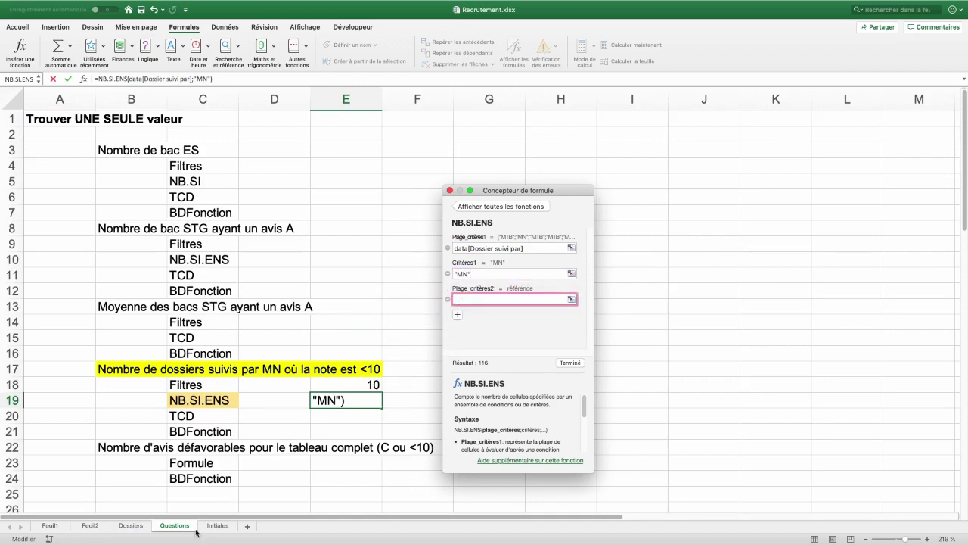
{"action": "left_click", "coordinate": [133, 528]}
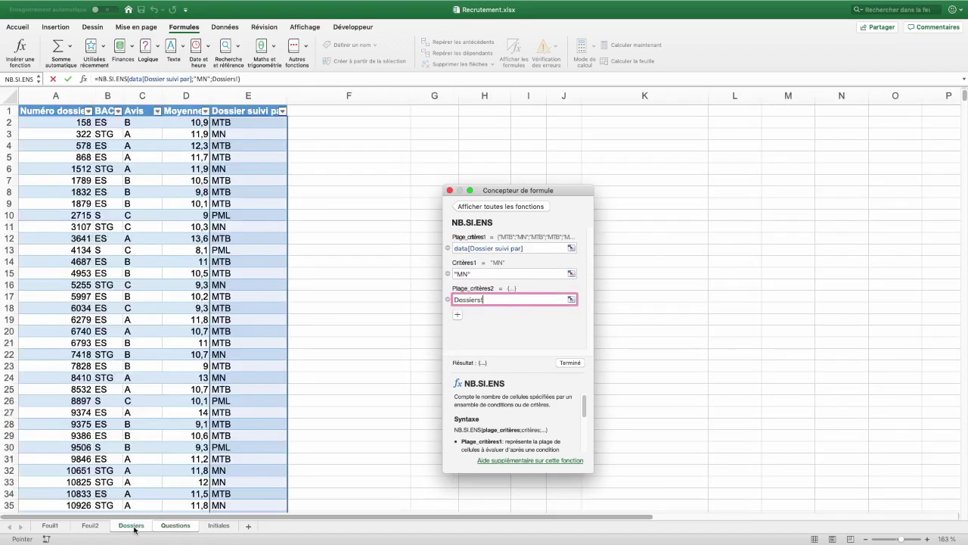
{"action": "left_click", "coordinate": [187, 106]}
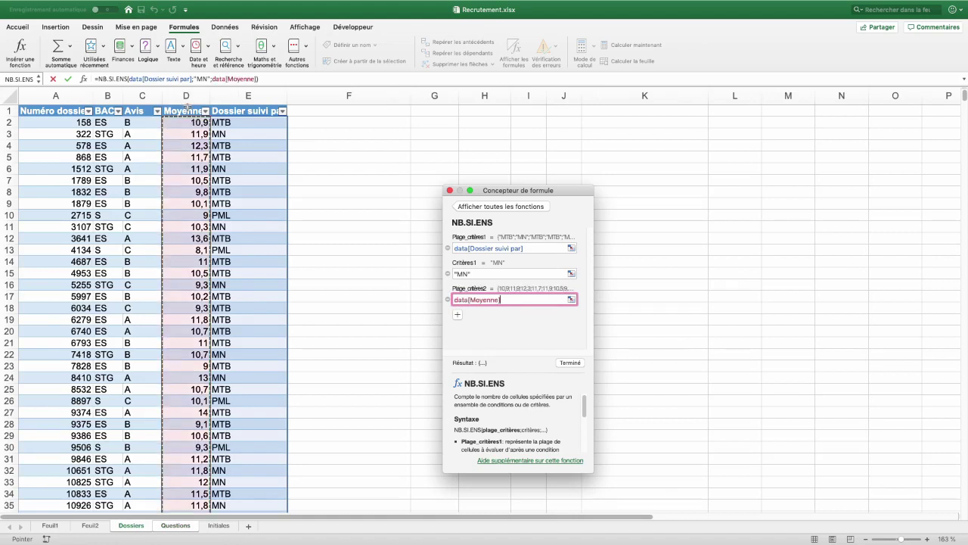
{"action": "left_click", "coordinate": [457, 318]}
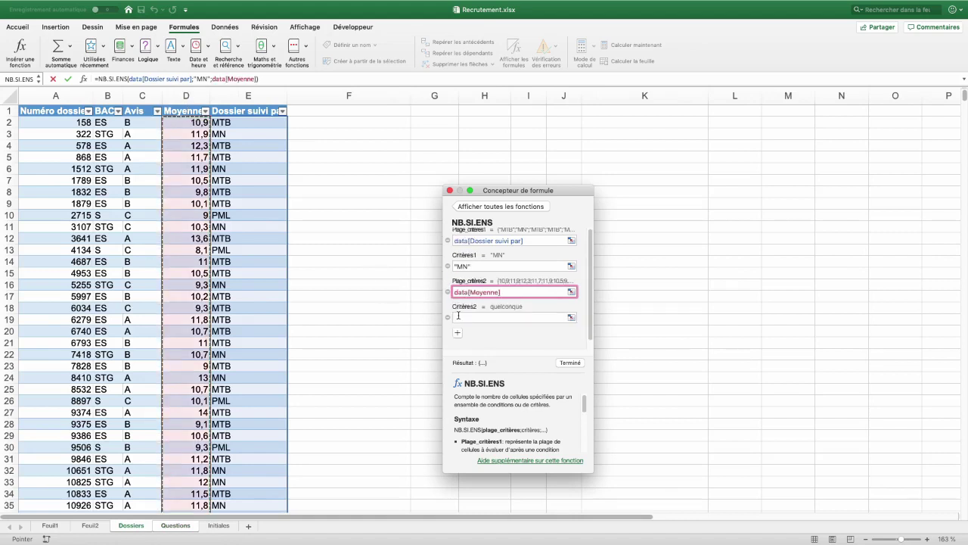
{"action": "left_click", "coordinate": [465, 317]}
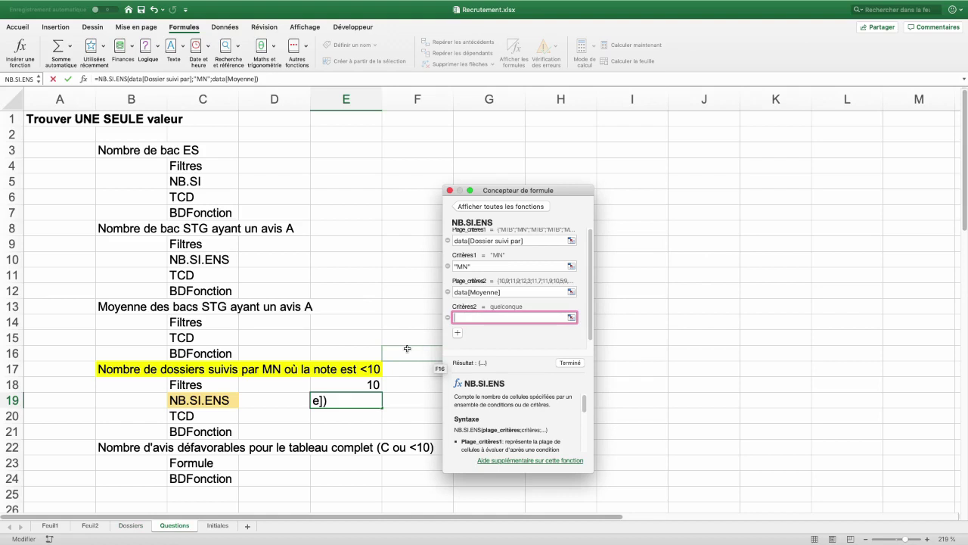
{"action": "type", "text": "\"<10"}
{"action": "type", "text": "\""}
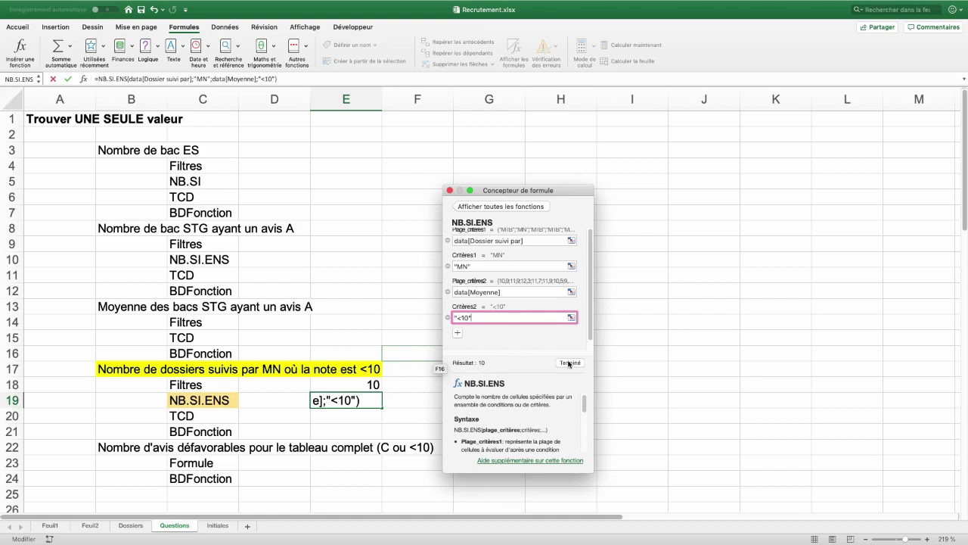
{"action": "left_click", "coordinate": [569, 363]}
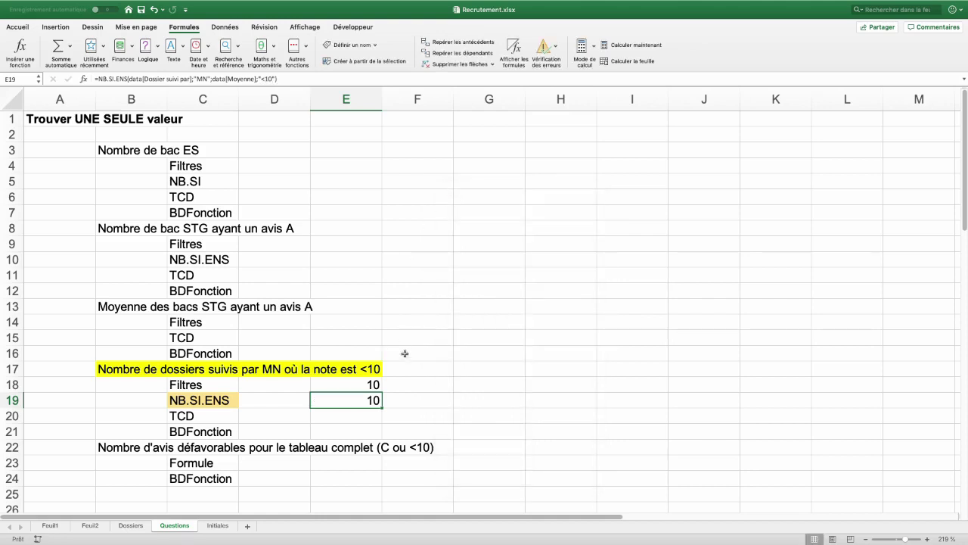
{"action": "double_click", "coordinate": [357, 401]}
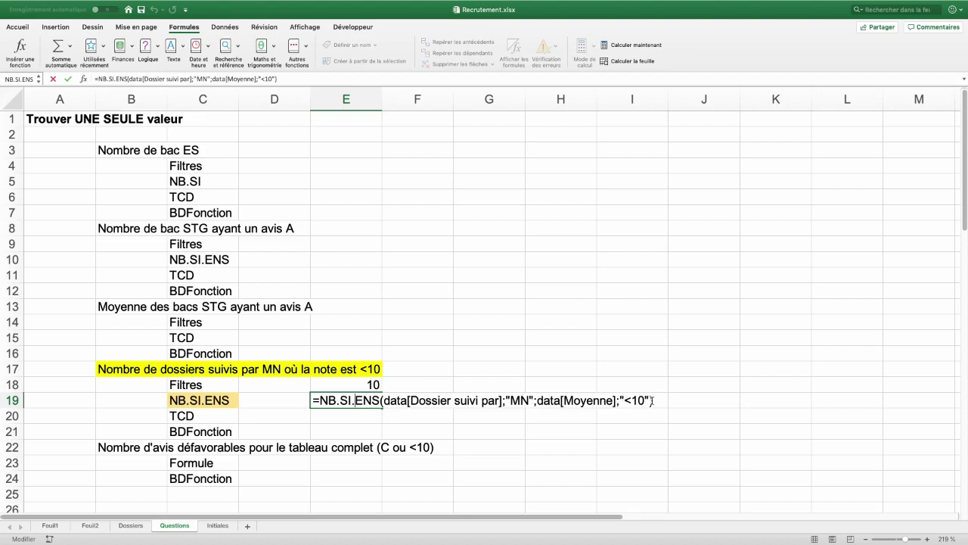
- Commit the reviewed E19 formula and return to the Dossiers sheet
{"action": "left_click", "coordinate": [60, 415]}
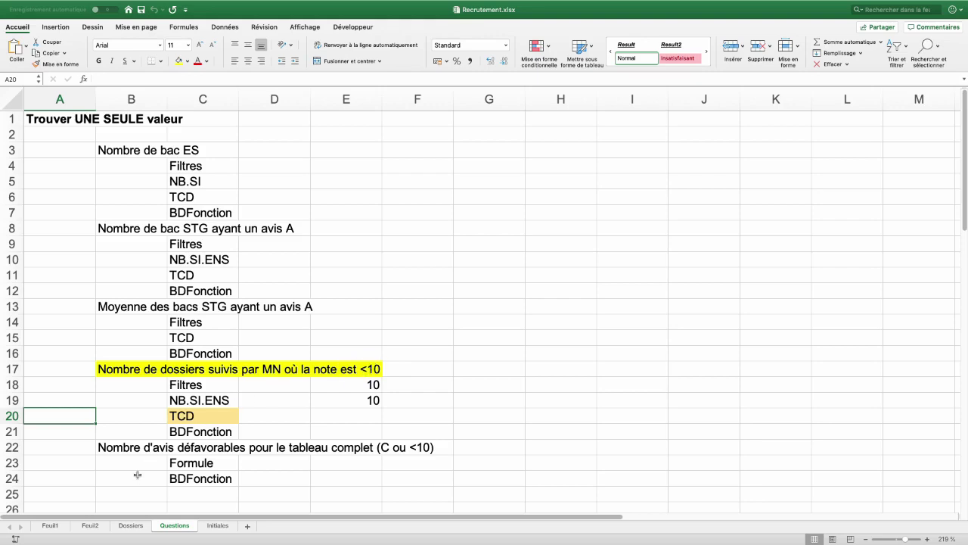
{"action": "left_click", "coordinate": [132, 525]}
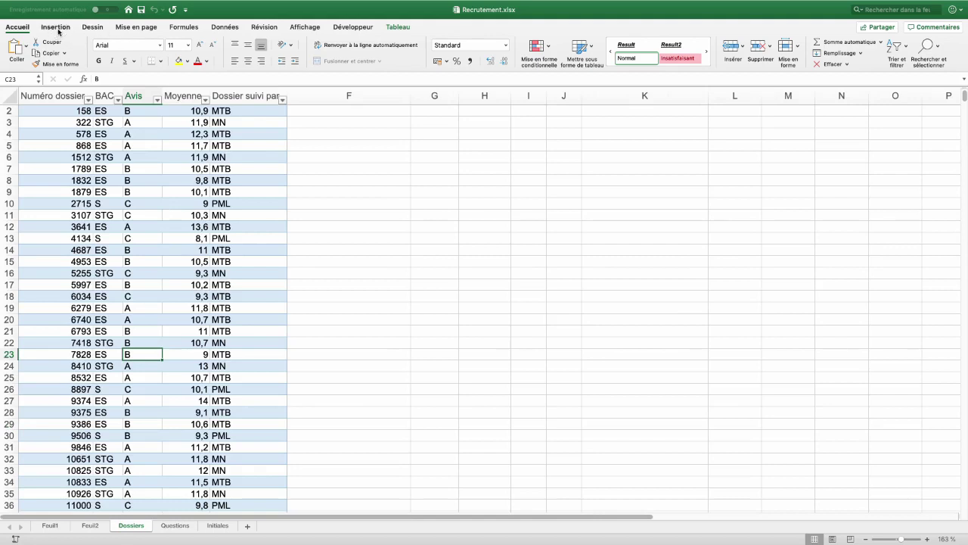
- Create a pivot table on a new sheet with Dossier suivi par filtered to MN
{"action": "left_click", "coordinate": [55, 28]}
{"action": "left_click", "coordinate": [16, 50]}
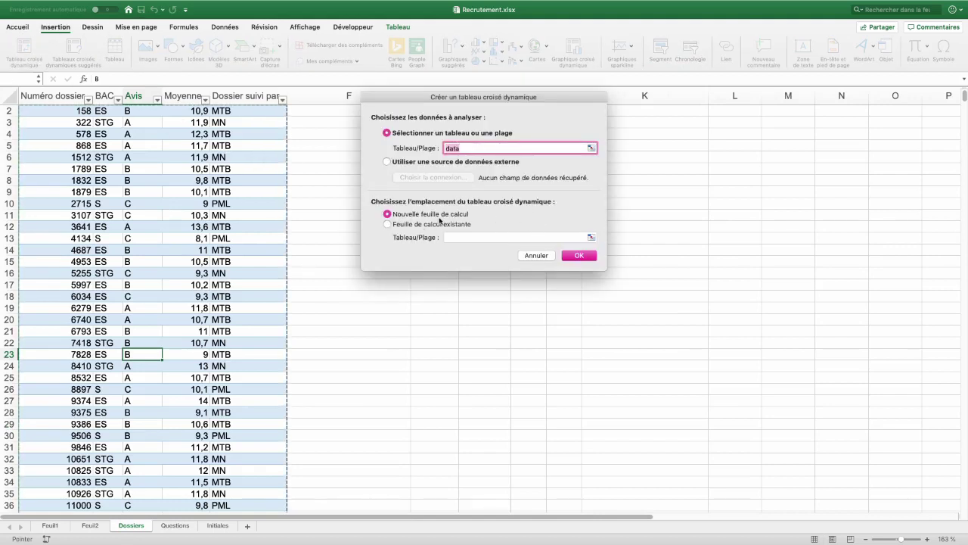
{"action": "key", "text": "Return"}
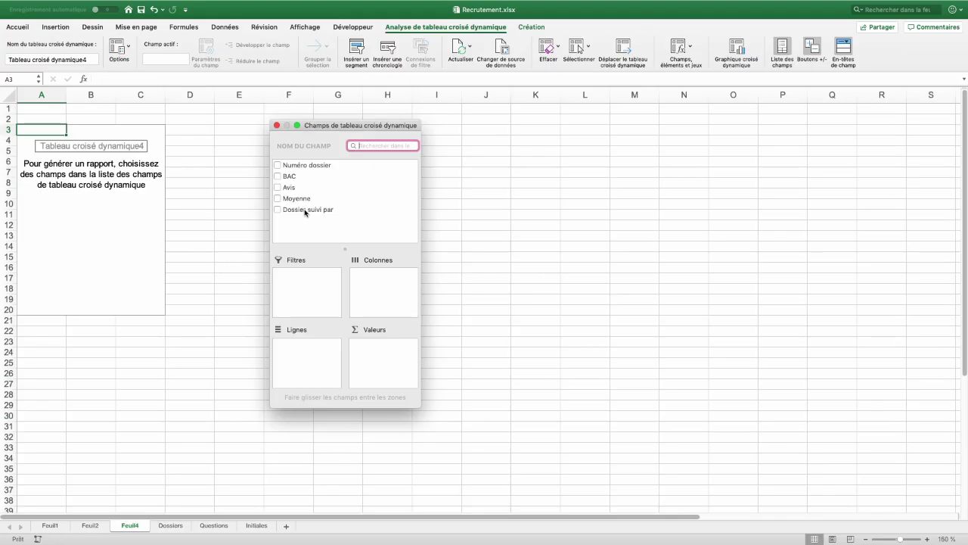
{"action": "left_click_drag", "start_coordinate": [300, 210], "coordinate": [318, 286]}
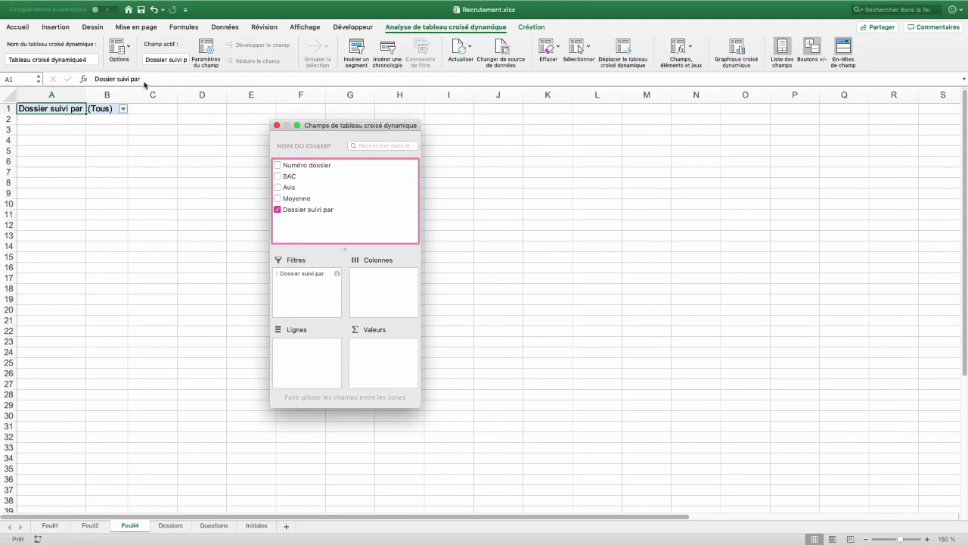
{"action": "left_click", "coordinate": [123, 109]}
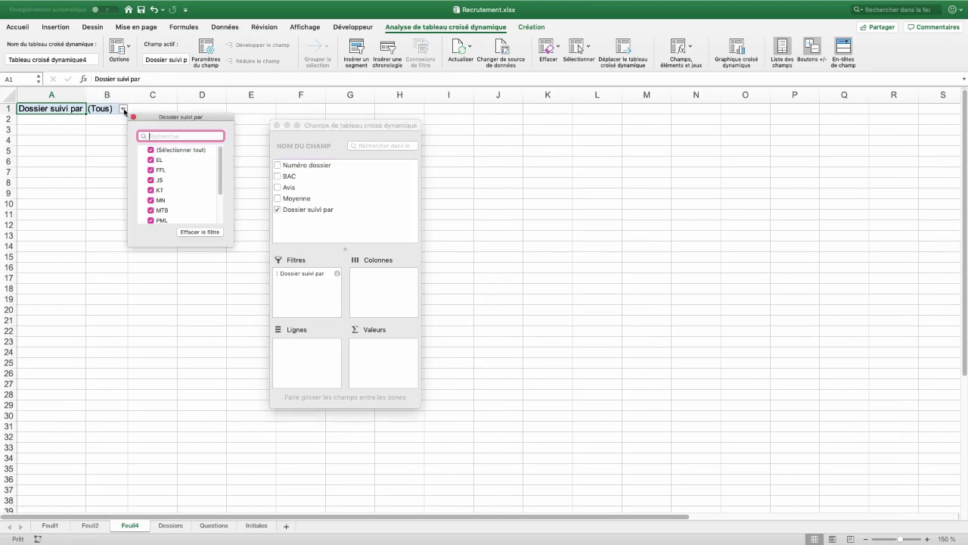
{"action": "left_click", "coordinate": [151, 150]}
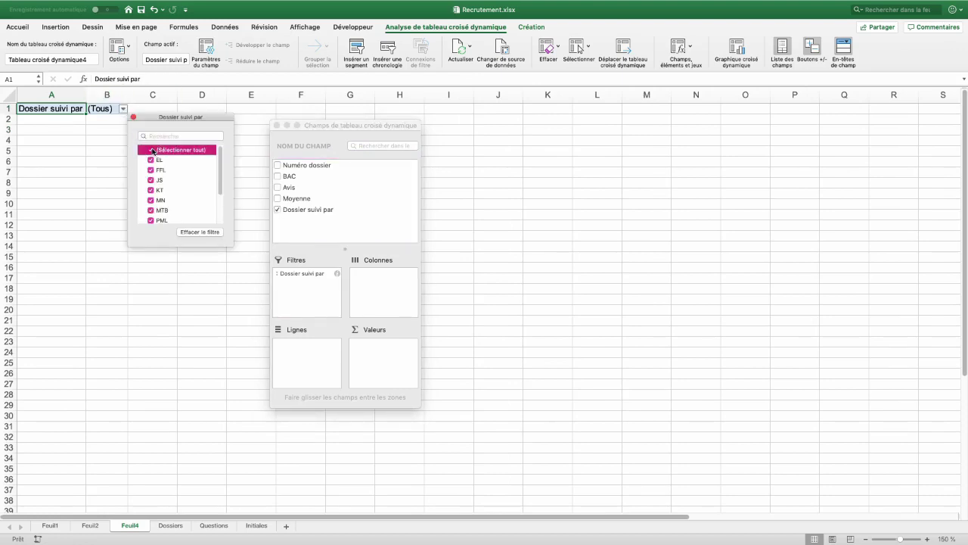
{"action": "left_click", "coordinate": [157, 202]}
{"action": "left_click", "coordinate": [126, 175]}
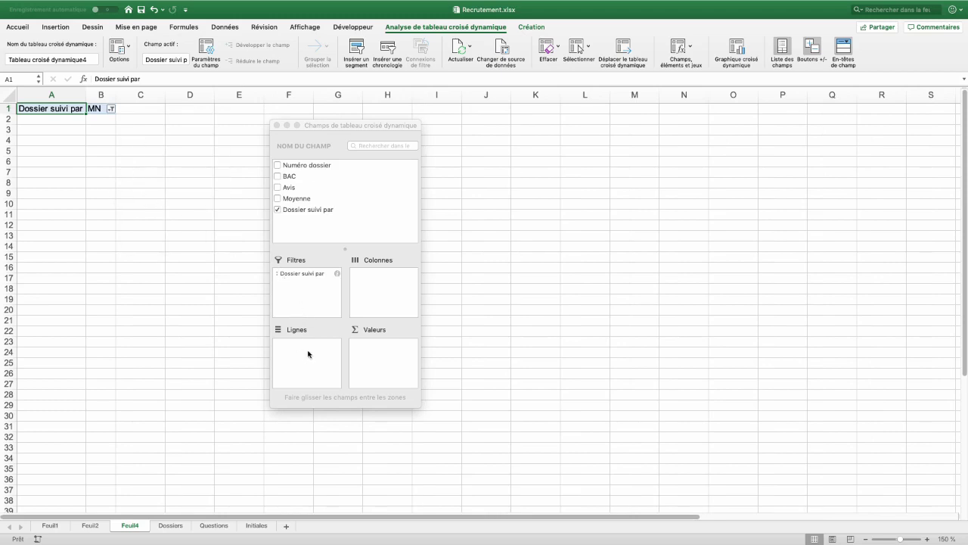
- Put Moyenne in rows and count Numéro dossier in values
{"action": "left_click_drag", "start_coordinate": [295, 199], "coordinate": [323, 362]}
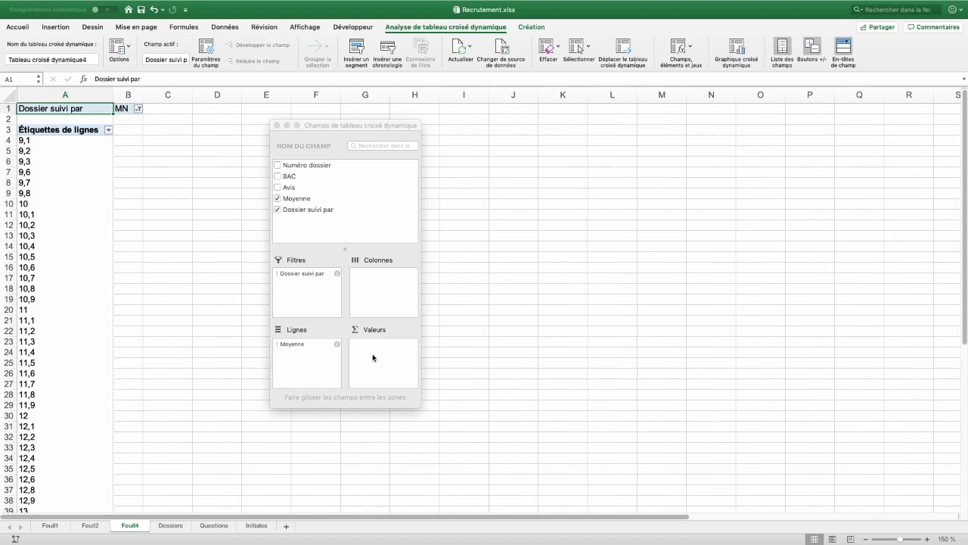
{"action": "left_click_drag", "start_coordinate": [308, 165], "coordinate": [388, 354]}
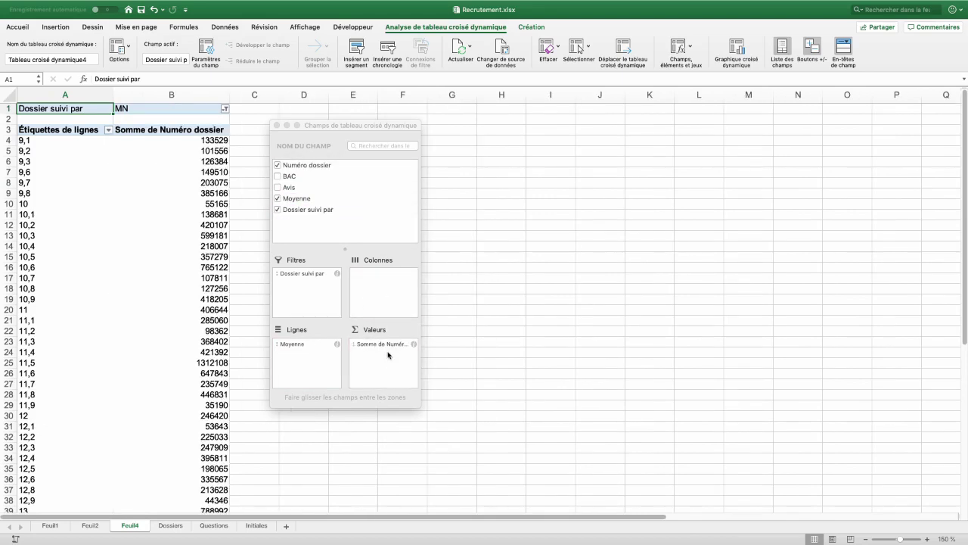
{"action": "left_click", "coordinate": [385, 344]}
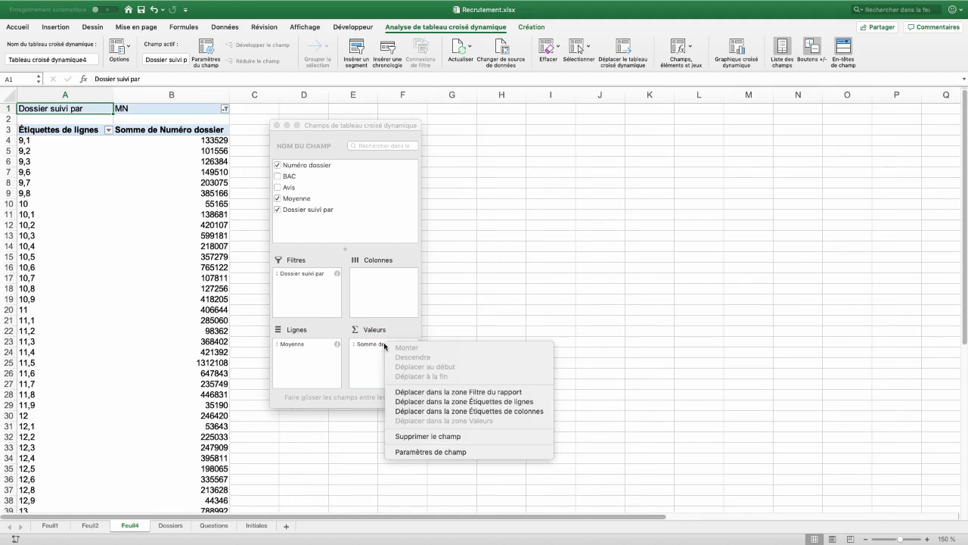
{"action": "left_click", "coordinate": [424, 452]}
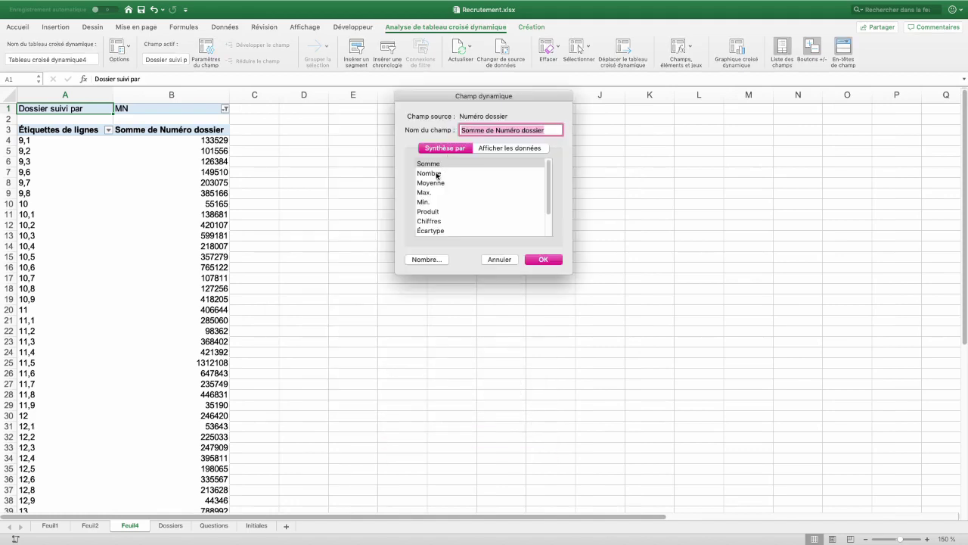
{"action": "left_click", "coordinate": [439, 174]}
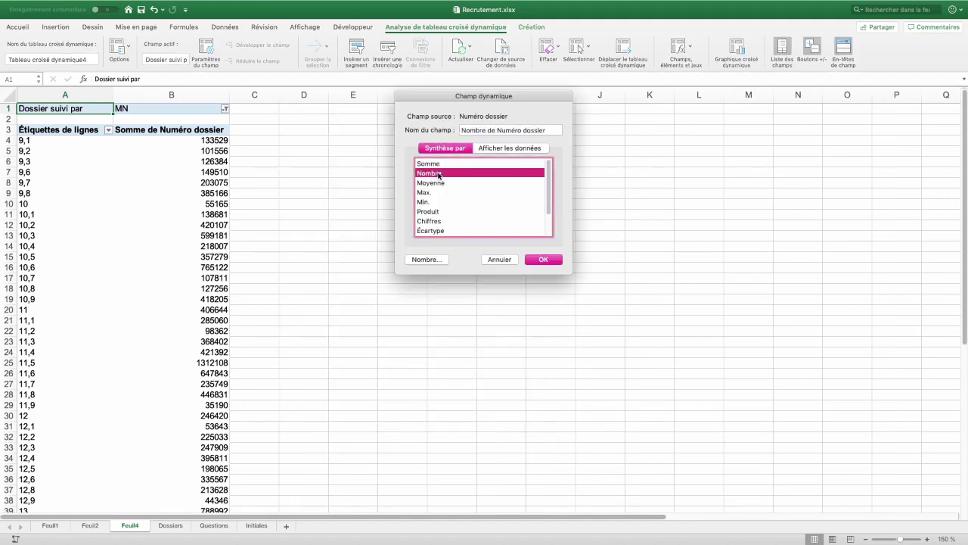
{"action": "left_click", "coordinate": [539, 260]}
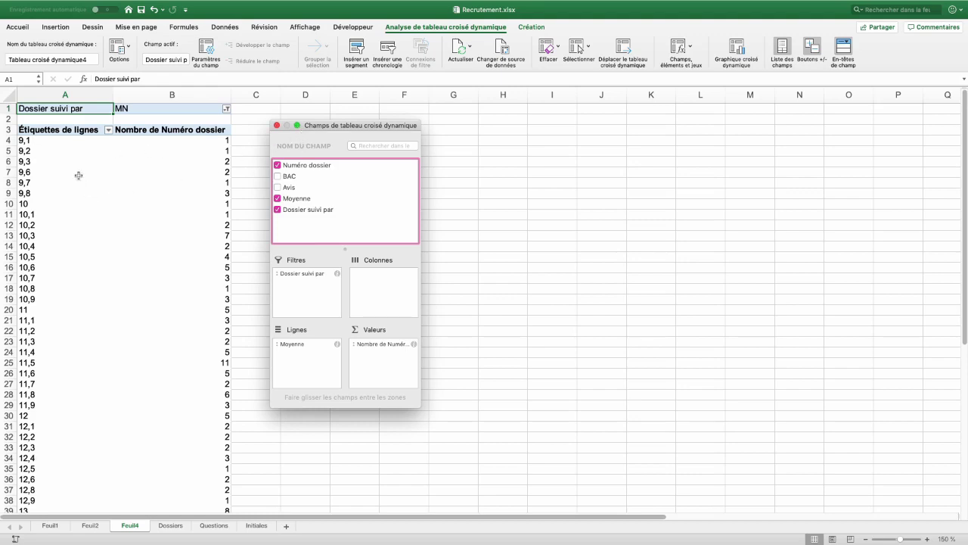
{"action": "scroll", "coordinate": [66, 171], "scroll_direction": "down", "scroll_amount": 1}
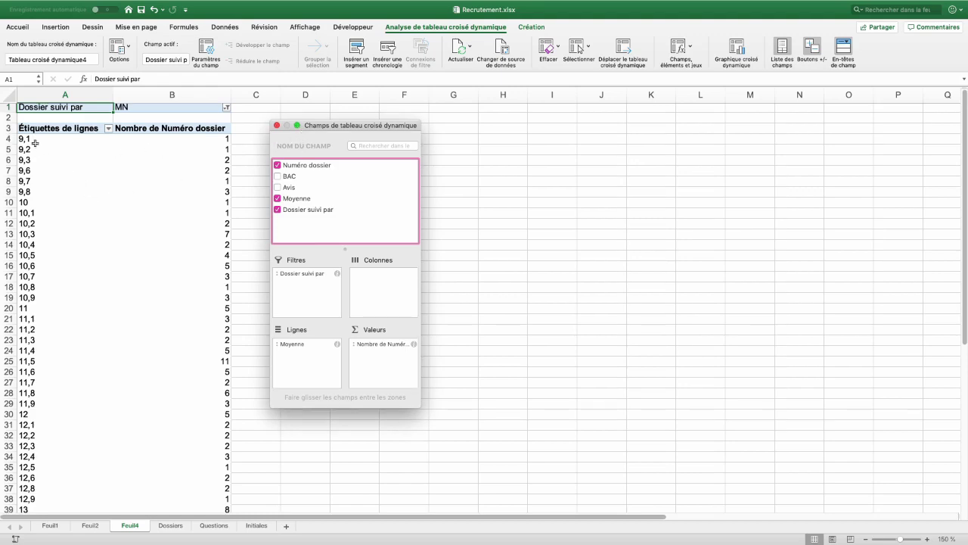
- Apply a label filter 'Inférieur à 10' on the pivot rows, leaving a total of 10
{"action": "left_click", "coordinate": [61, 160]}
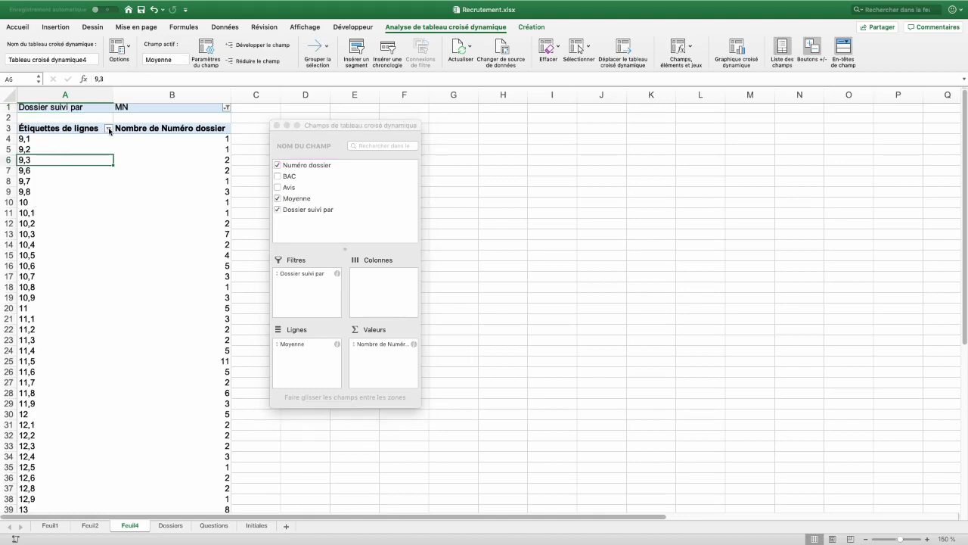
{"action": "left_click", "coordinate": [110, 129]}
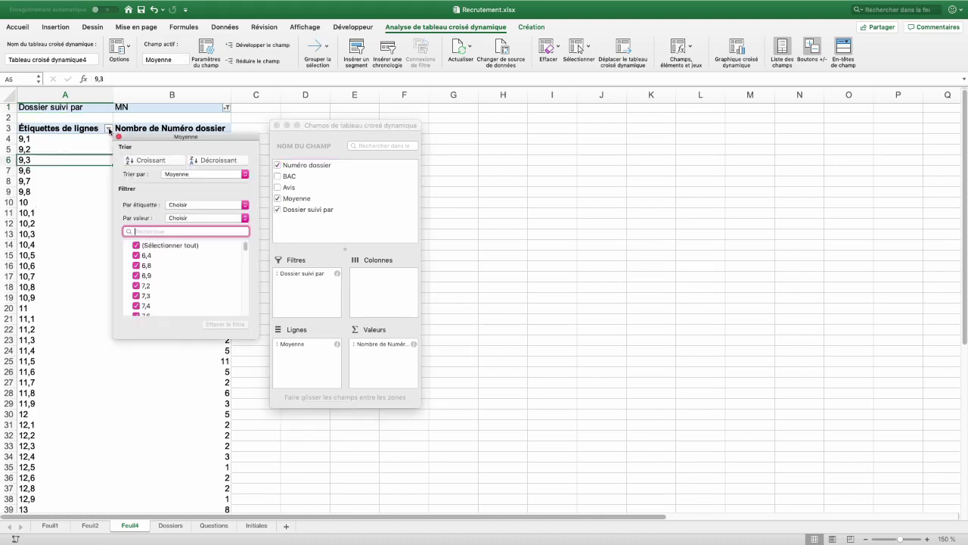
{"action": "left_click", "coordinate": [202, 205]}
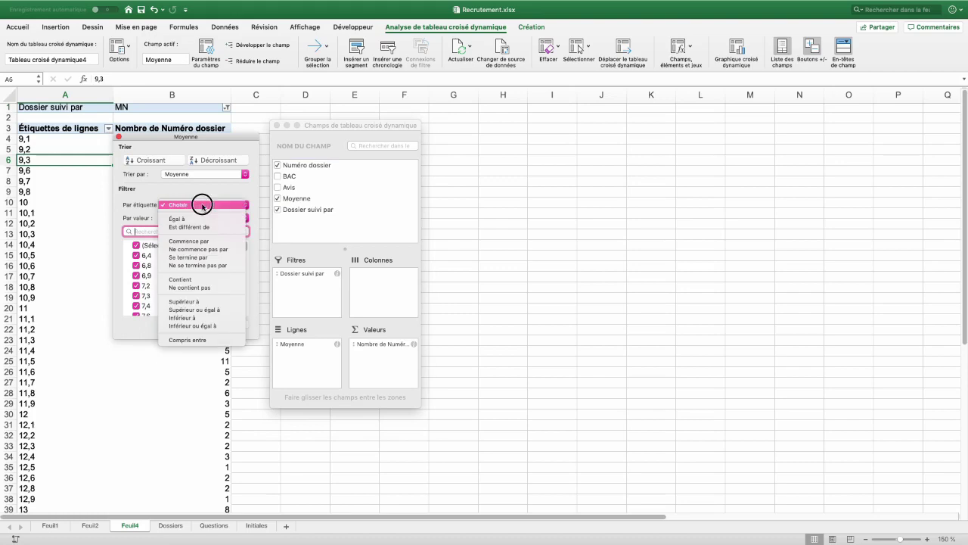
{"action": "left_click", "coordinate": [189, 319]}
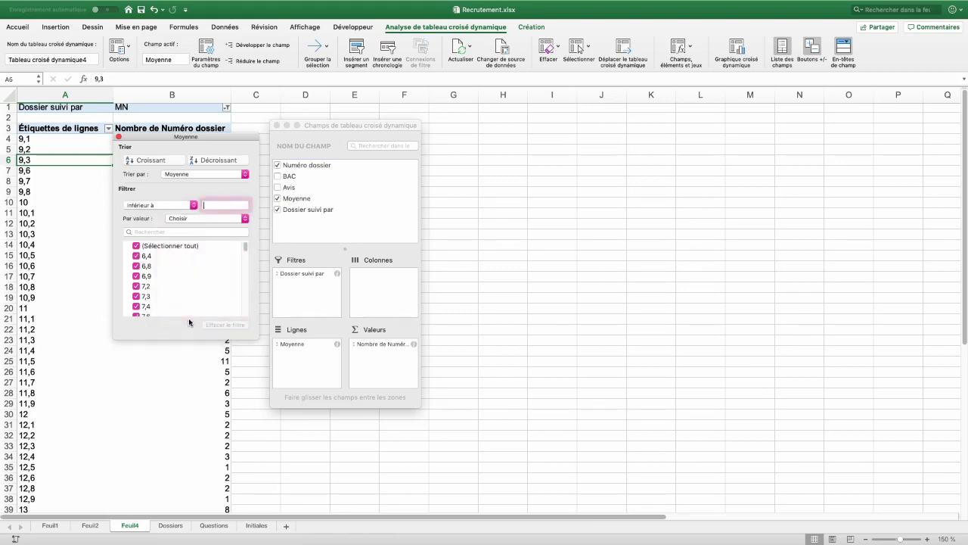
{"action": "type", "text": "10"}
{"action": "key", "text": "Return"}
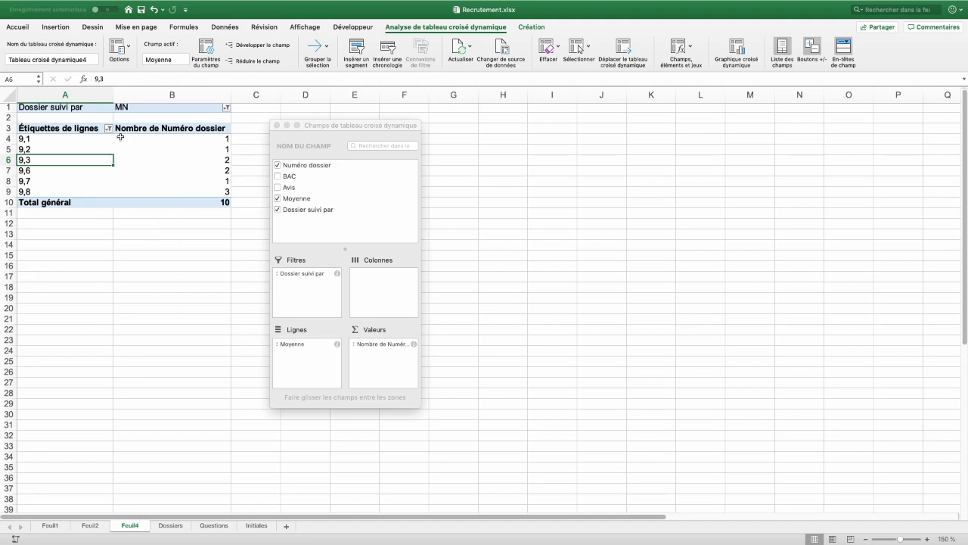
{"action": "left_click", "coordinate": [225, 202]}
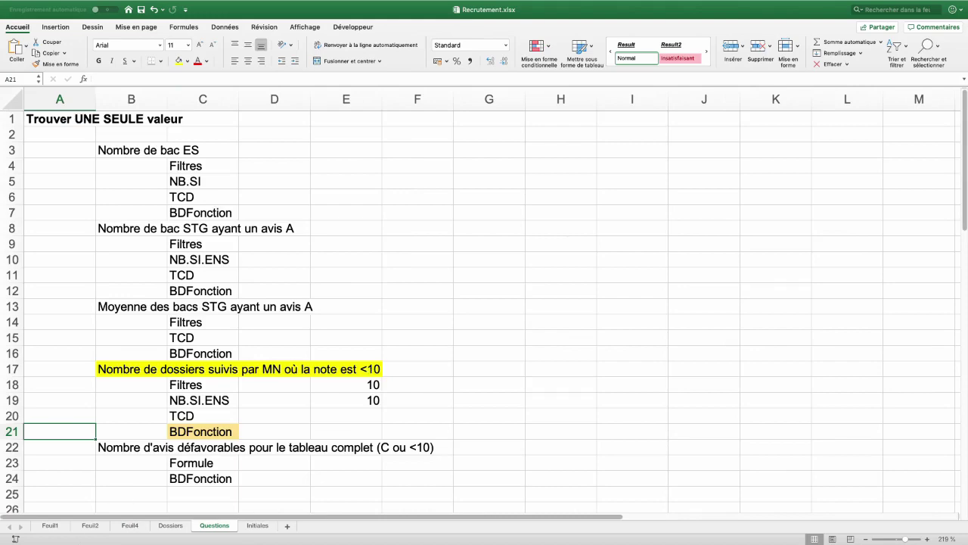
- Copy the Dossier suivi par header and MN value into H18:H19 on Questions
{"action": "left_click", "coordinate": [165, 528]}
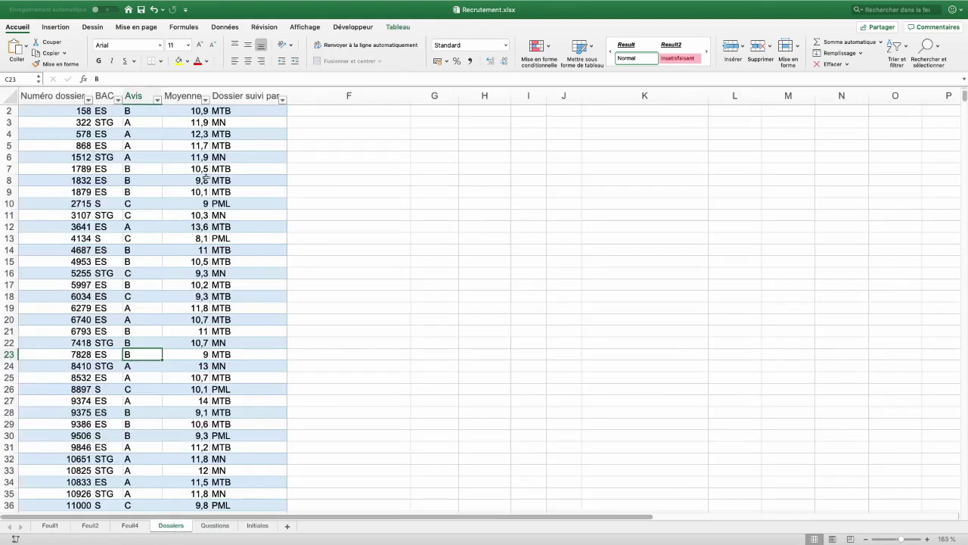
{"action": "scroll", "coordinate": [246, 121], "scroll_direction": "up", "scroll_amount": 1}
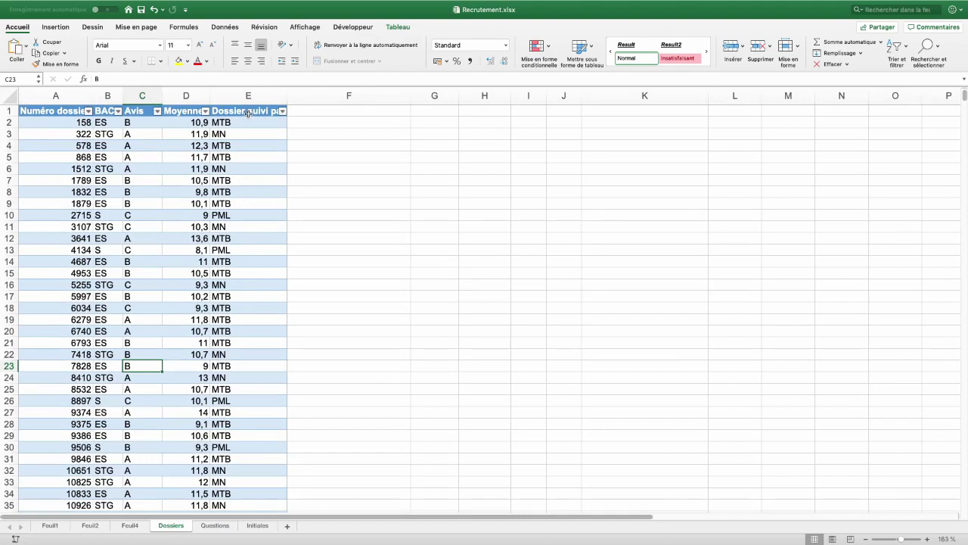
{"action": "left_click", "coordinate": [249, 113]}
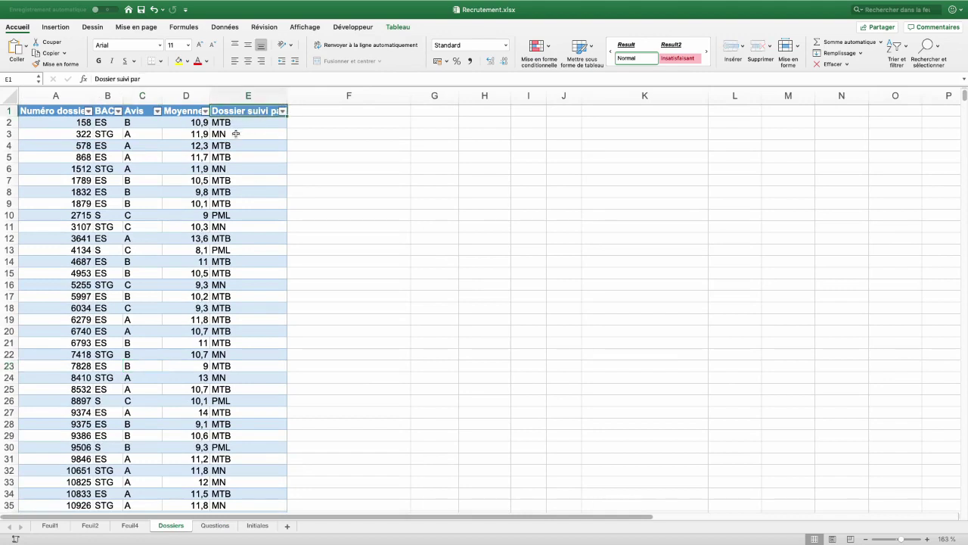
{"action": "left_click", "coordinate": [236, 134], "text": "super"}
{"action": "key", "text": "super+c"}
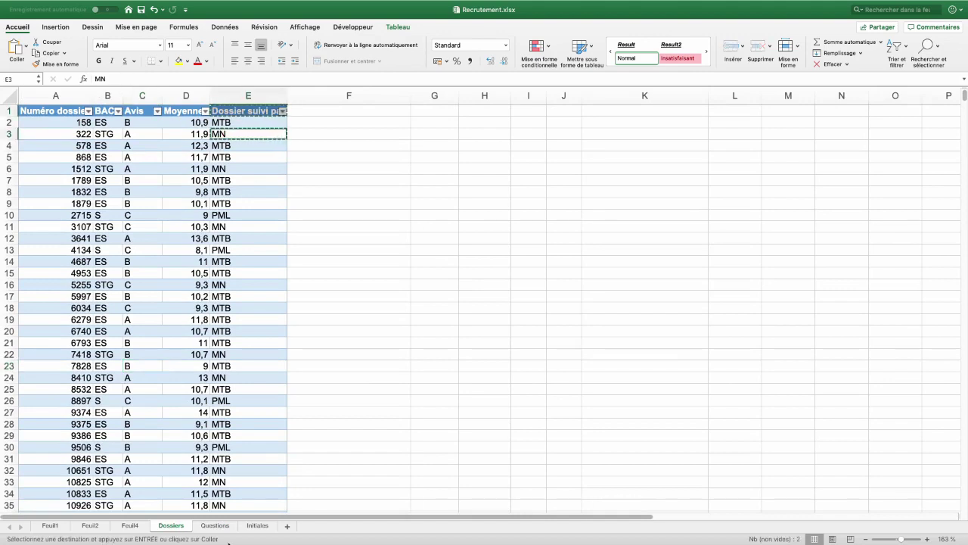
{"action": "left_click", "coordinate": [214, 525]}
{"action": "left_click", "coordinate": [555, 386]}
{"action": "key", "text": "super+v"}
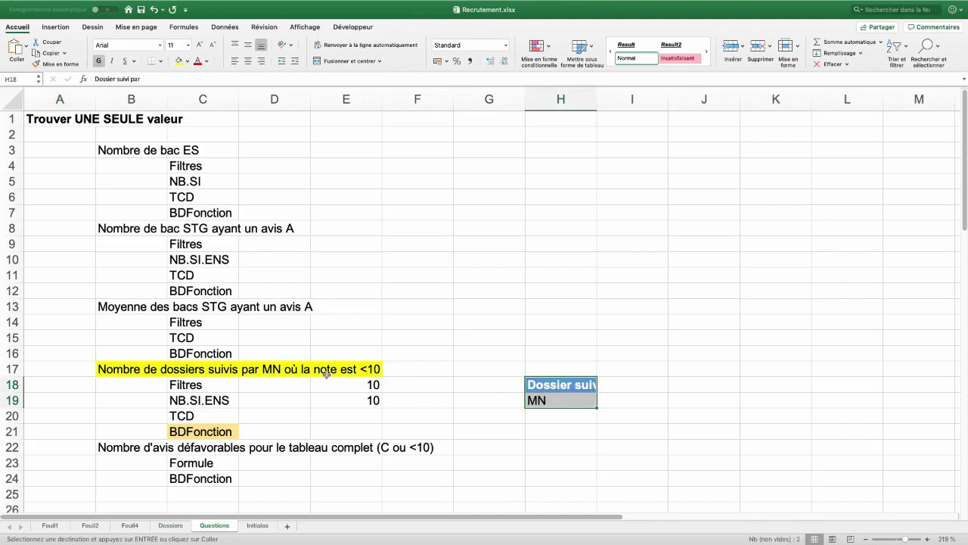
- Add the Moyenne header in I18 with the condition <10 in I19
{"action": "left_click", "coordinate": [168, 525]}
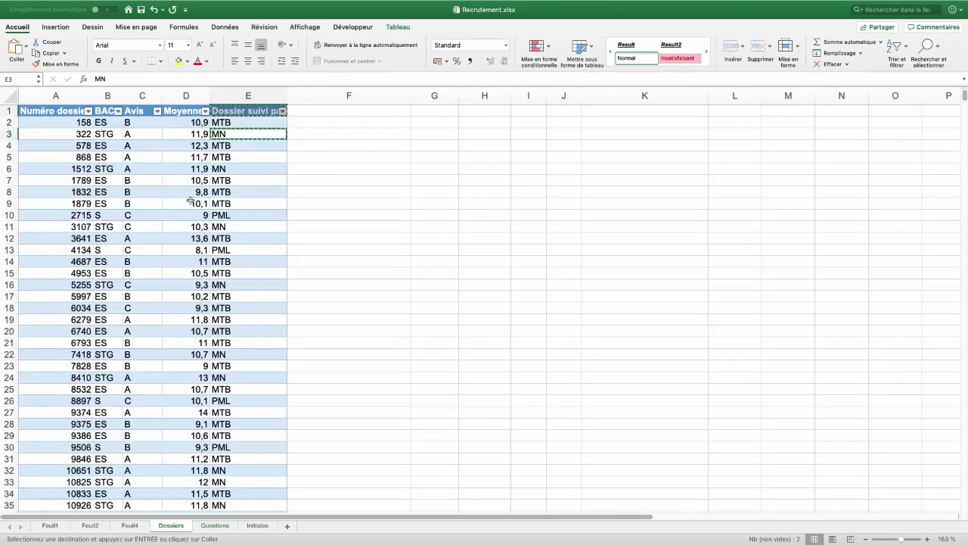
{"action": "left_click", "coordinate": [183, 111]}
{"action": "key", "text": "super+c"}
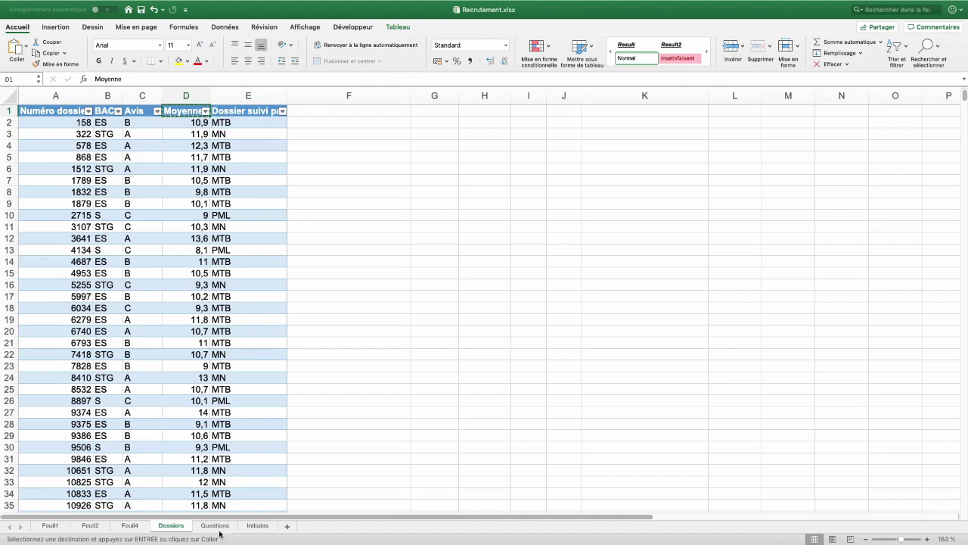
{"action": "left_click", "coordinate": [215, 525]}
{"action": "left_click", "coordinate": [621, 383]}
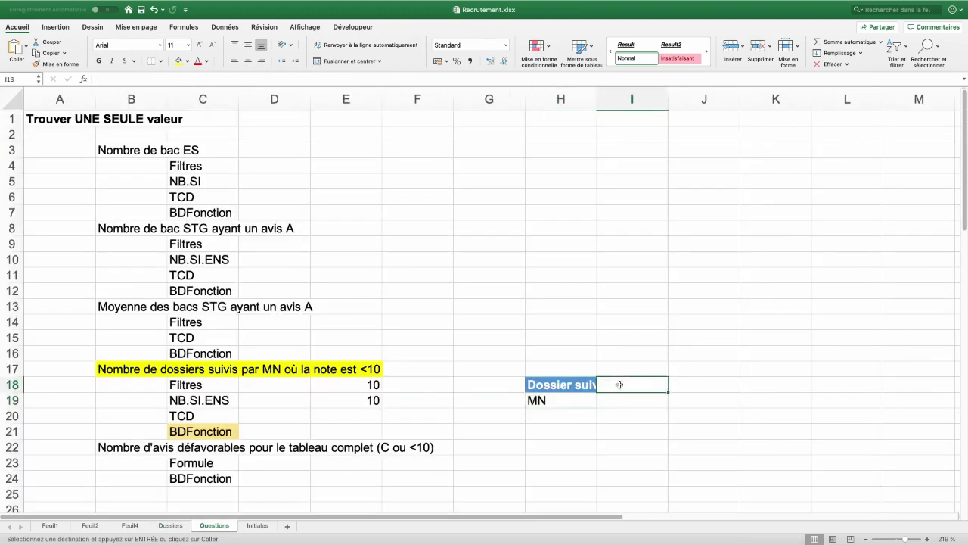
{"action": "key", "text": "super+v"}
{"action": "left_click", "coordinate": [560, 387]}
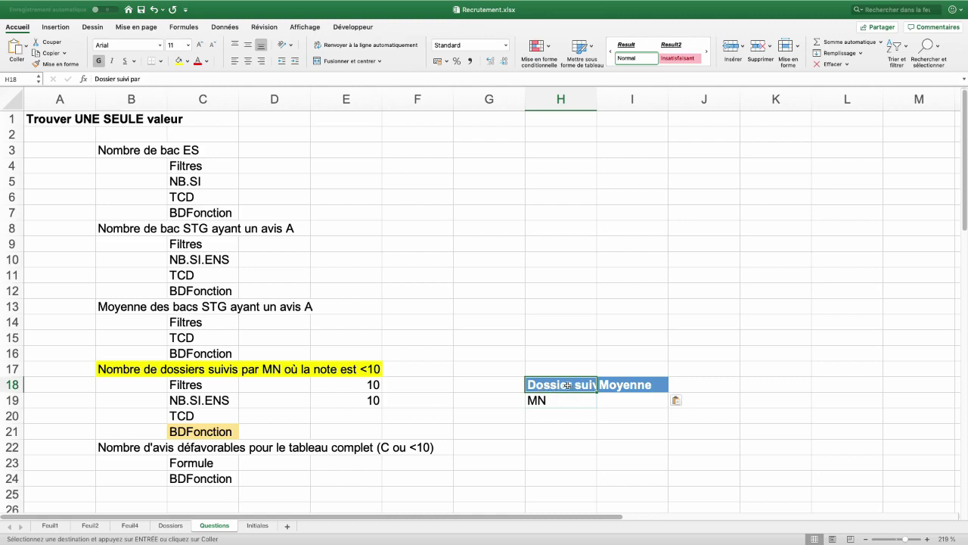
{"action": "left_click", "coordinate": [620, 398]}
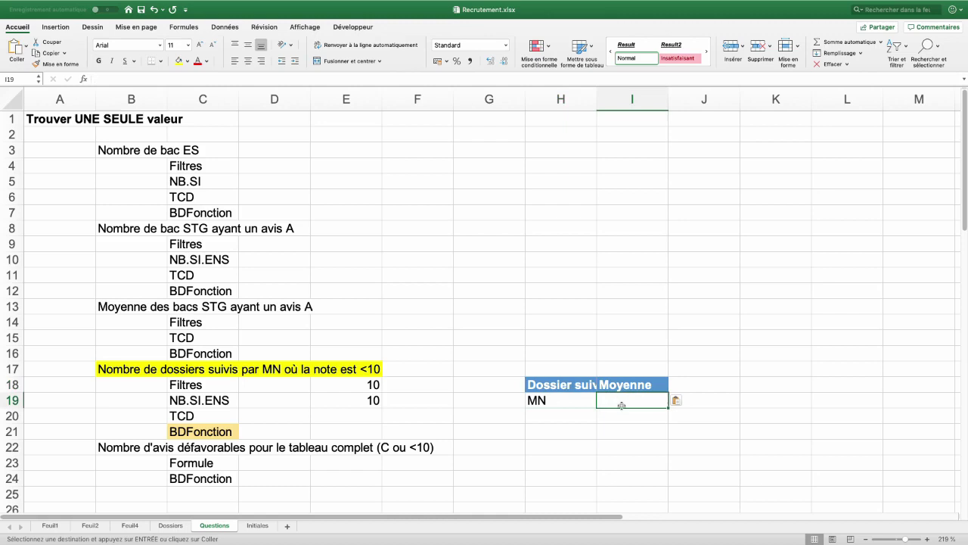
{"action": "type", "text": "<10"}
{"action": "key", "text": "Return"}
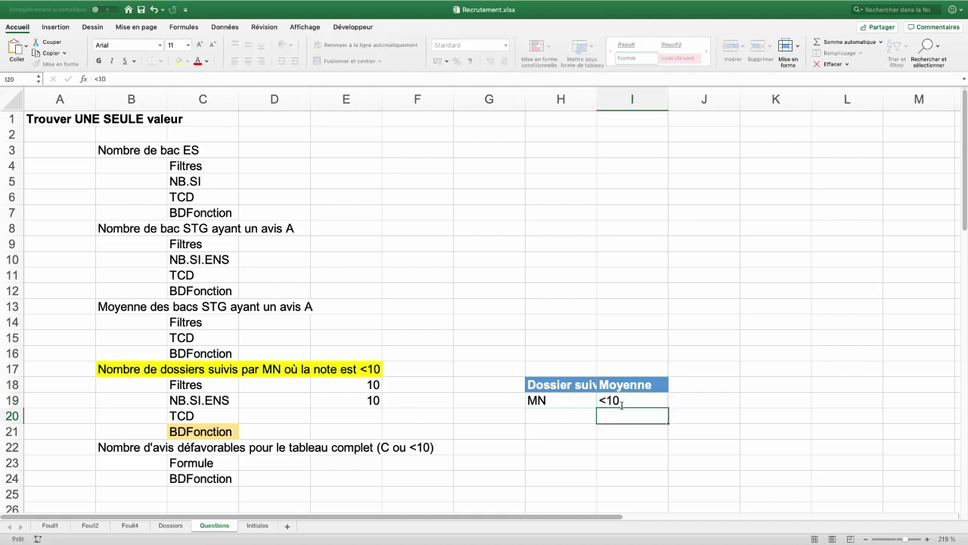
{"action": "left_click_drag", "start_coordinate": [556, 405], "coordinate": [618, 402]}
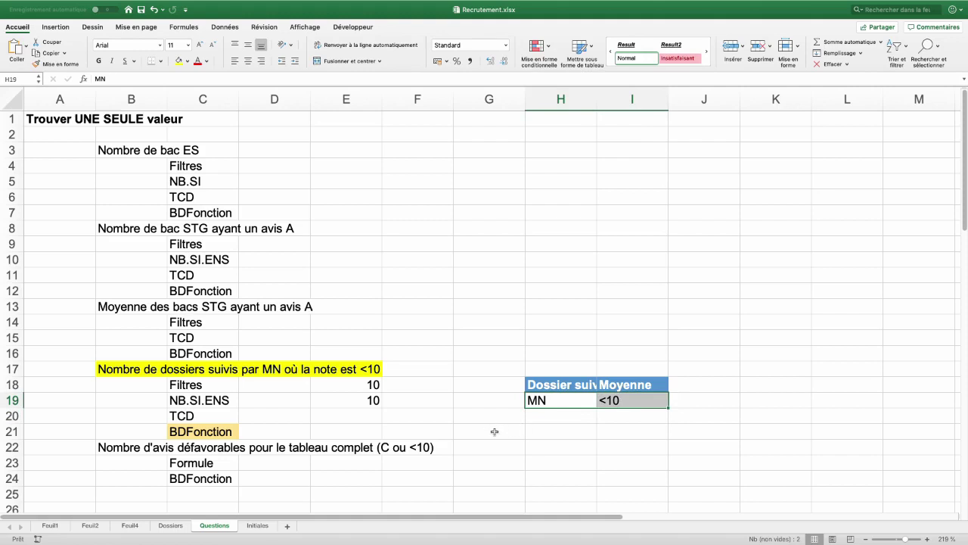
{"action": "left_click", "coordinate": [374, 432]}
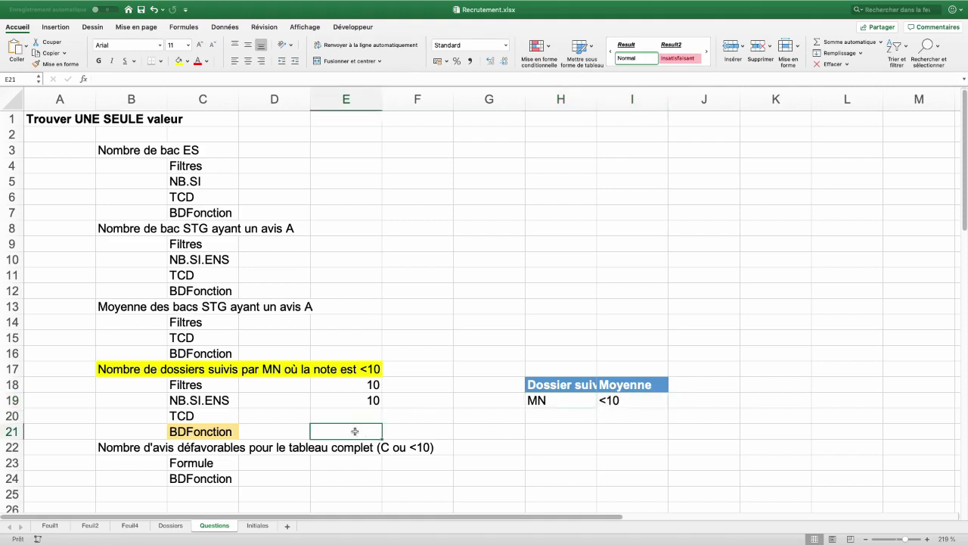
{"action": "left_click", "coordinate": [184, 28]}
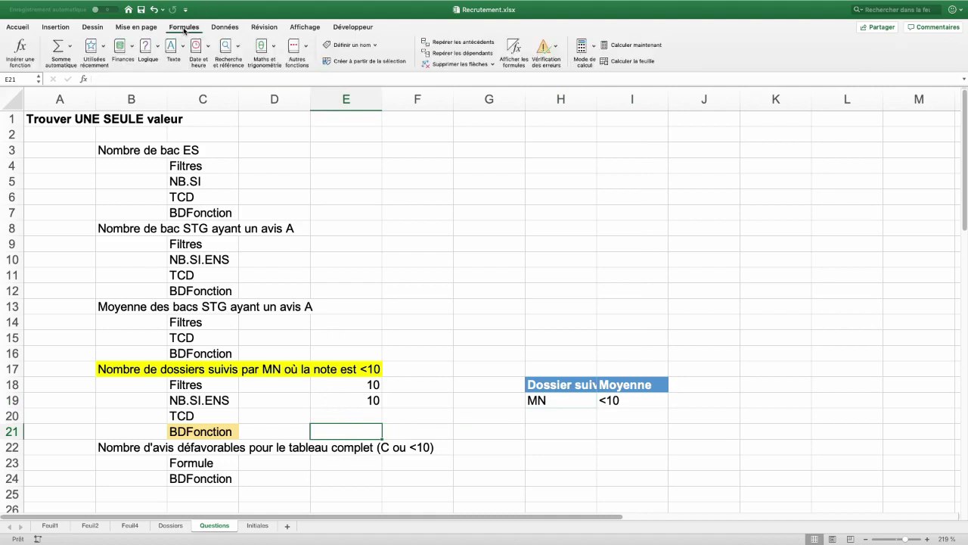
- Insert BDNBVAL in E21 using the whole data table as the database
{"action": "left_click", "coordinate": [104, 50]}
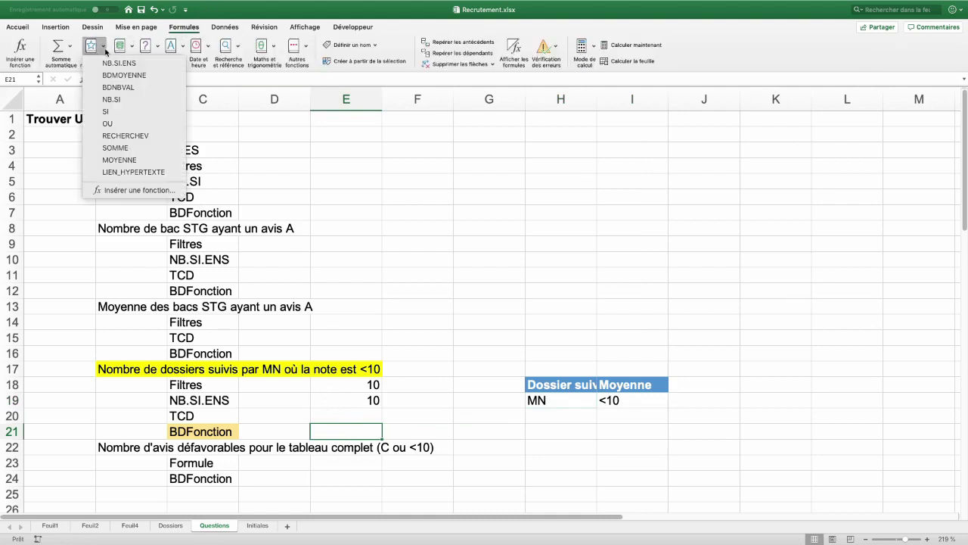
{"action": "left_click", "coordinate": [105, 50]}
{"action": "left_click", "coordinate": [103, 49]}
{"action": "left_click", "coordinate": [119, 88]}
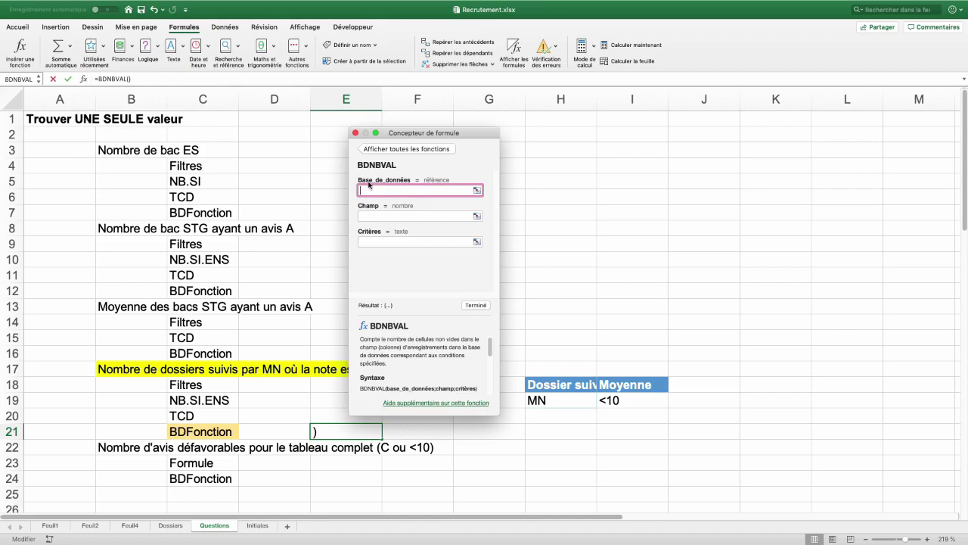
{"action": "left_click", "coordinate": [170, 525]}
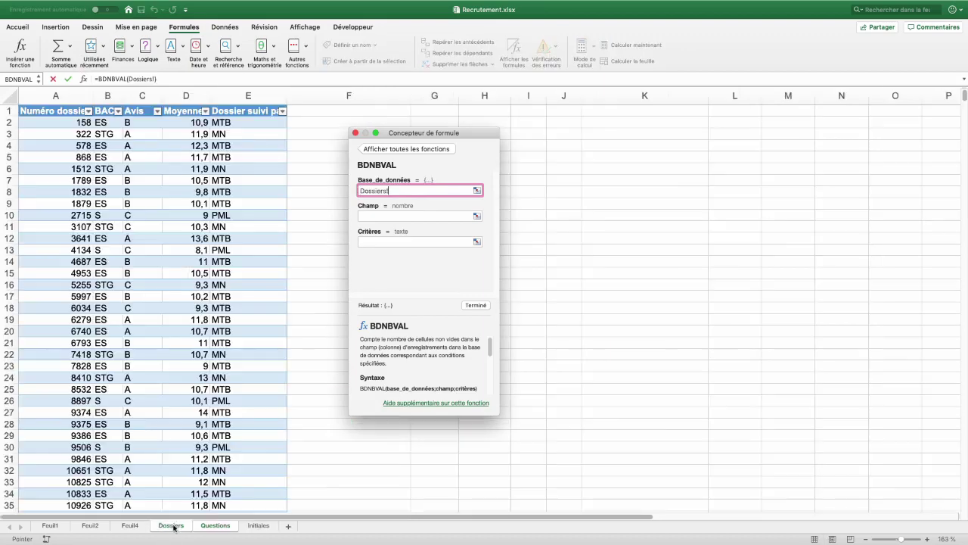
{"action": "left_click", "coordinate": [21, 108]}
{"action": "left_click", "coordinate": [21, 108]}
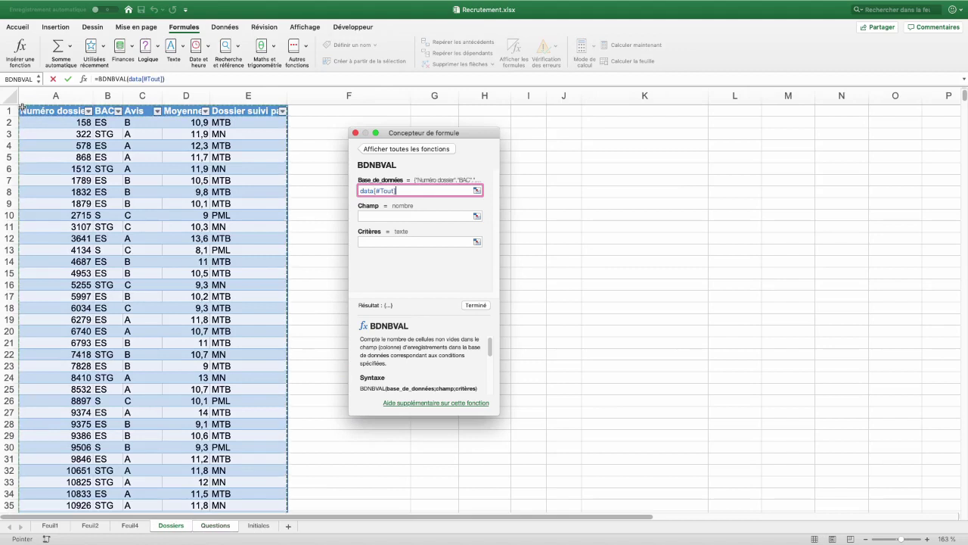
- Set the BDNBVAL field to Numéro dossier and criteria to H18:I19
{"action": "left_click", "coordinate": [380, 217]}
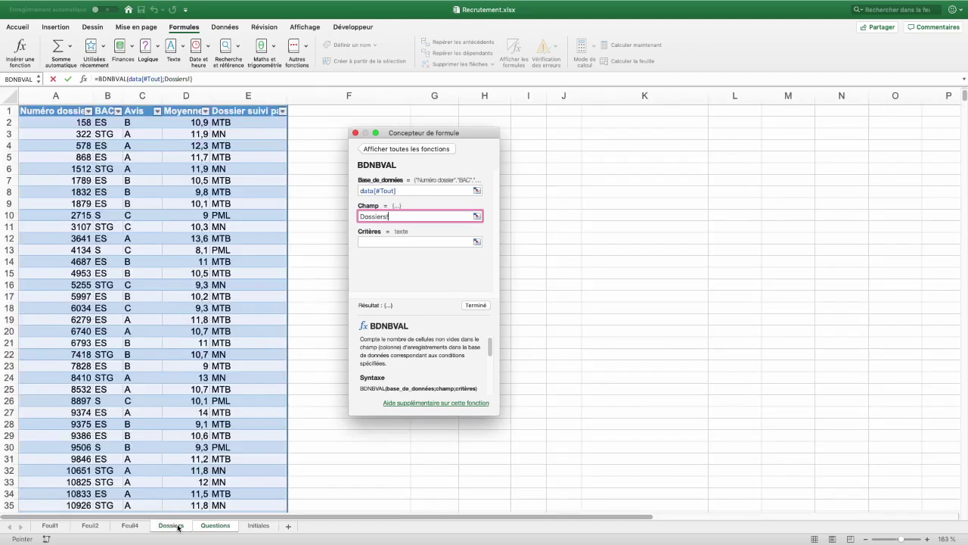
{"action": "left_click", "coordinate": [170, 525]}
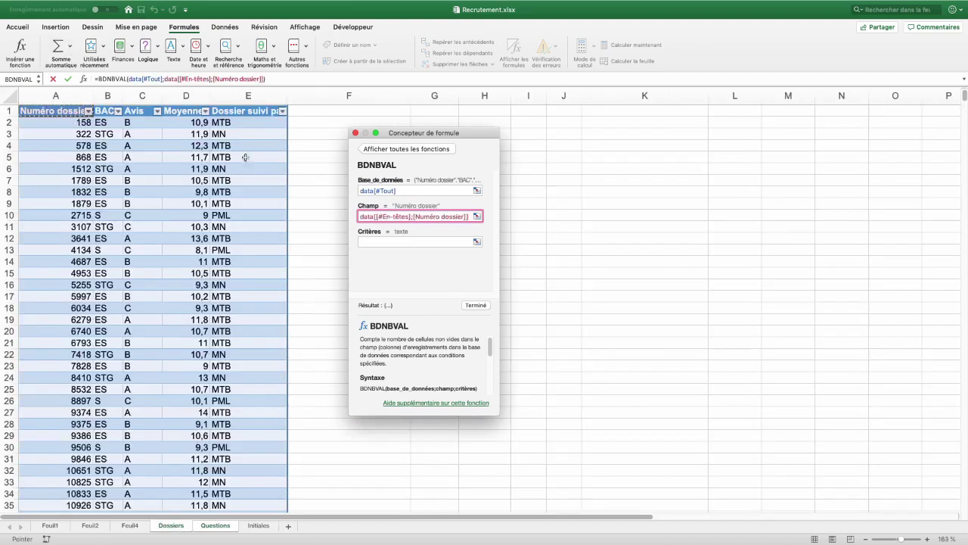
{"action": "left_click", "coordinate": [372, 242]}
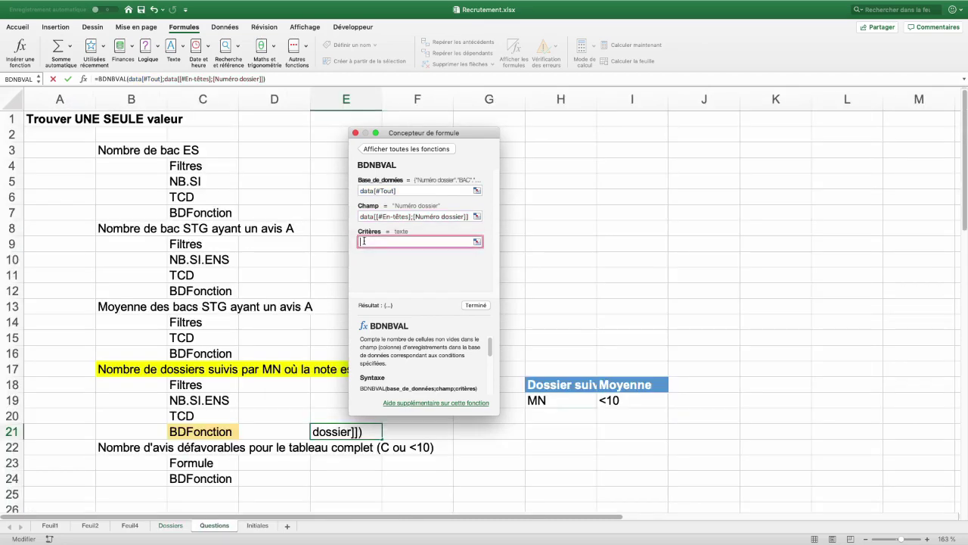
{"action": "left_click", "coordinate": [562, 386]}
{"action": "left_click_drag", "start_coordinate": [627, 384], "coordinate": [626, 405]}
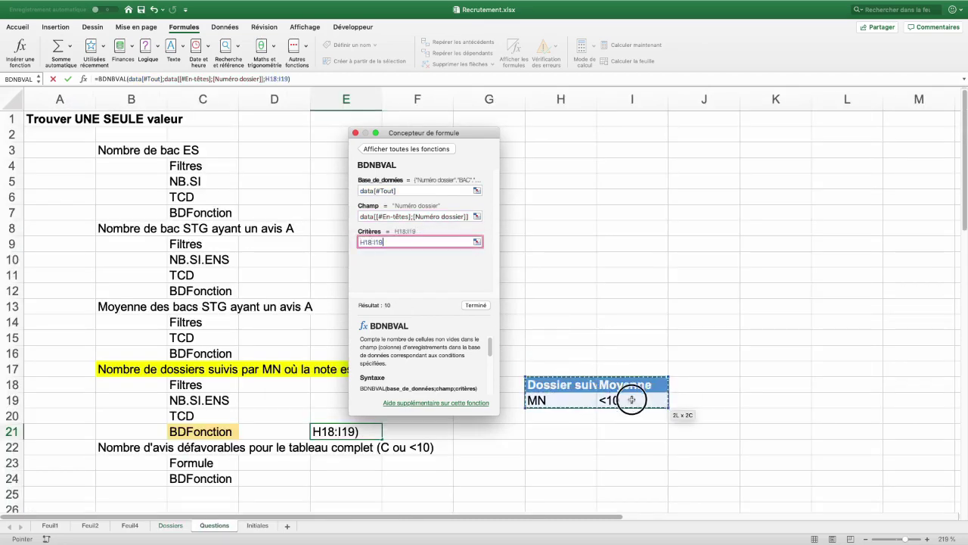
{"action": "key", "text": "Return"}
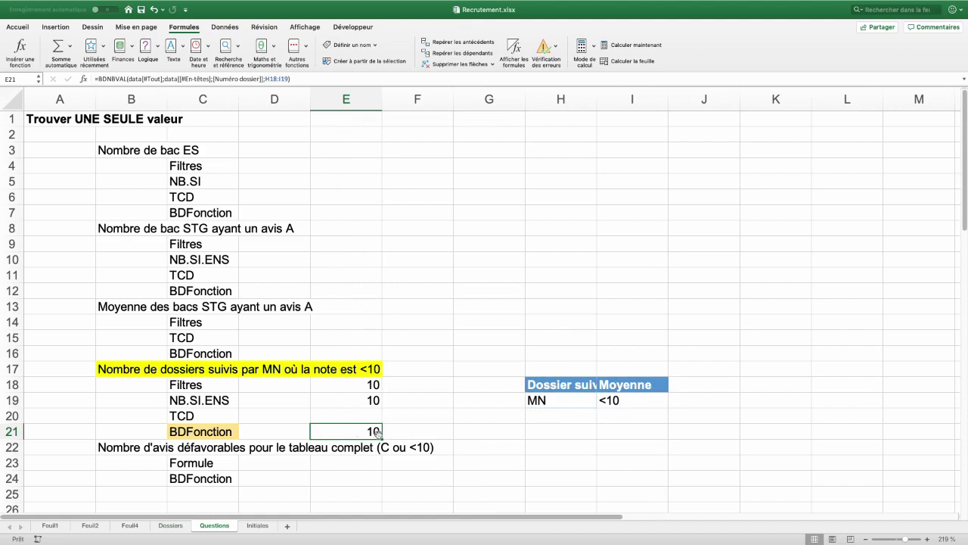
{"action": "left_click", "coordinate": [558, 401]}
- Change the follower criterion to SC (29), then the grade criterion to >=12 (20)
{"action": "type", "text": "SC"}
{"action": "key", "text": "Return"}
{"action": "left_click", "coordinate": [637, 400]}
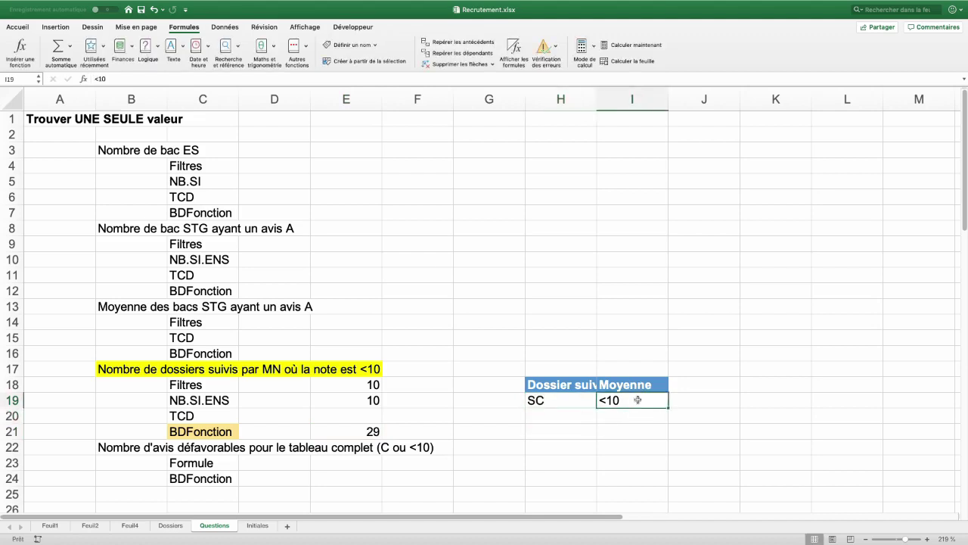
{"action": "type", "text": ">=12"}
{"action": "key", "text": "Return"}
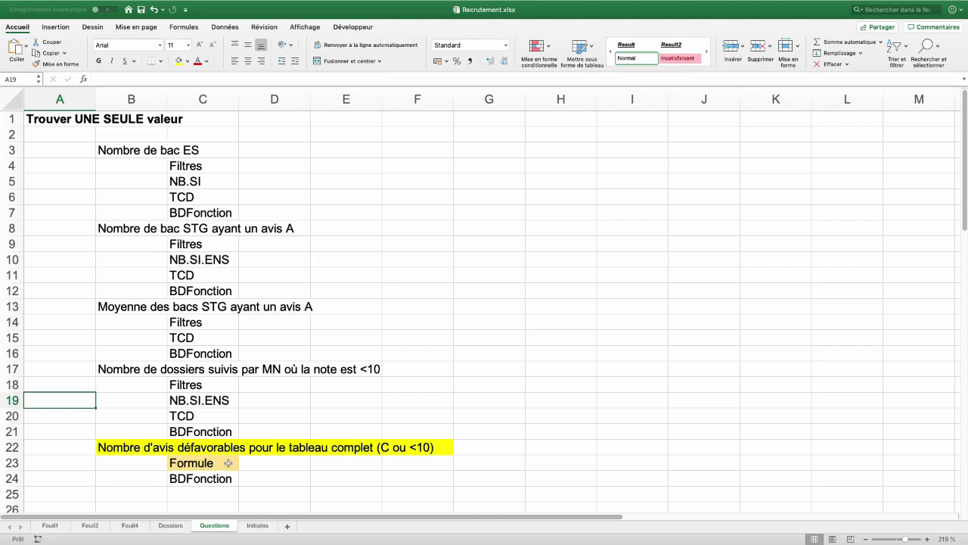
- Add the heading 'Défavorable ?' in F1 to extend the Dossiers table
{"action": "left_click", "coordinate": [171, 525]}
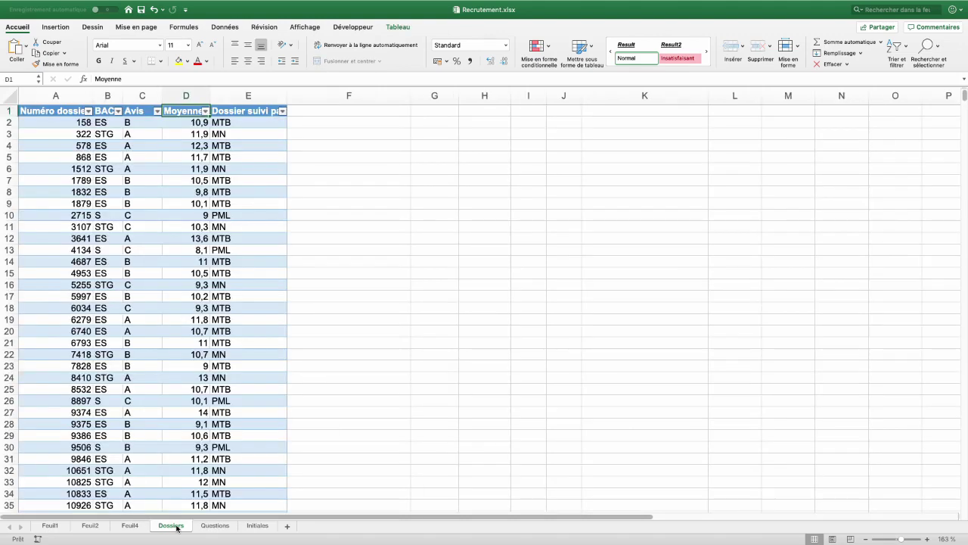
{"action": "left_click", "coordinate": [313, 112]}
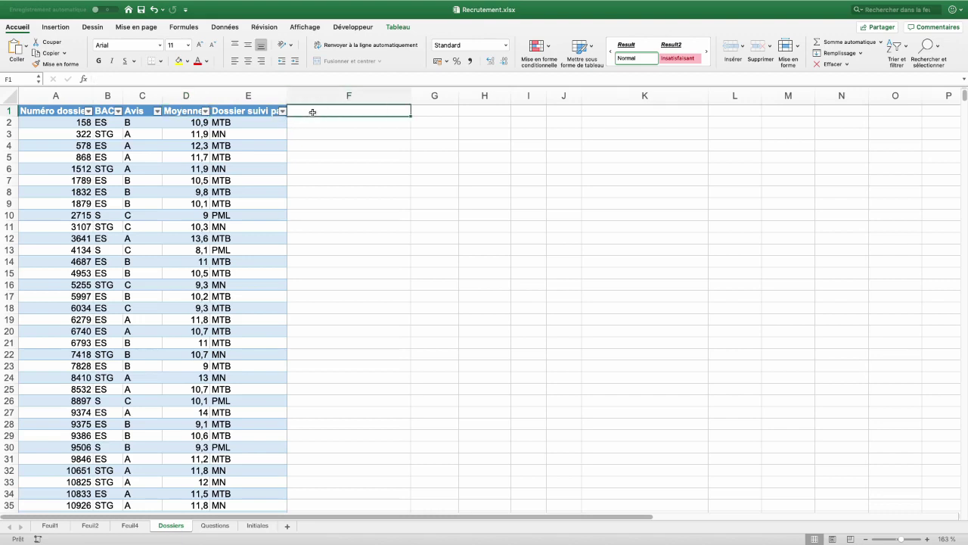
{"action": "type", "text": "Défavorable"}
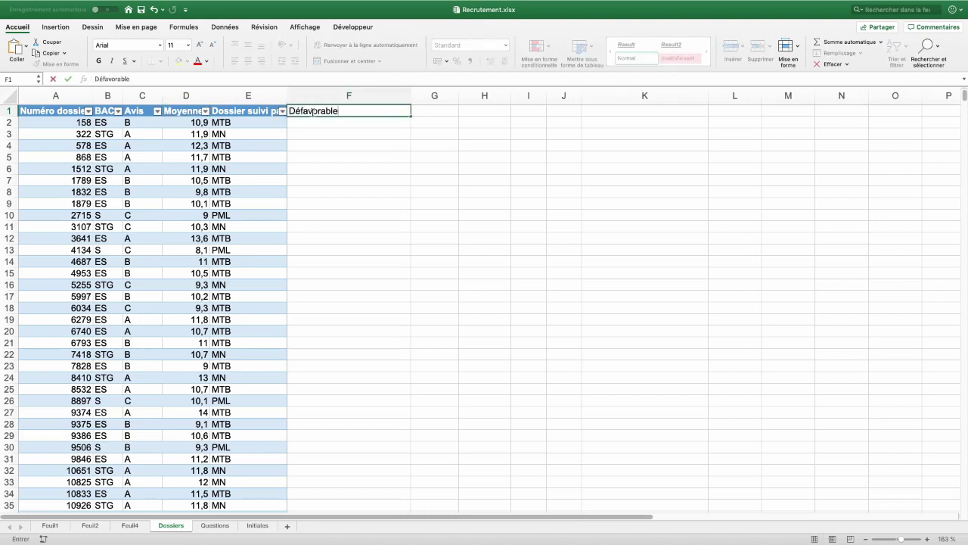
{"action": "left_click", "coordinate": [365, 124]}
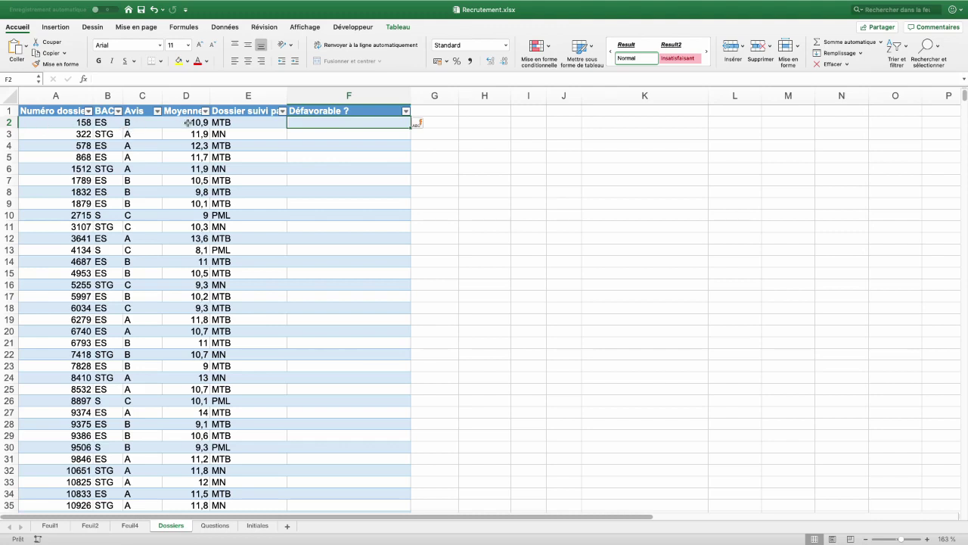
{"action": "left_click", "coordinate": [193, 30]}
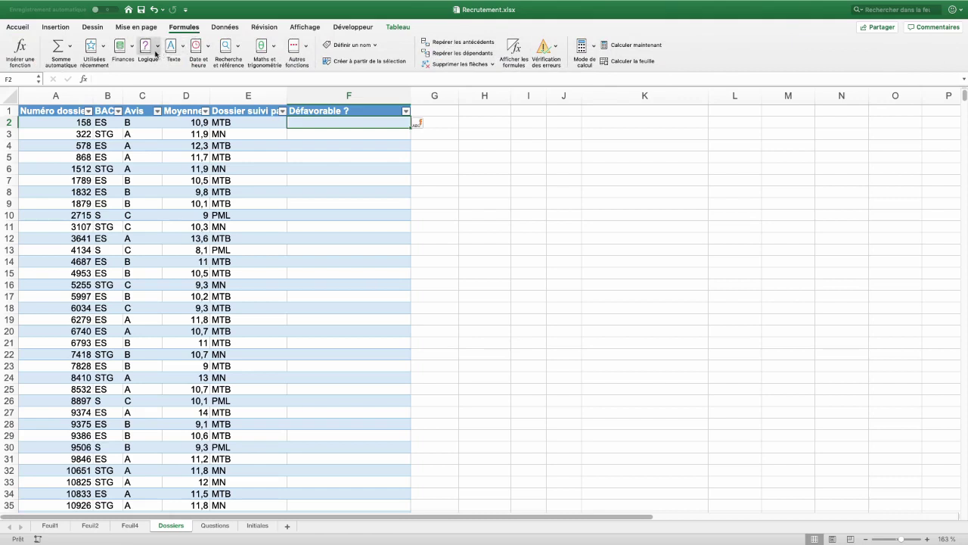
{"action": "left_click", "coordinate": [158, 47]}
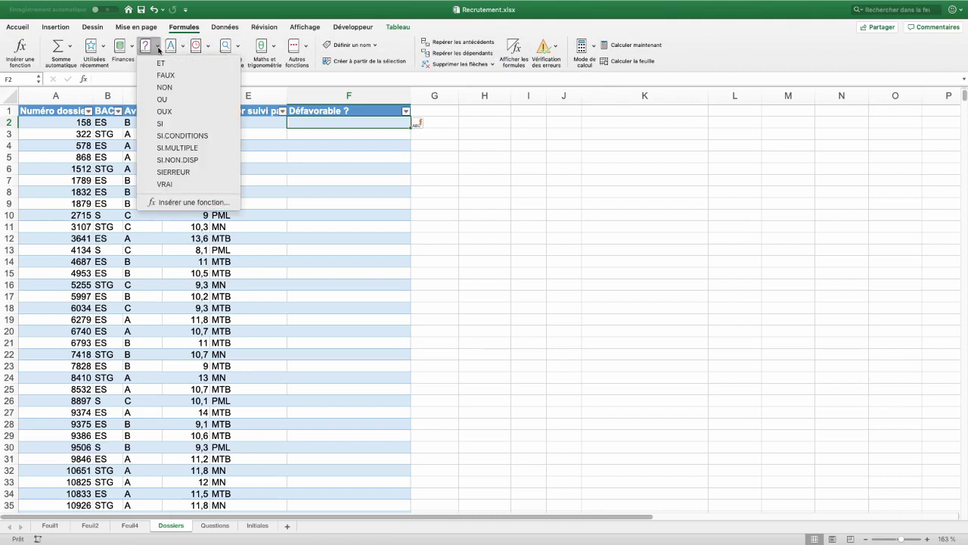
{"action": "left_click", "coordinate": [162, 99]}
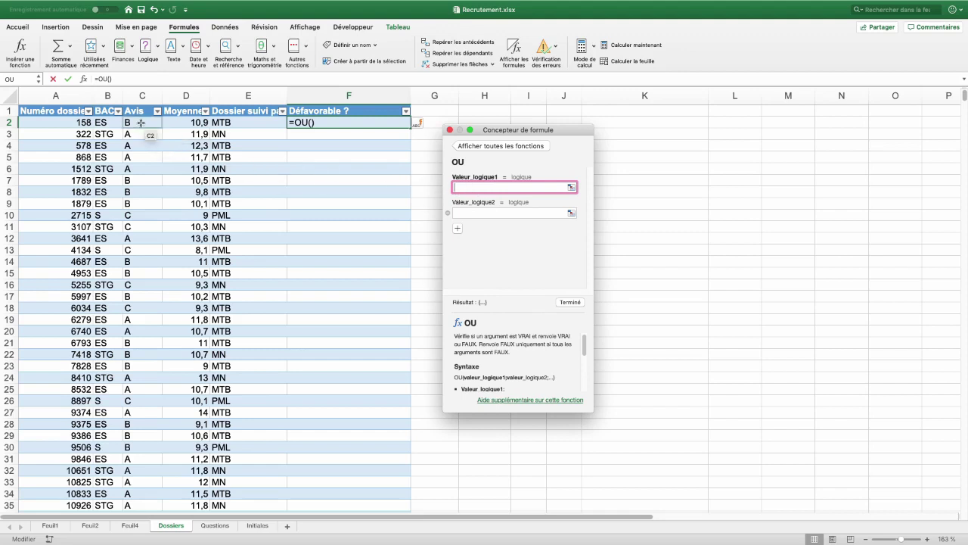
{"action": "left_click", "coordinate": [141, 122]}
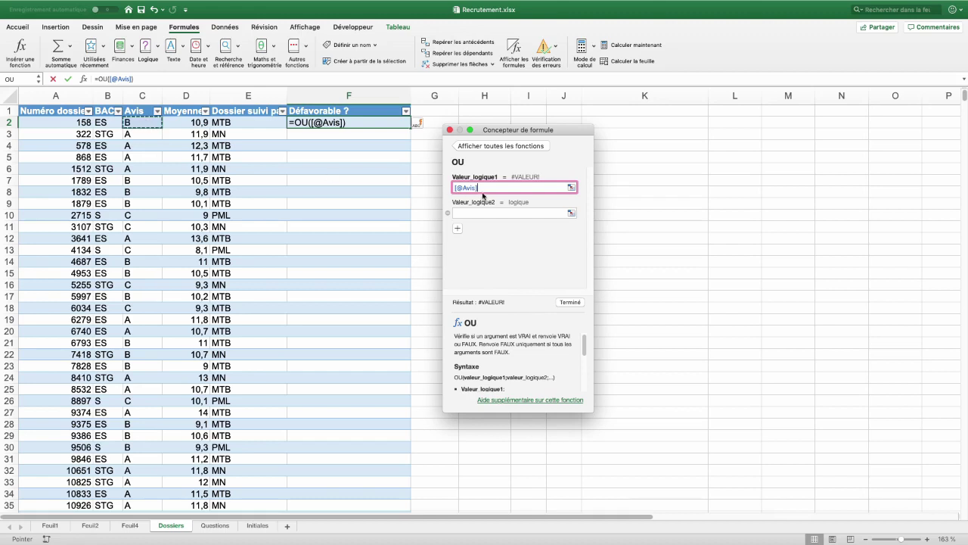
{"action": "type", "text": "=\"C\""}
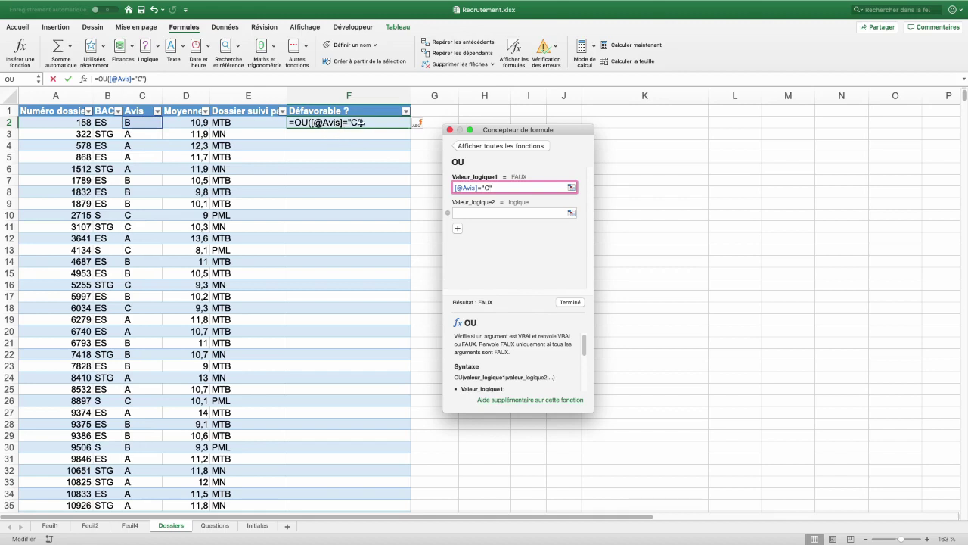
{"action": "left_click", "coordinate": [464, 212]}
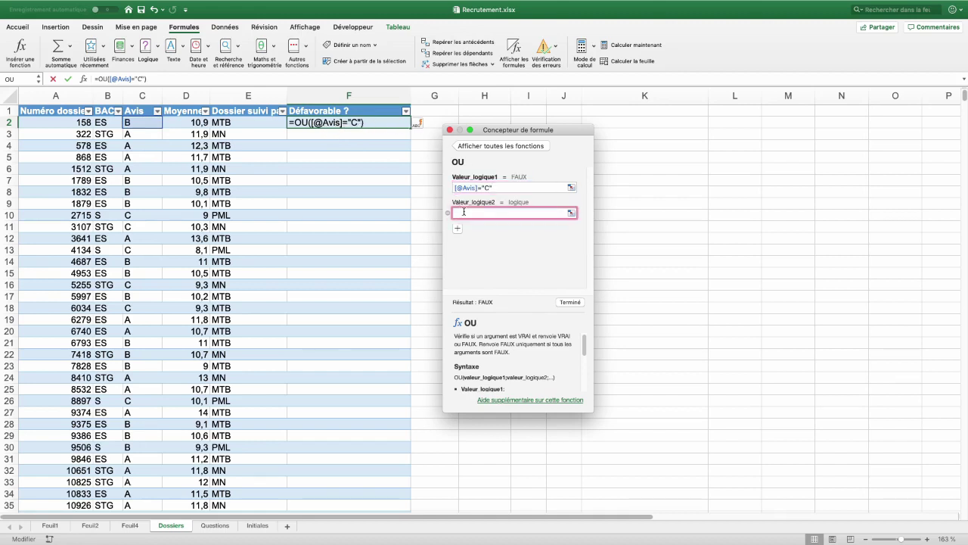
{"action": "left_click", "coordinate": [192, 122]}
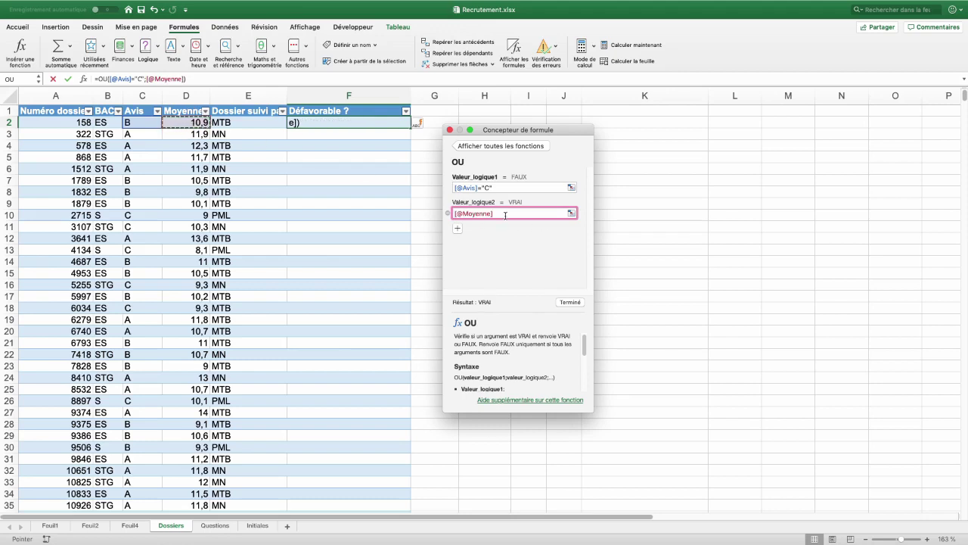
{"action": "type", "text": "<10"}
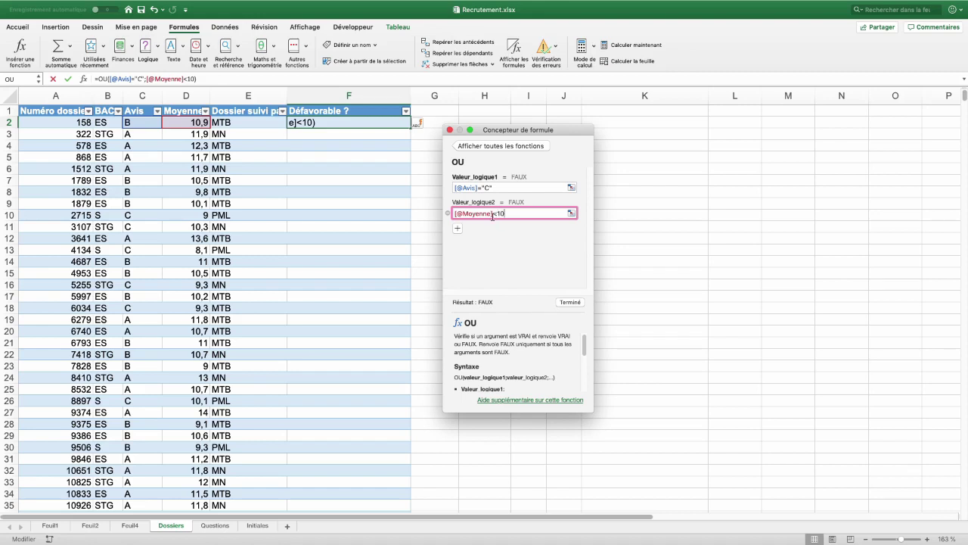
{"action": "left_click", "coordinate": [571, 303]}
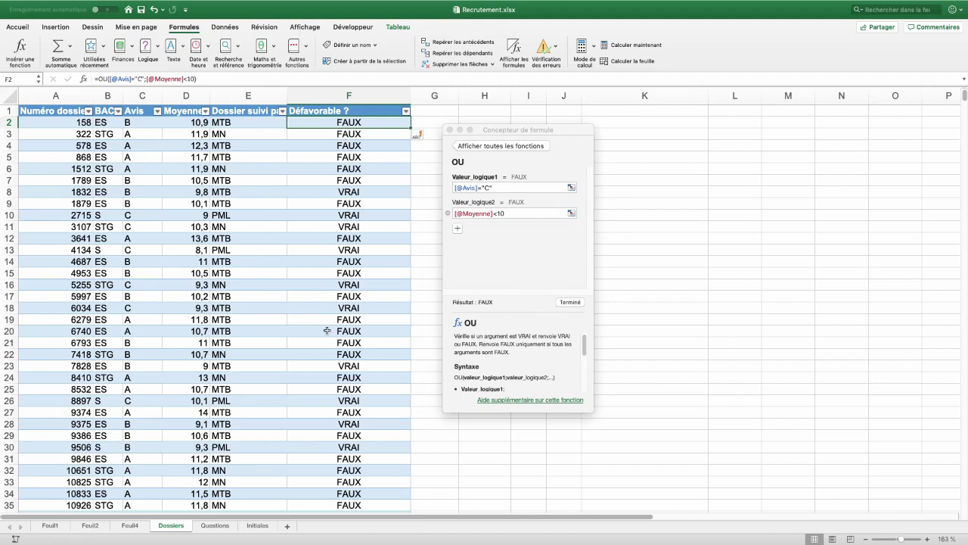
{"action": "left_click", "coordinate": [449, 130]}
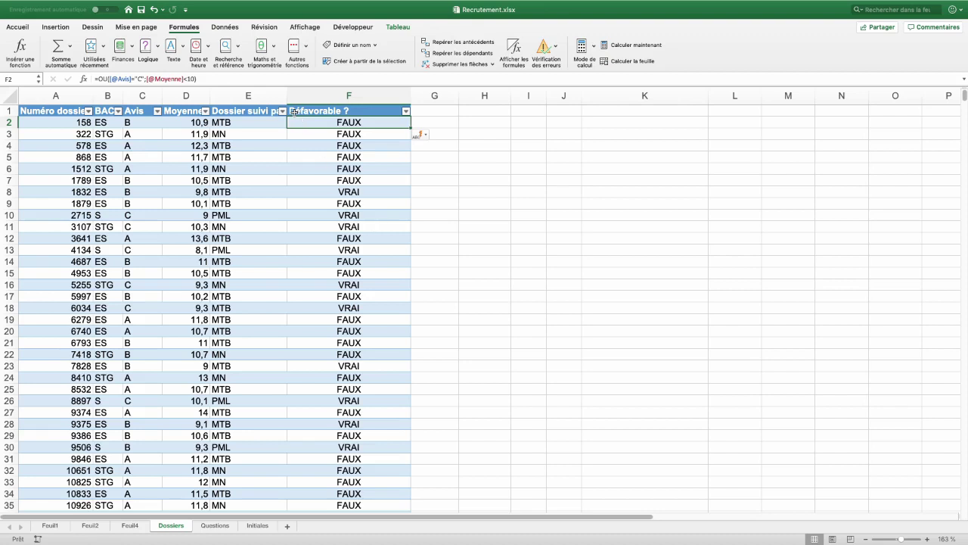
- Filter Défavorable ? to VRAI only (463 of 1292 records) and return to the Questions sheet
{"action": "left_click", "coordinate": [407, 112]}
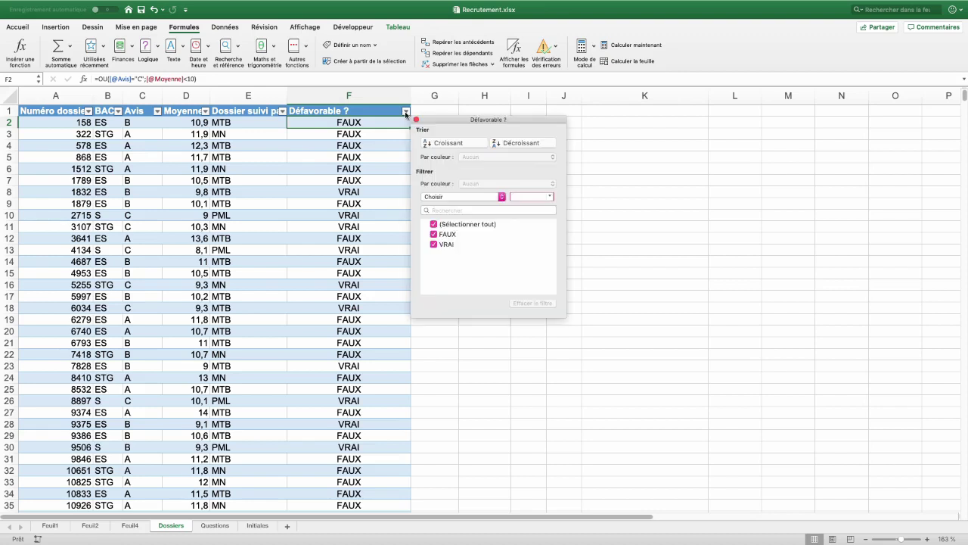
{"action": "left_click", "coordinate": [435, 234]}
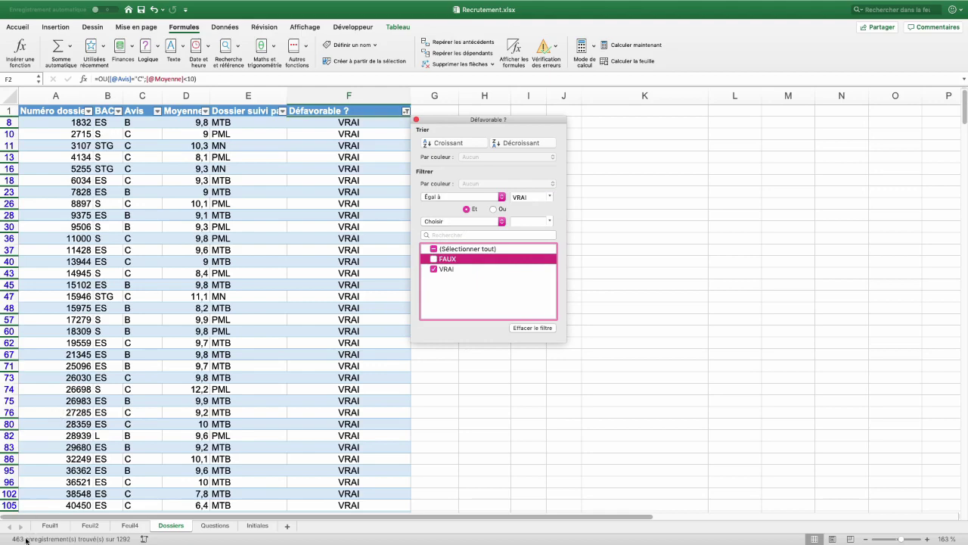
{"action": "left_click", "coordinate": [212, 526]}
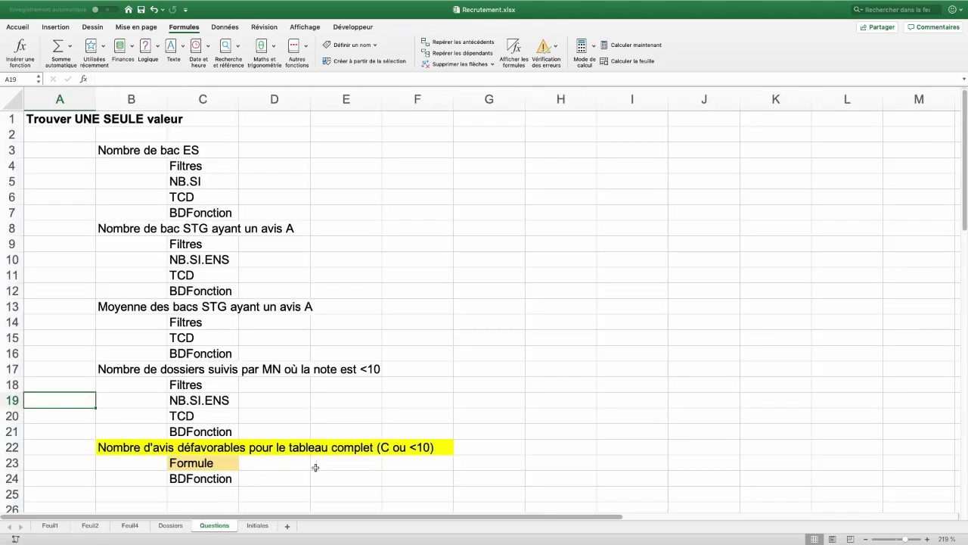
- Enter 463 as the Formule answer in E23, then return to the Dossiers sheet
{"action": "left_click", "coordinate": [333, 466]}
{"action": "type", "text": "463"}
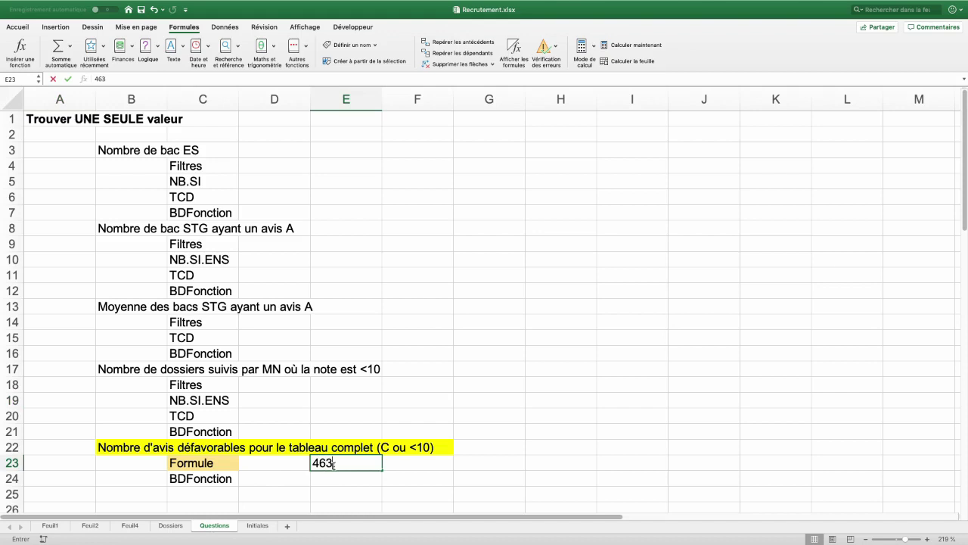
{"action": "left_click", "coordinate": [94, 477]}
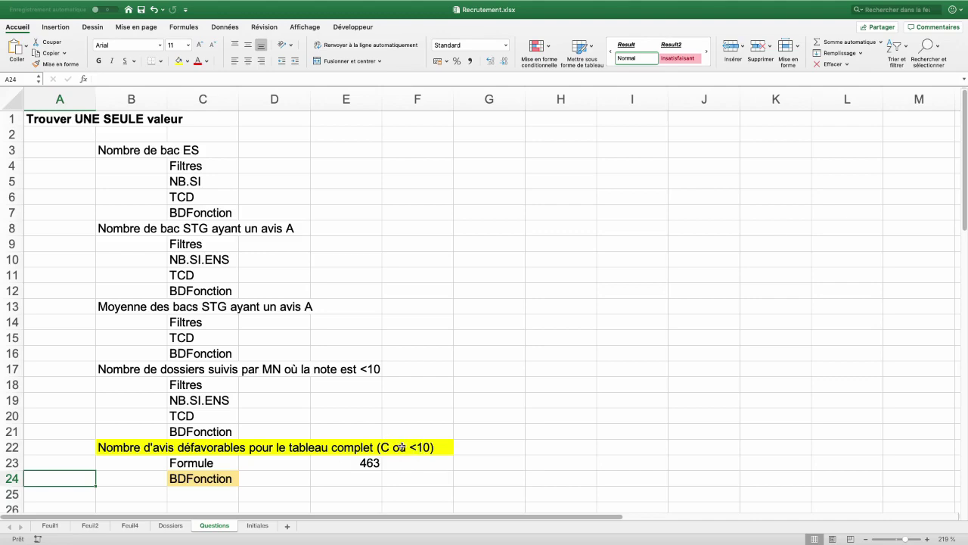
{"action": "left_click", "coordinate": [173, 526]}
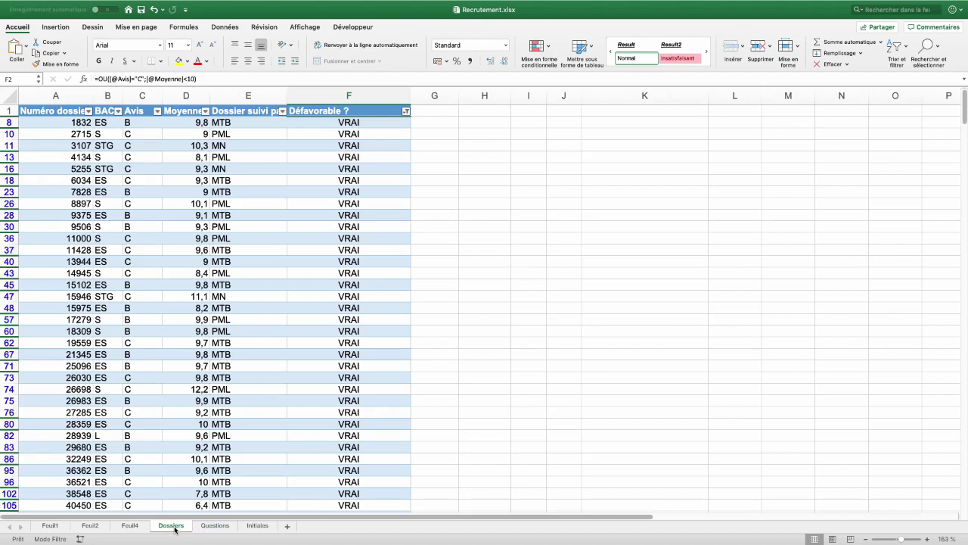
- Copy the Avis heading and a C value from Dossiers into H19:H20 on Questions
{"action": "left_click", "coordinate": [141, 112]}
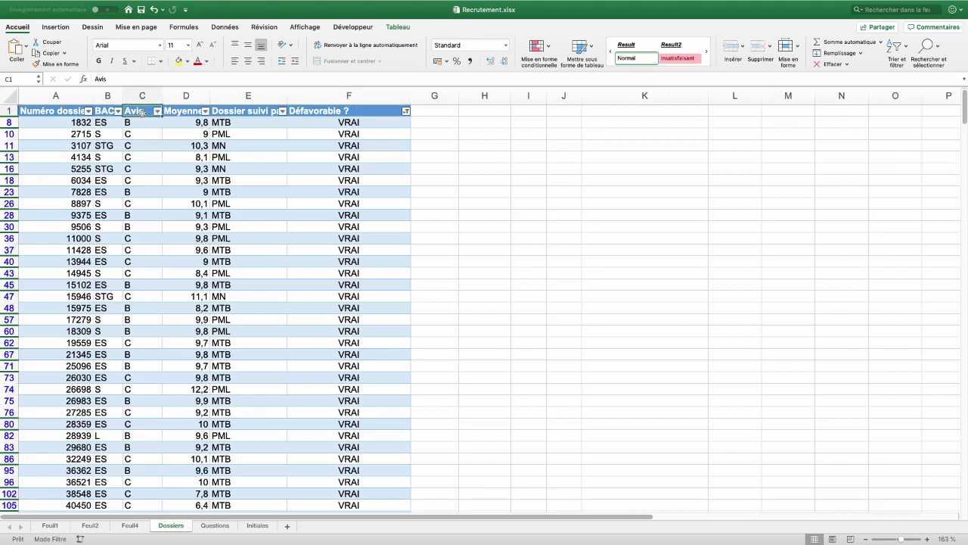
{"action": "left_click", "coordinate": [140, 136]}
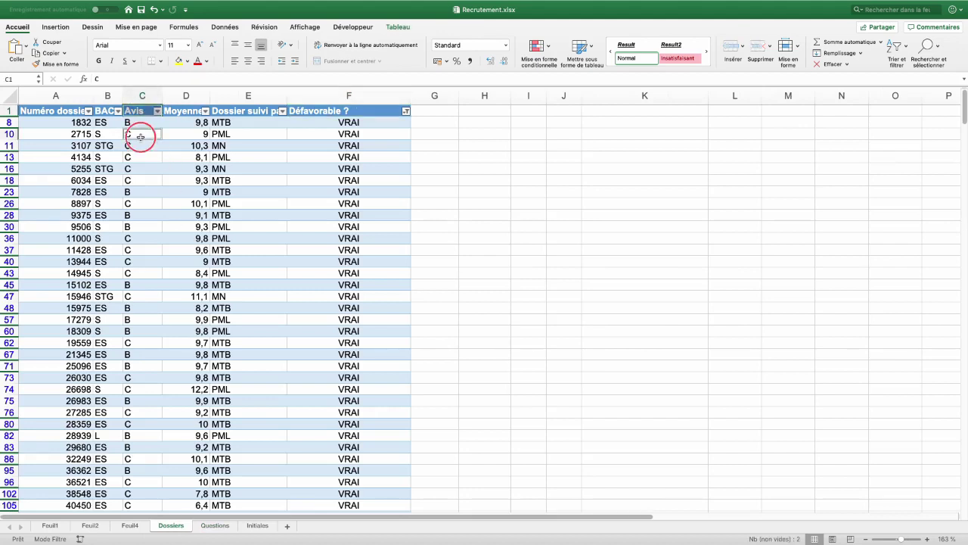
{"action": "key", "text": "super+c"}
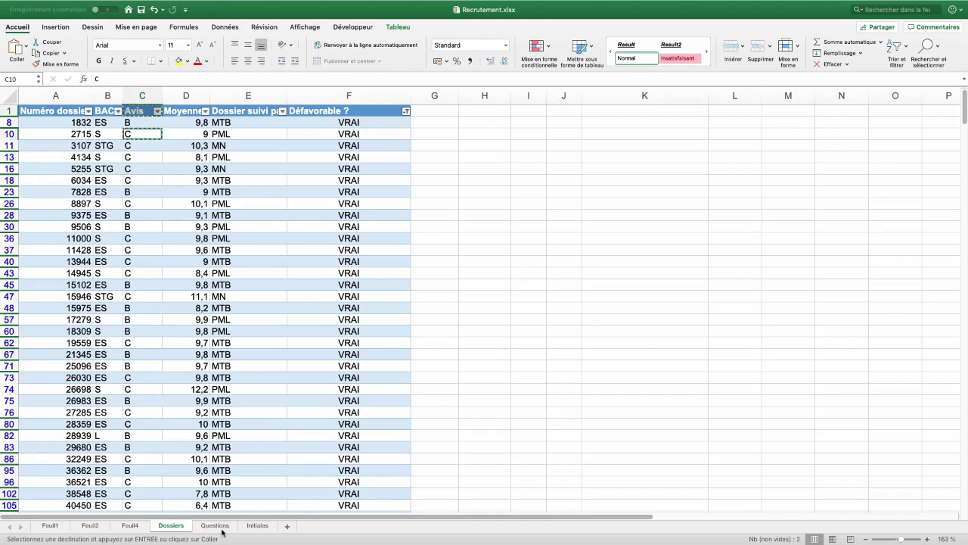
{"action": "left_click", "coordinate": [214, 525]}
{"action": "left_click", "coordinate": [562, 402]}
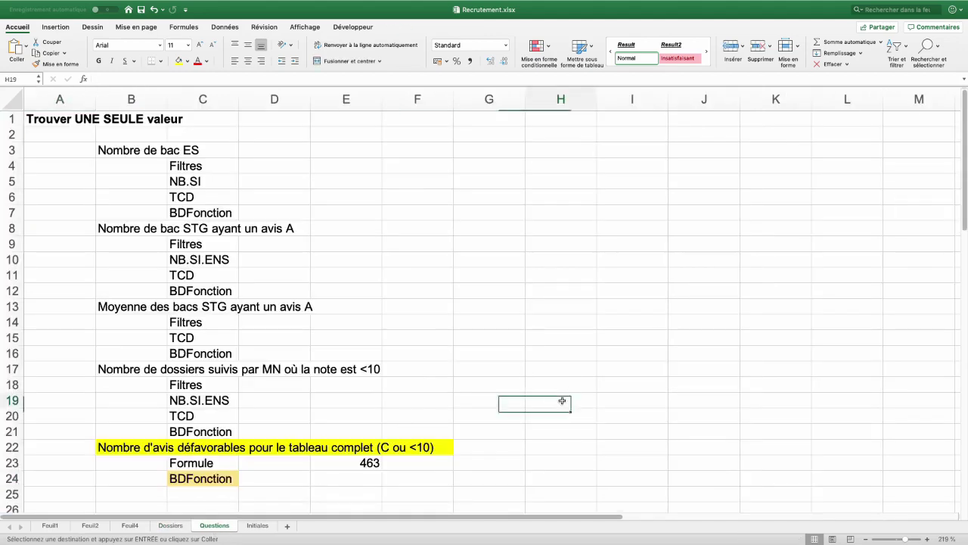
{"action": "key", "text": "super+v"}
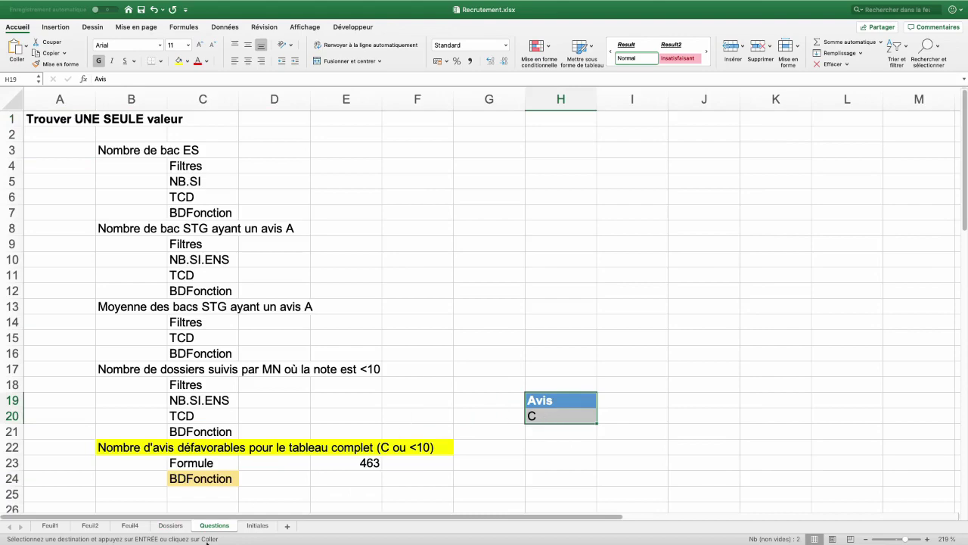
{"action": "left_click", "coordinate": [182, 530]}
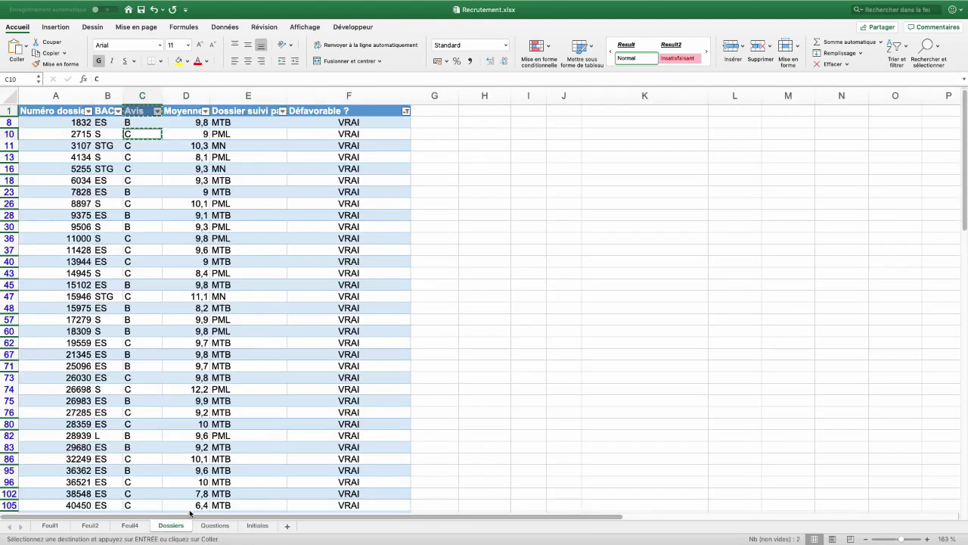
- Paste the Moyenne header into I19 and put <10 in I21, one row below C
{"action": "left_click", "coordinate": [188, 111]}
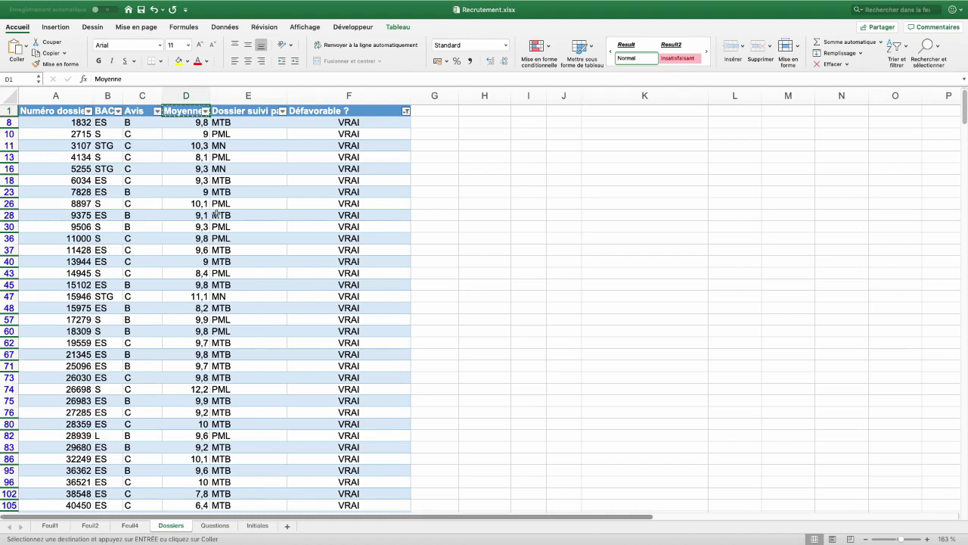
{"action": "left_click", "coordinate": [232, 526]}
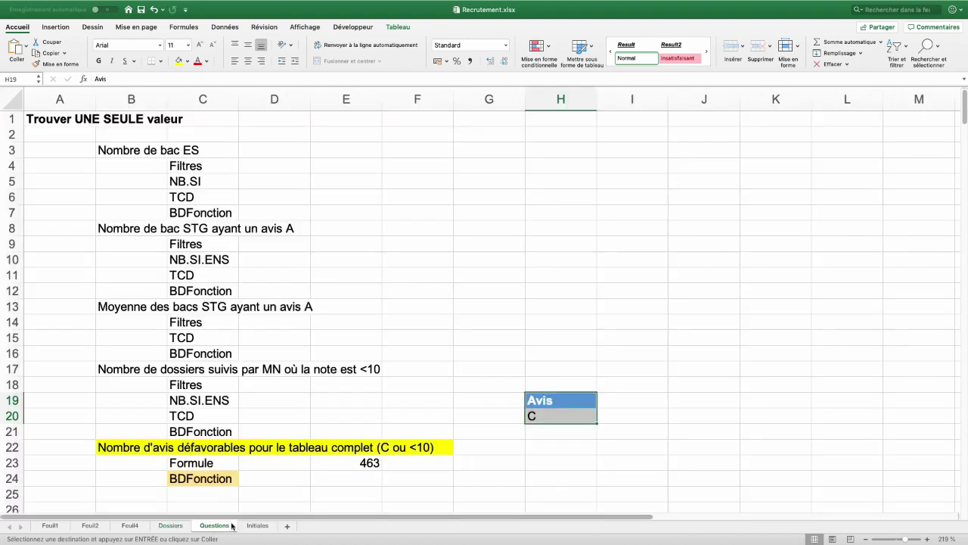
{"action": "left_click", "coordinate": [638, 401]}
{"action": "key", "text": "super+v"}
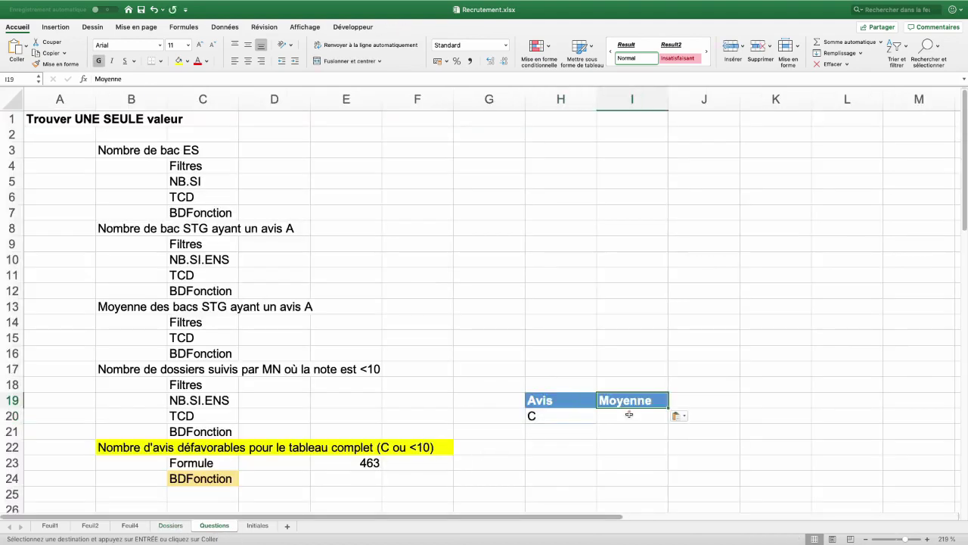
{"action": "left_click", "coordinate": [628, 416]}
{"action": "type", "text": "<10"}
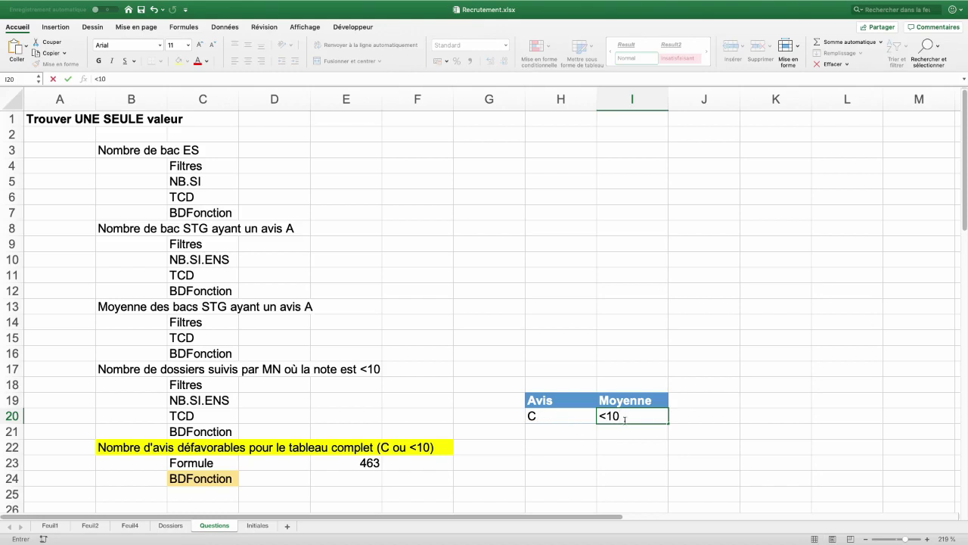
{"action": "left_click_drag", "start_coordinate": [622, 417], "coordinate": [588, 416]}
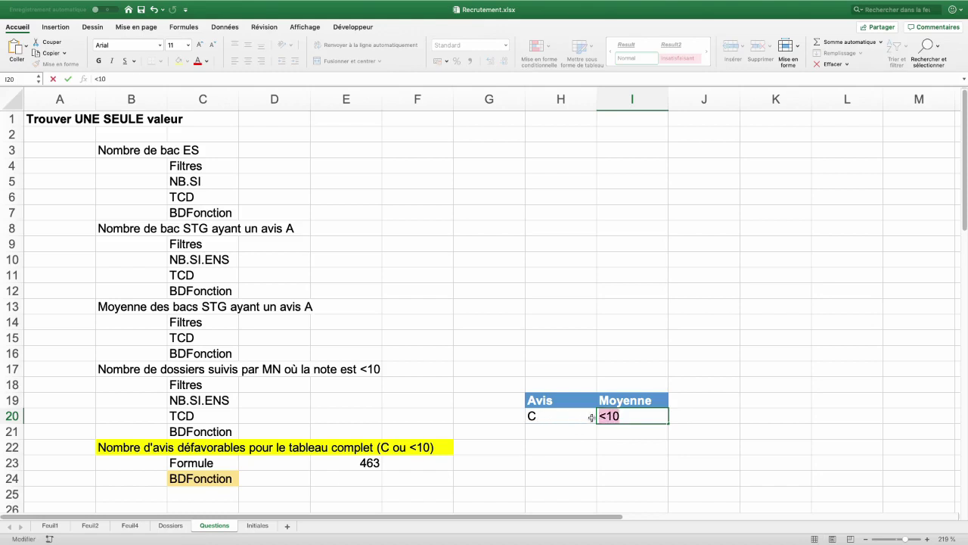
{"action": "key", "text": "BackSpace"}
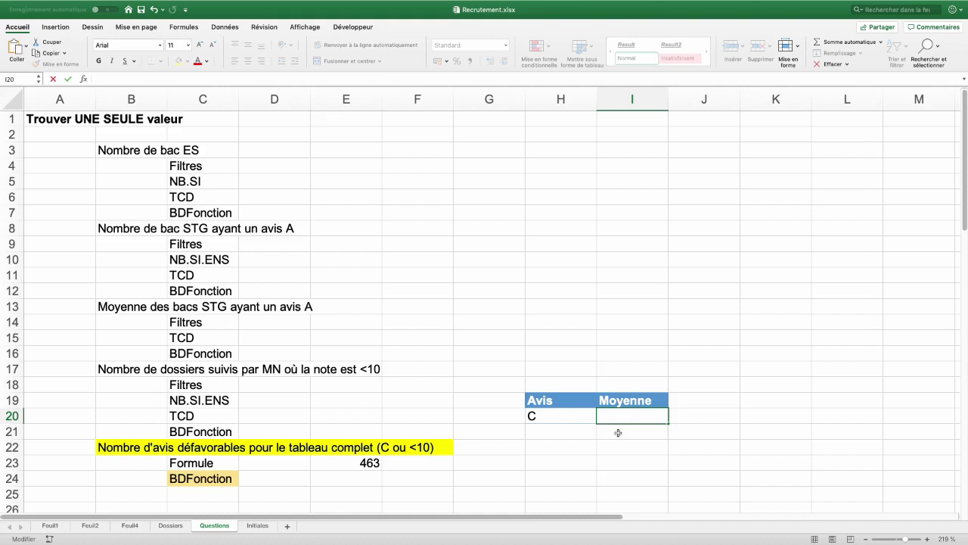
{"action": "left_click", "coordinate": [618, 433]}
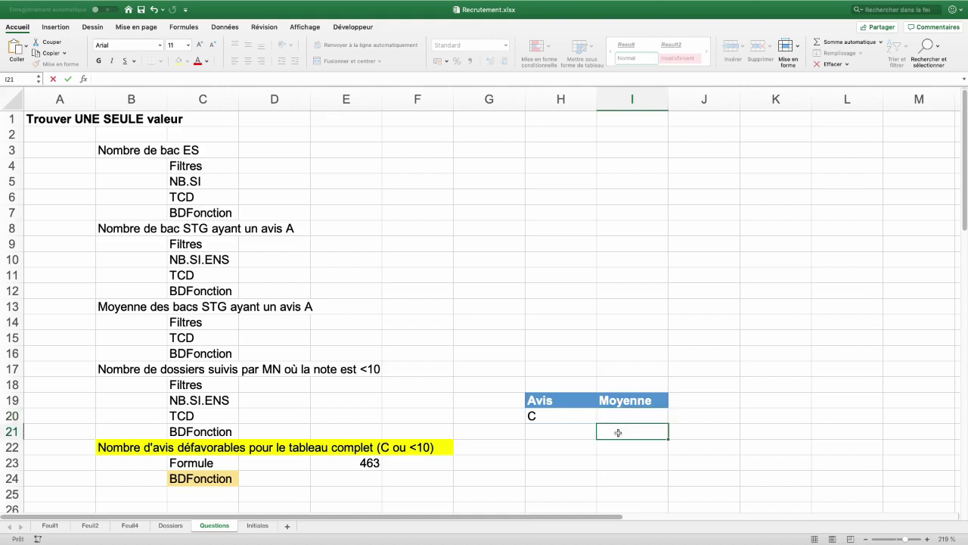
{"action": "type", "text": "<10"}
{"action": "key", "text": "Return"}
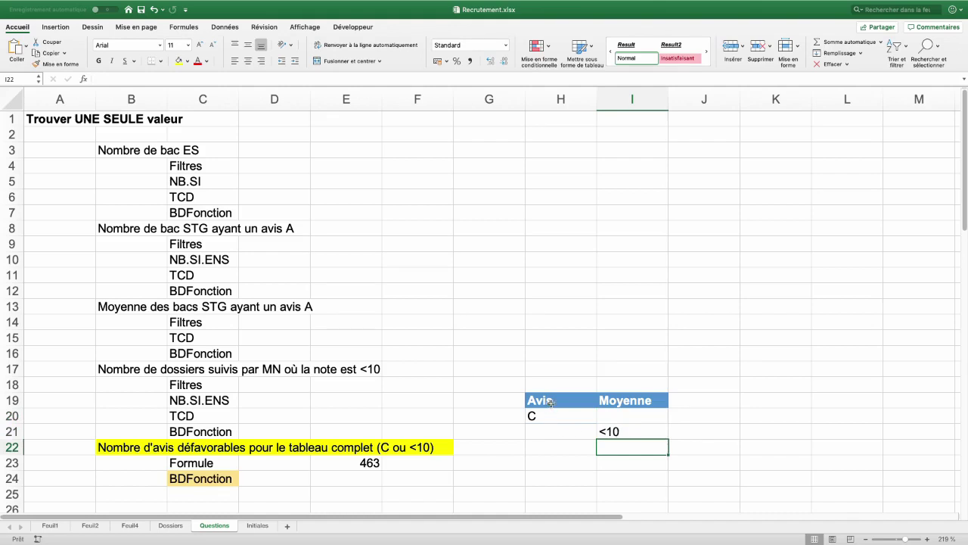
- Highlight the H19:I21 criteria rows to explain the OR layout, then select E24
{"action": "left_click_drag", "start_coordinate": [551, 404], "coordinate": [547, 417]}
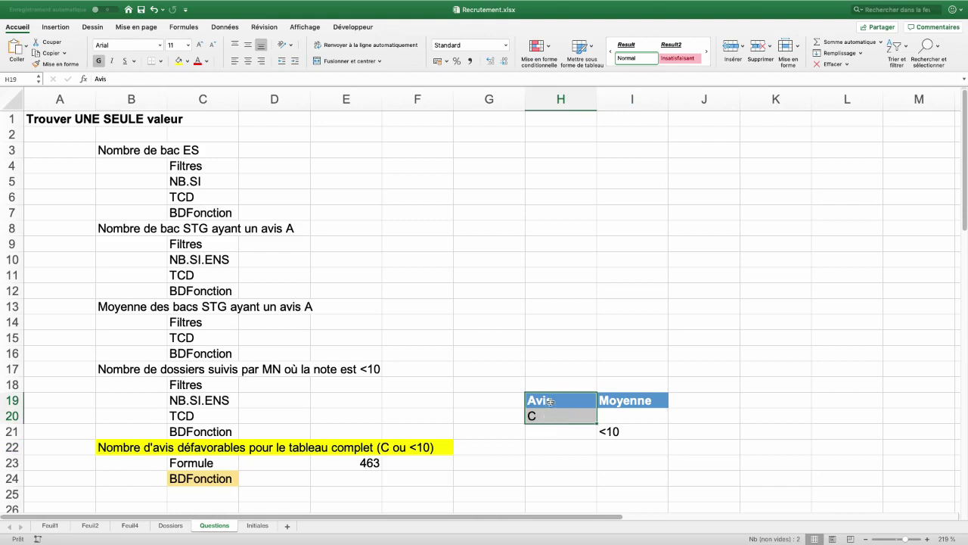
{"action": "left_click_drag", "start_coordinate": [546, 417], "coordinate": [633, 417]}
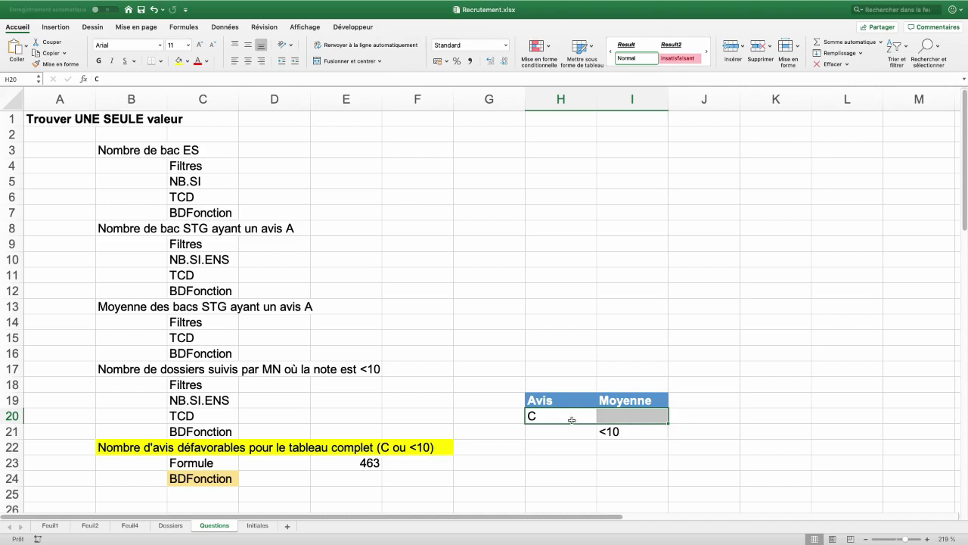
{"action": "left_click_drag", "start_coordinate": [553, 418], "coordinate": [634, 418]}
{"action": "left_click_drag", "start_coordinate": [516, 417], "coordinate": [514, 435]}
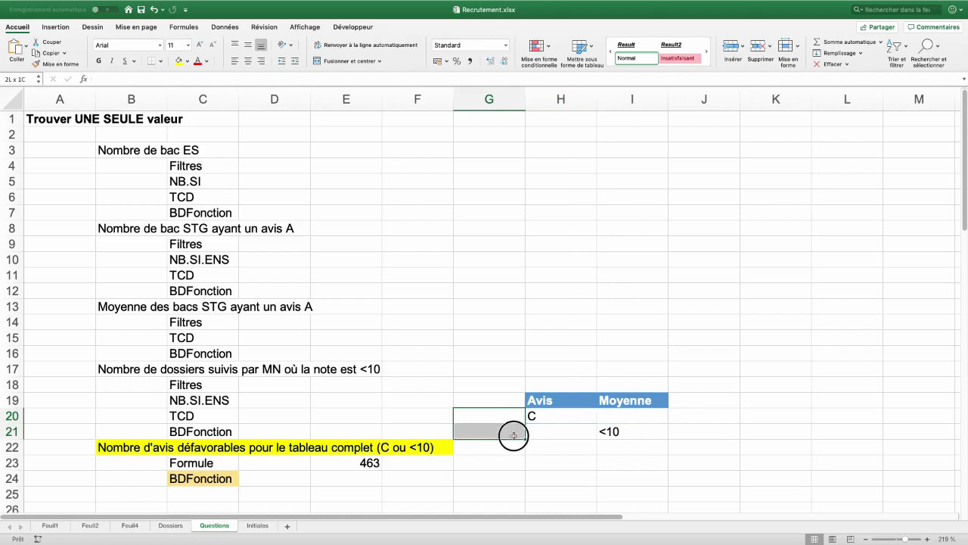
{"action": "left_click_drag", "start_coordinate": [512, 388], "coordinate": [510, 469]}
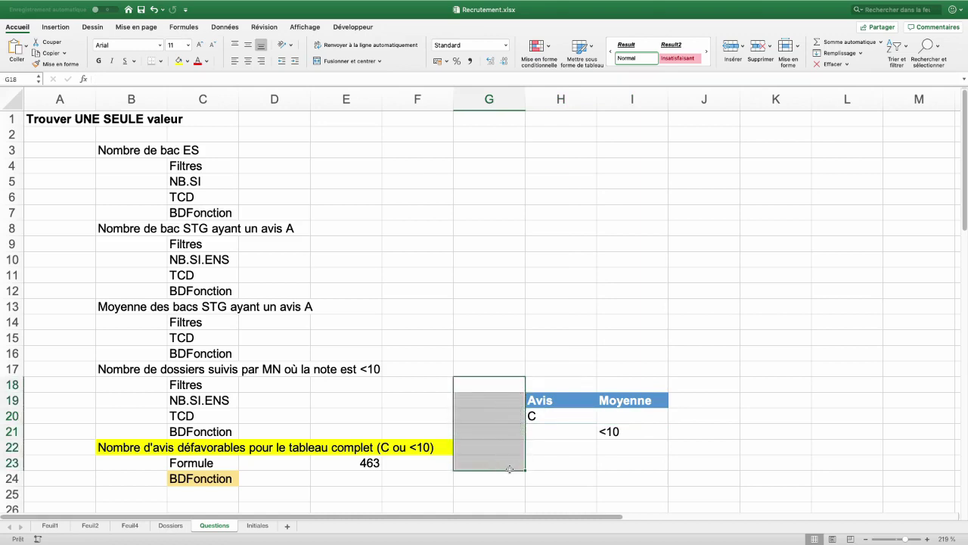
{"action": "left_click", "coordinate": [545, 432]}
{"action": "left_click", "coordinate": [613, 430]}
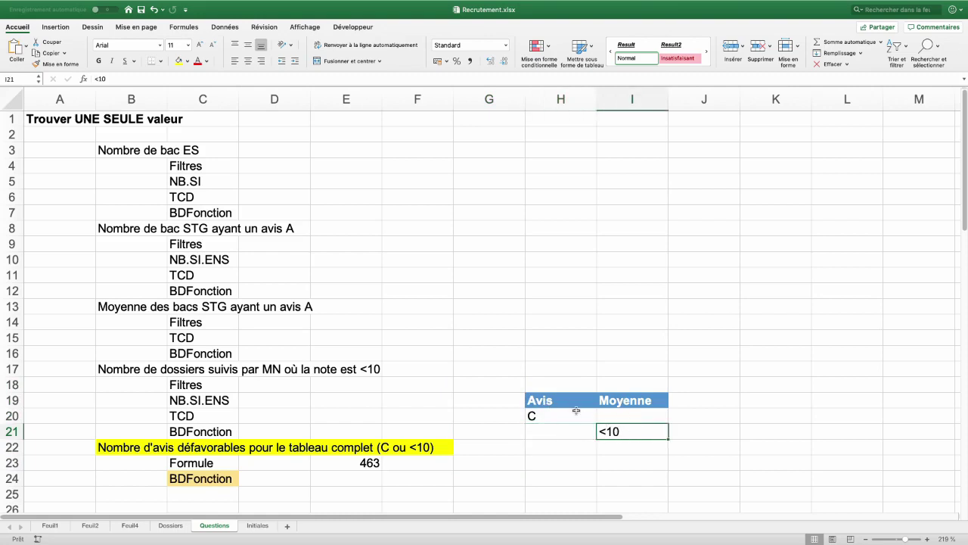
{"action": "left_click_drag", "start_coordinate": [569, 402], "coordinate": [631, 431]}
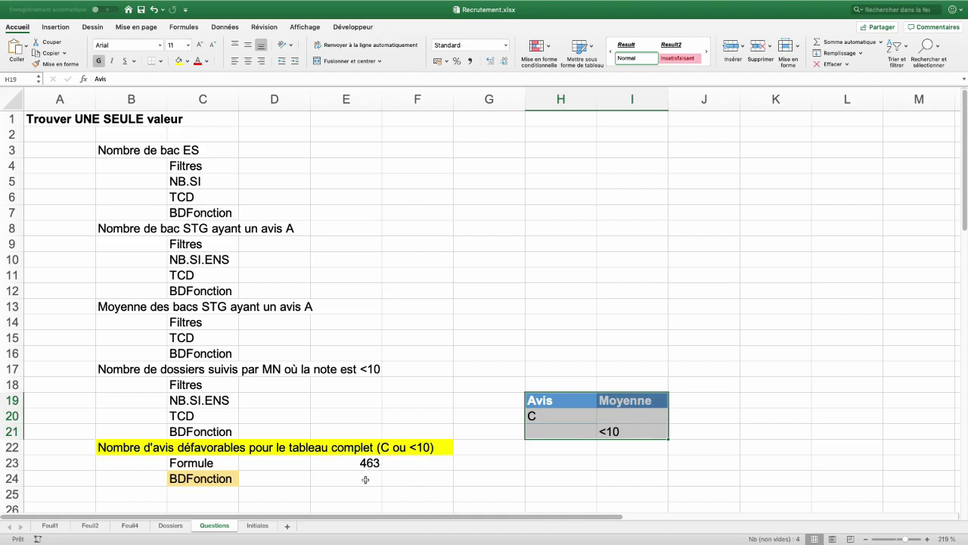
{"action": "left_click", "coordinate": [365, 480]}
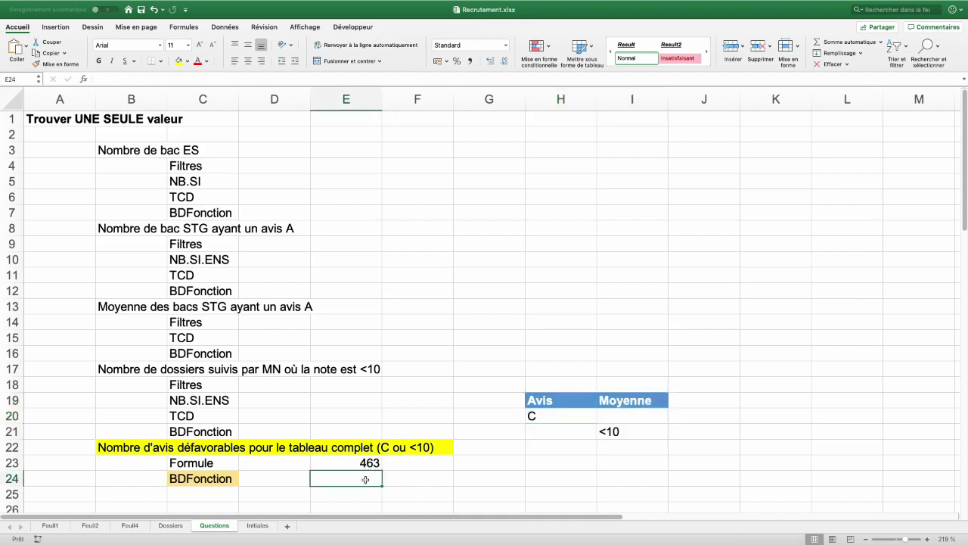
{"action": "left_click", "coordinate": [196, 30]}
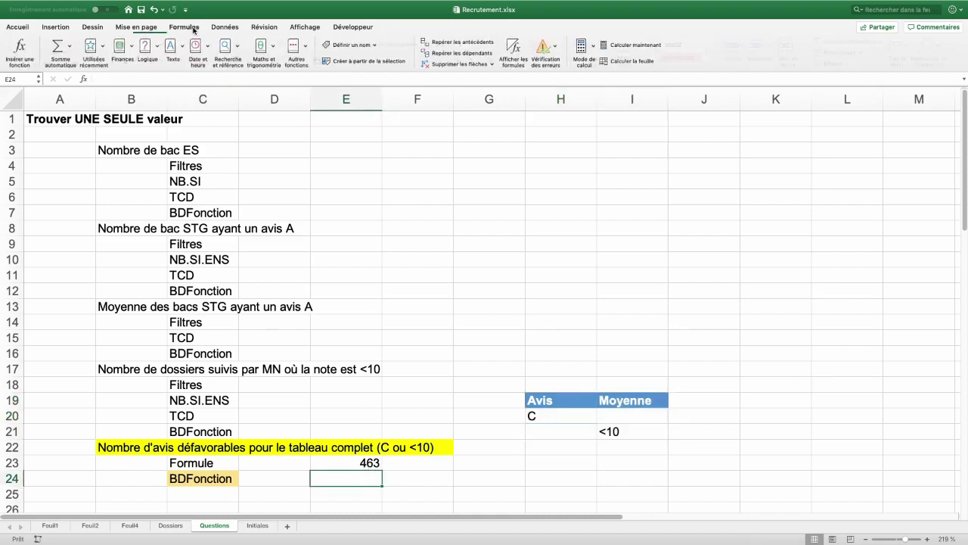
- In E24, build BDNBVAL over data[#Tout], field Numéro dossier, criteria H19:I21, returning 463
{"action": "left_click", "coordinate": [104, 49]}
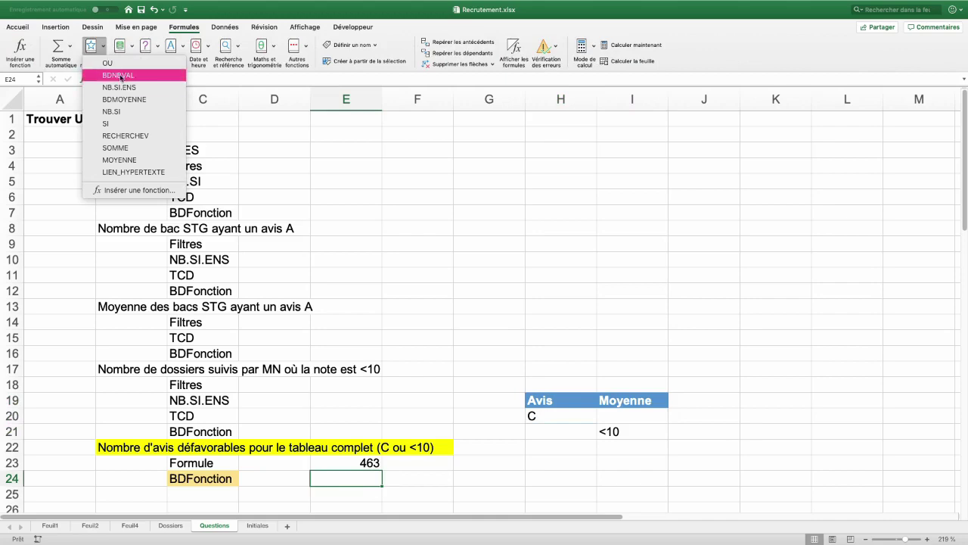
{"action": "left_click", "coordinate": [119, 76]}
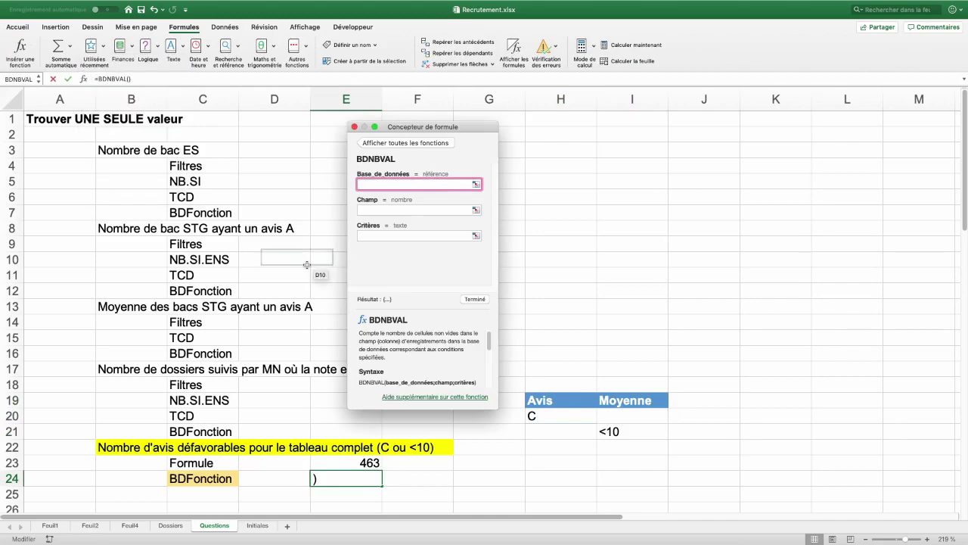
{"action": "left_click", "coordinate": [170, 525]}
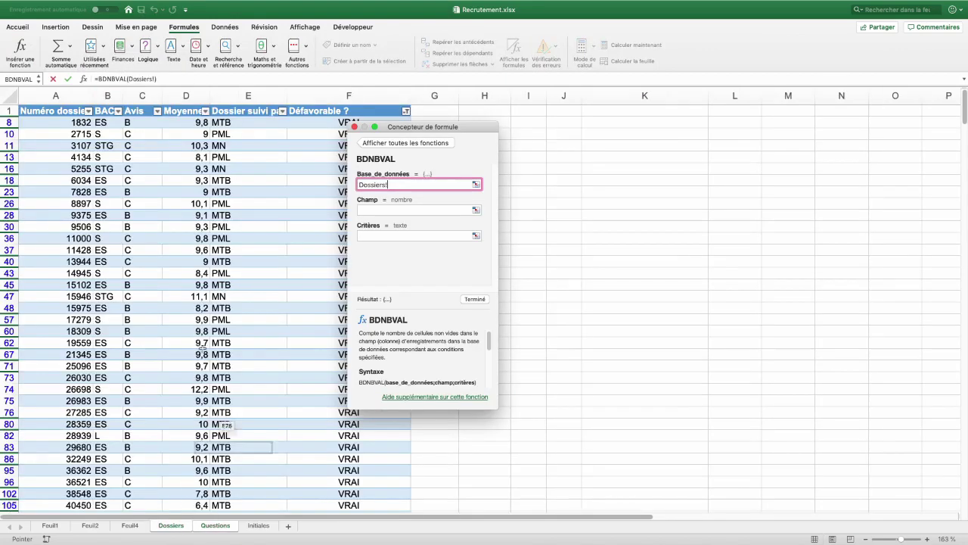
{"action": "left_click", "coordinate": [22, 107]}
{"action": "left_click", "coordinate": [21, 107]}
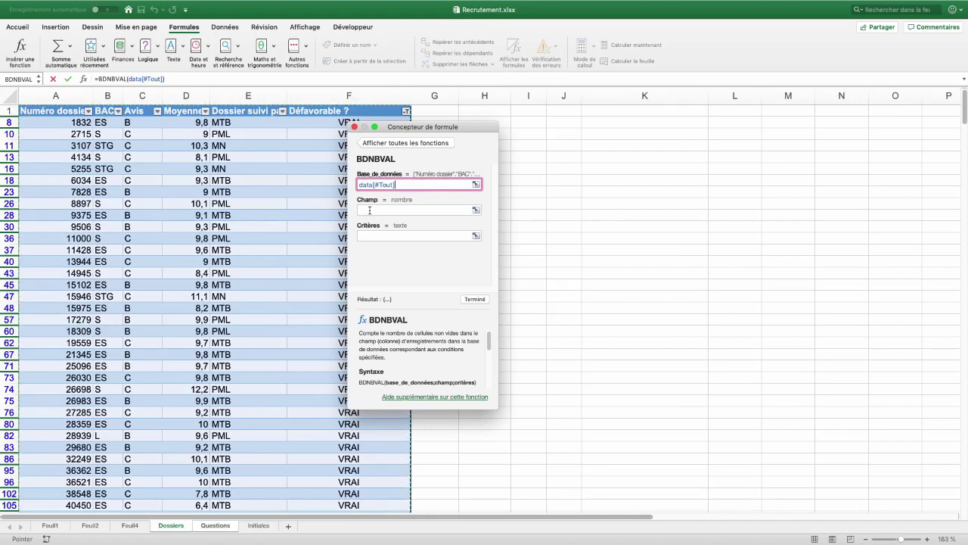
{"action": "left_click", "coordinate": [370, 210]}
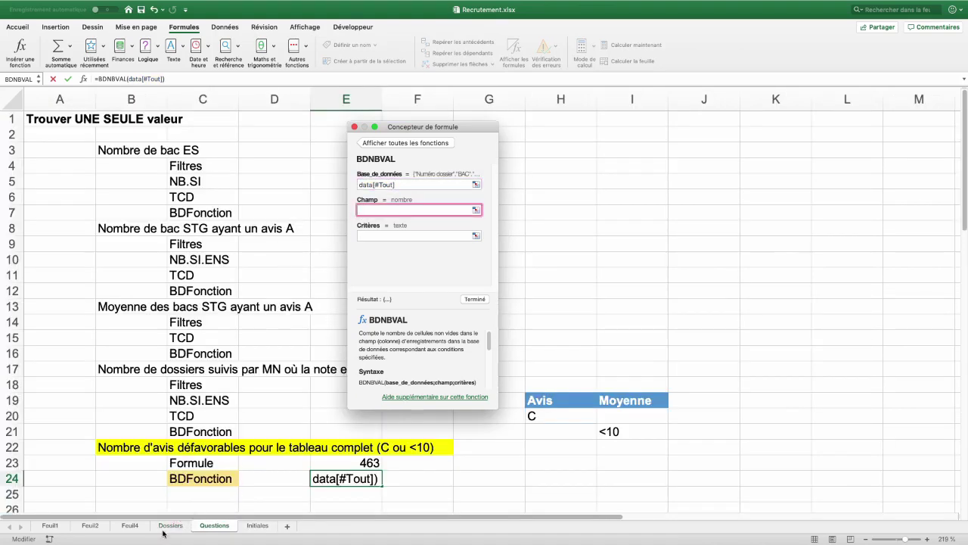
{"action": "left_click", "coordinate": [170, 525]}
{"action": "left_click", "coordinate": [54, 111]}
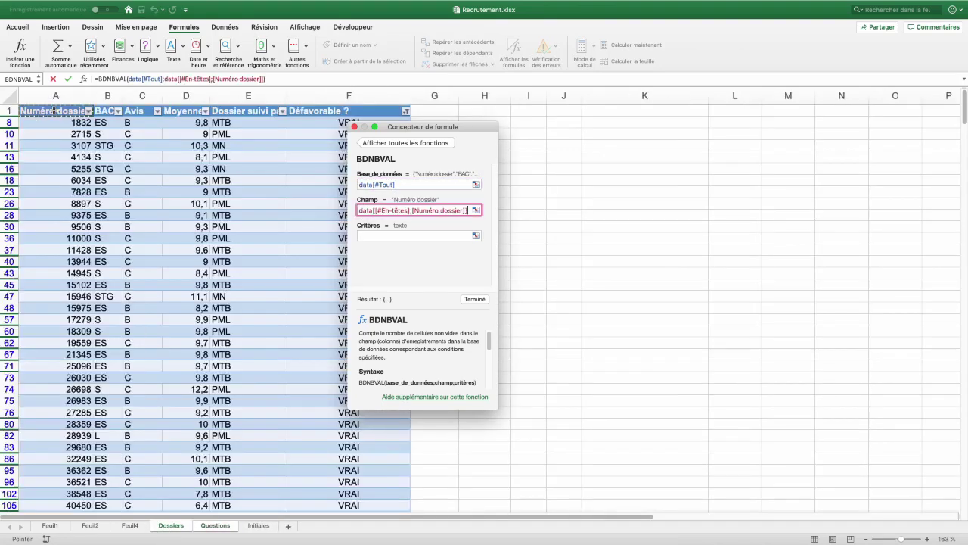
{"action": "left_click", "coordinate": [371, 235]}
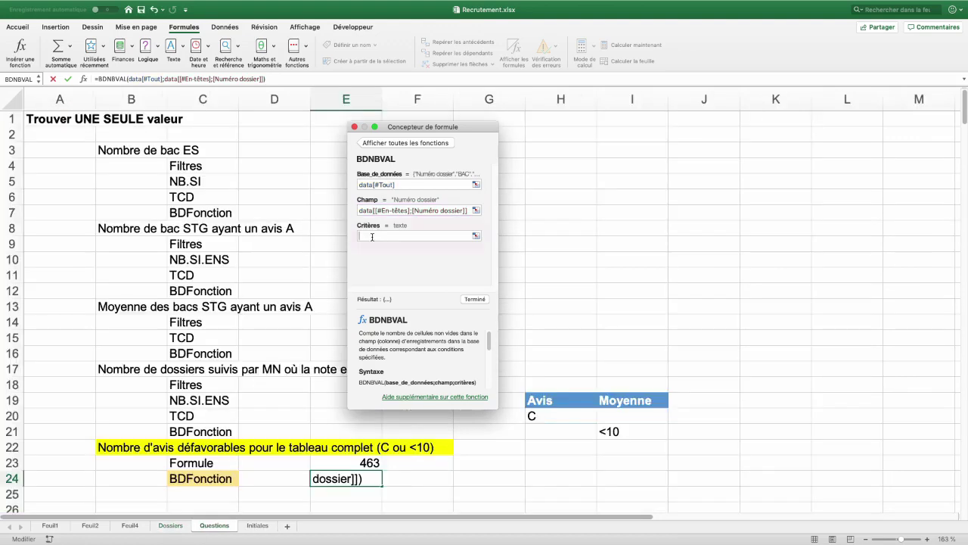
{"action": "left_click_drag", "start_coordinate": [560, 401], "coordinate": [628, 427]}
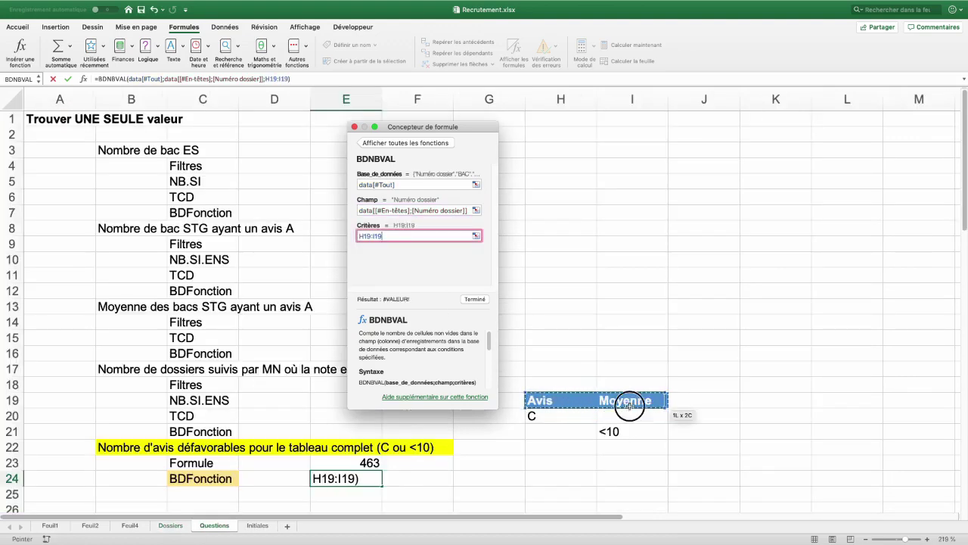
{"action": "left_click", "coordinate": [474, 299]}
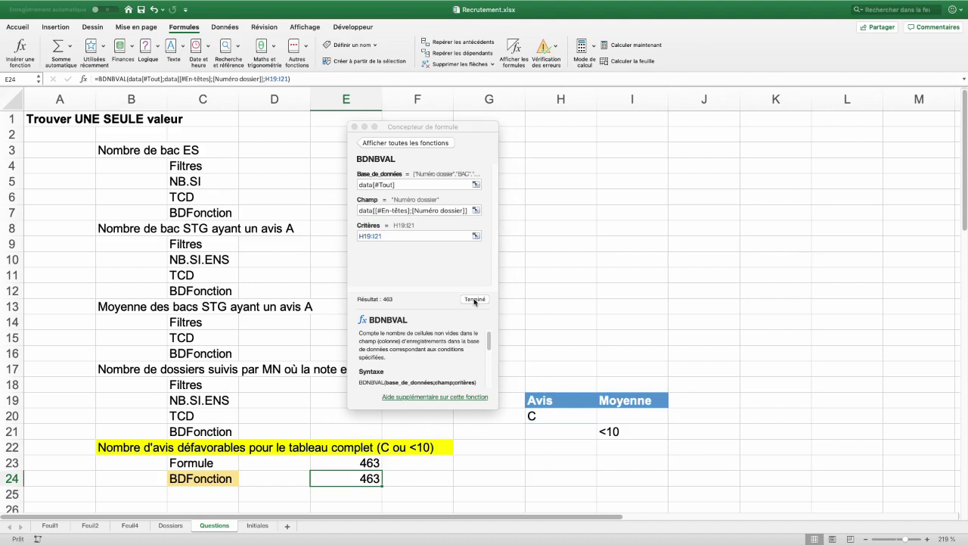
{"action": "left_click", "coordinate": [474, 300]}
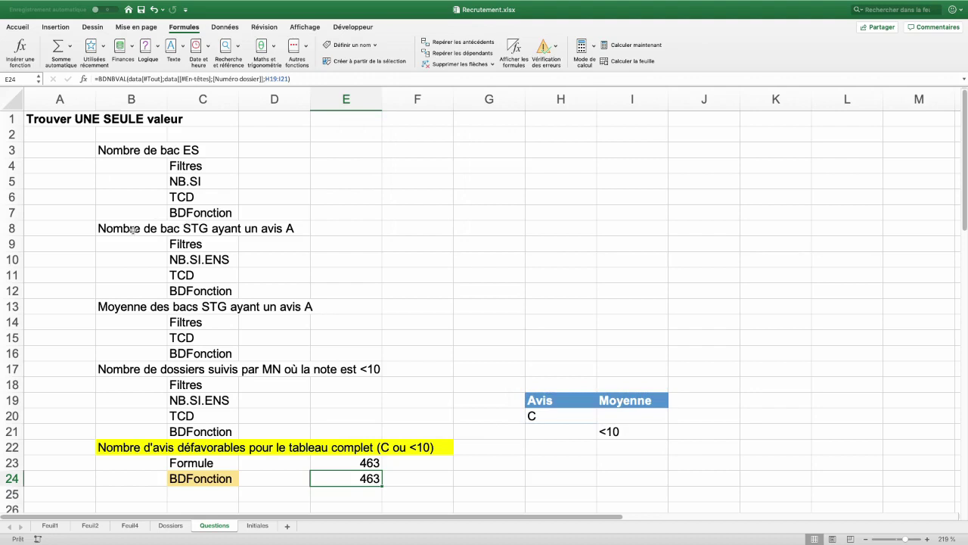
{"action": "left_click_drag", "start_coordinate": [144, 228], "coordinate": [274, 228]}
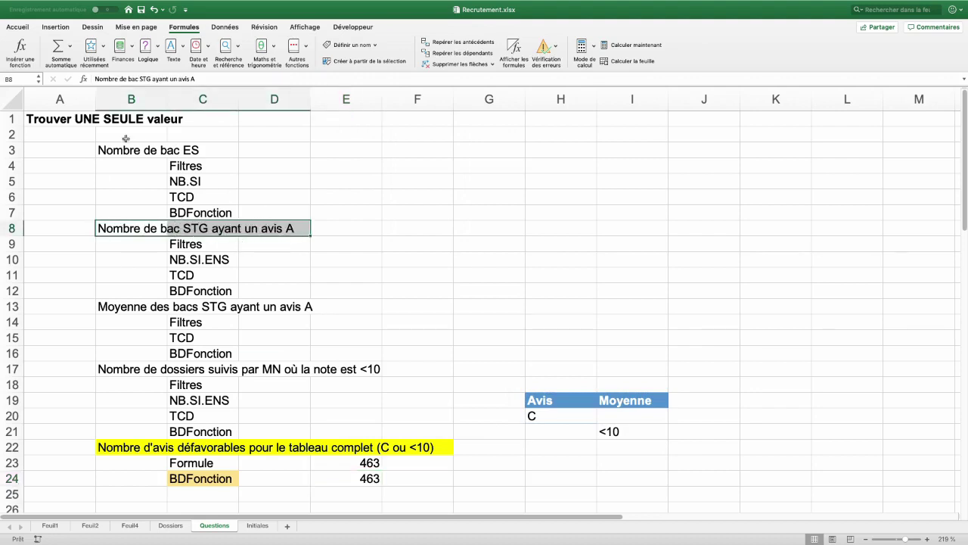
{"action": "left_click_drag", "start_coordinate": [69, 119], "coordinate": [195, 119]}
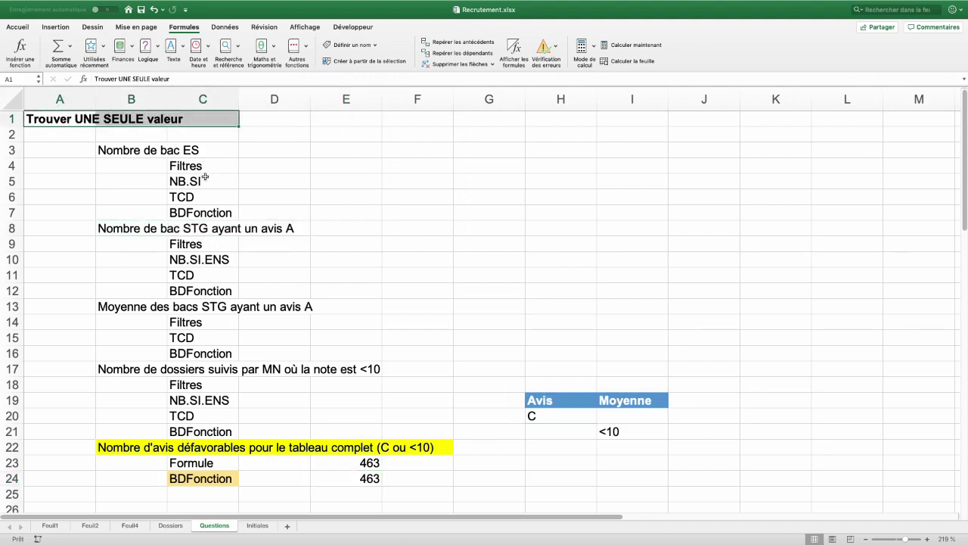